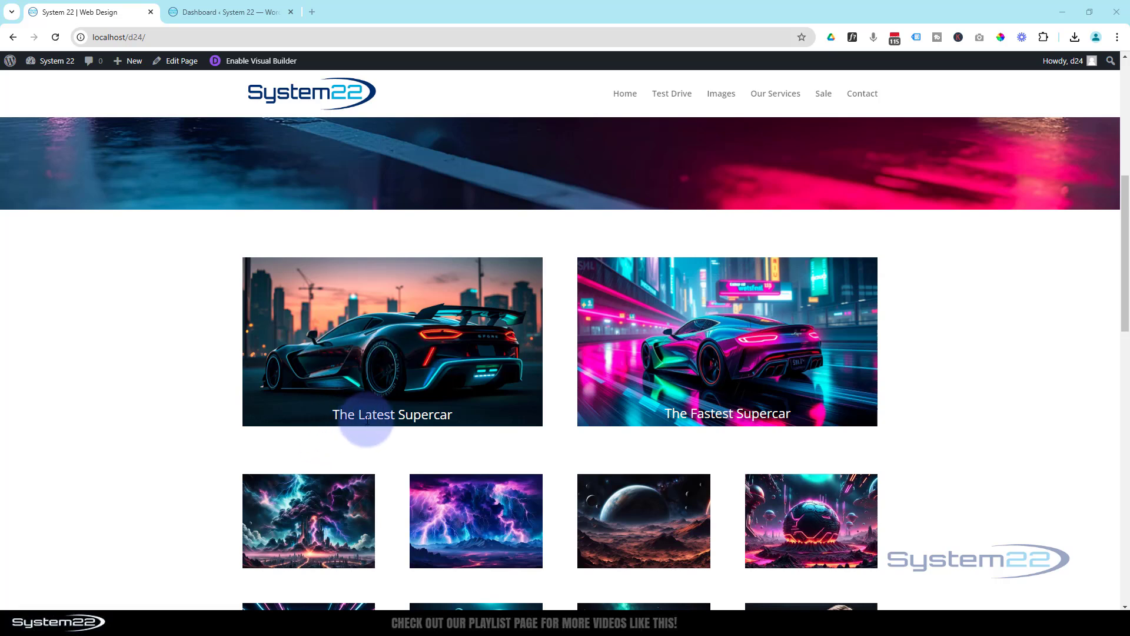
- Preview the latest and the fastest supercar images in their lightboxes, closing each enlarged view
click(391, 345)
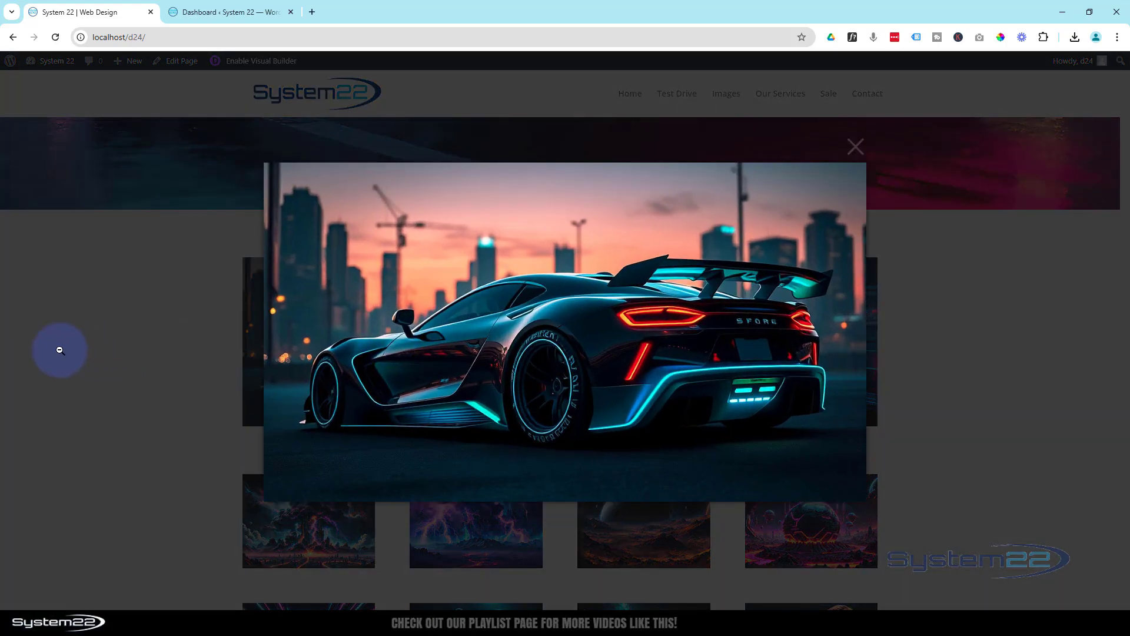
click(858, 146)
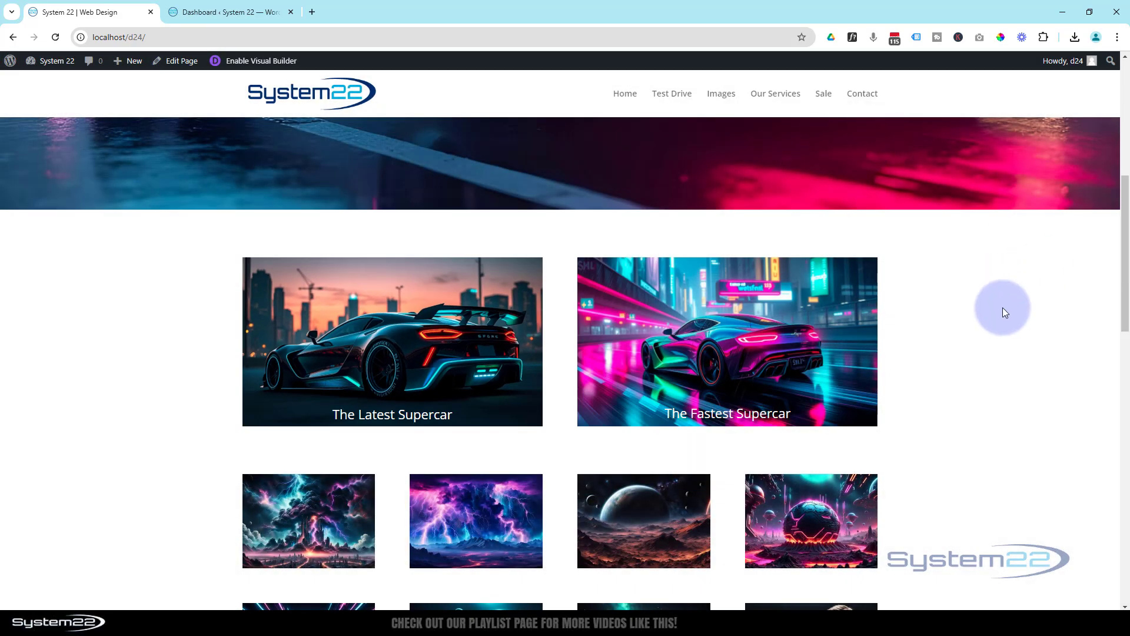
click(758, 353)
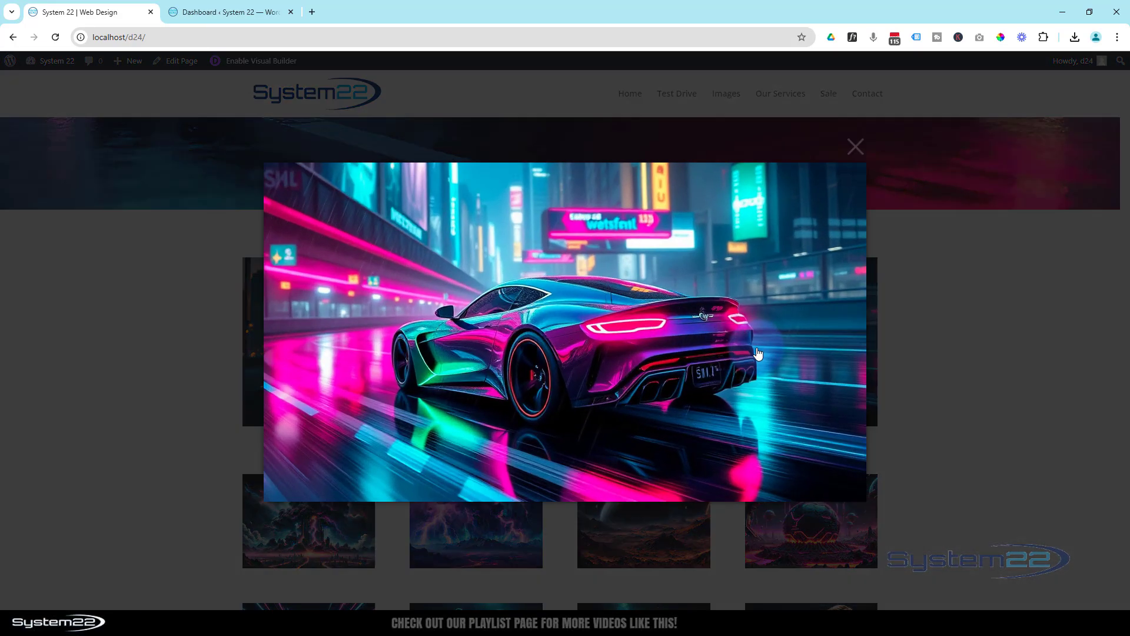
click(856, 147)
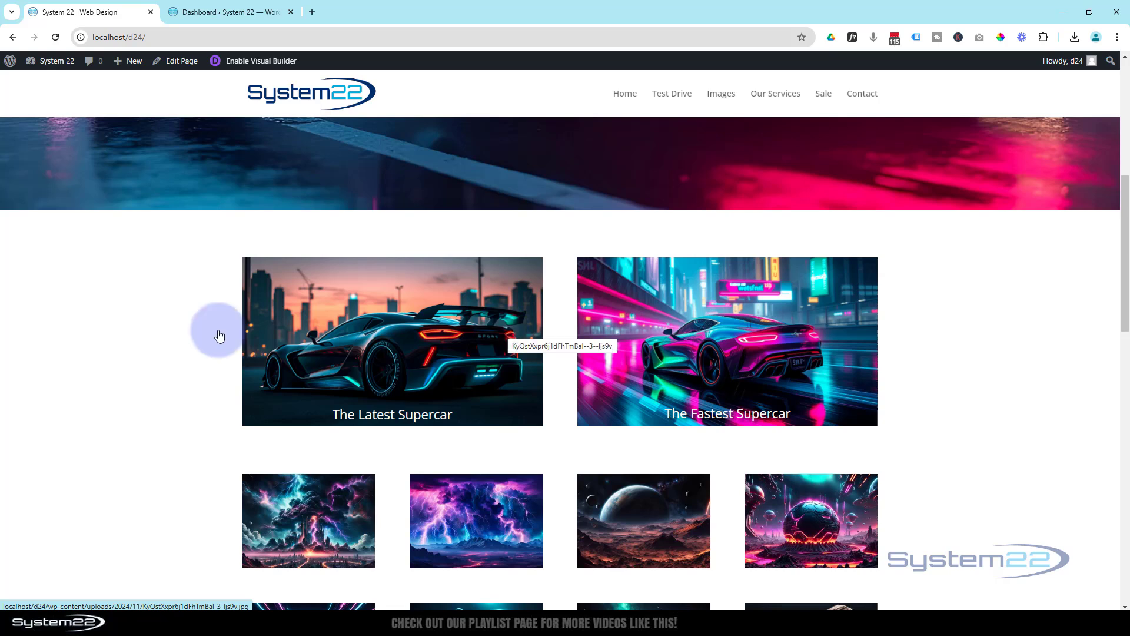
- Enable the Visual Builder and insert a two-column row with equal columns beneath the row of captioned supercar images
click(248, 62)
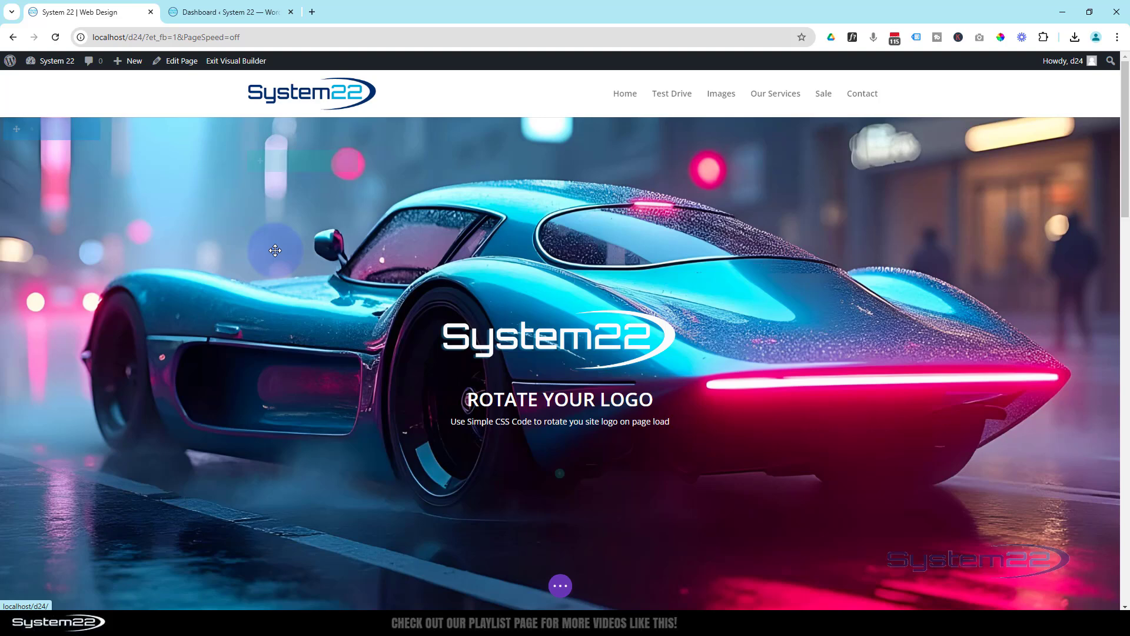
scroll(275, 251, down, 4)
scroll(275, 251, down, 4)
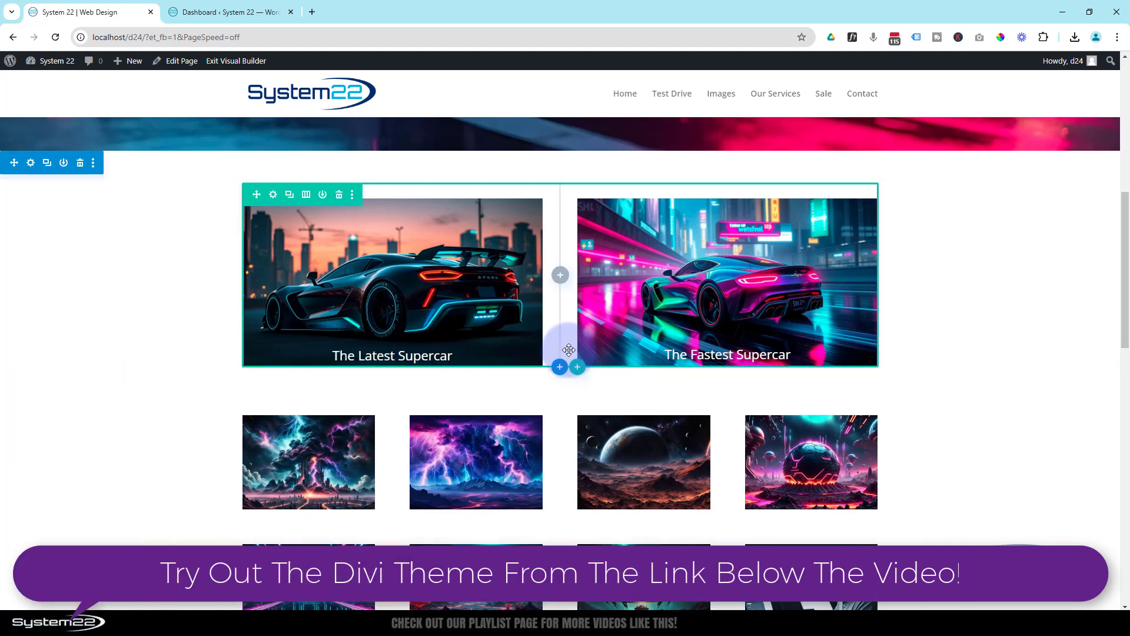
click(578, 369)
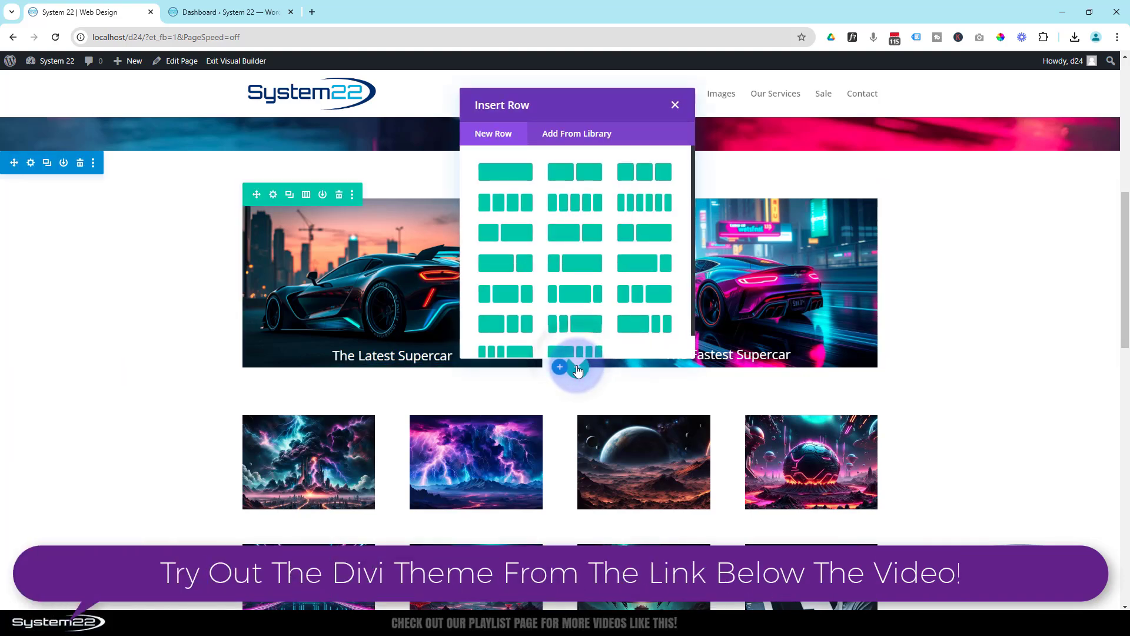
click(588, 179)
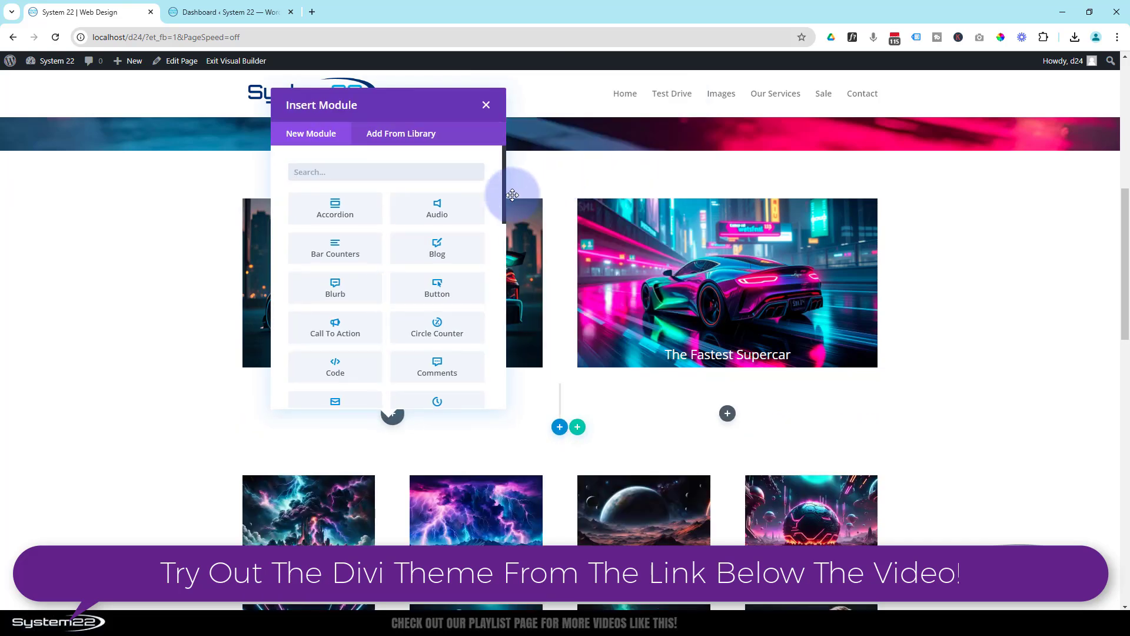
- Add an Image module to the new row's first column, uploading and using the dark supercar picture KyQstXxpr6j1dFhTmBal-1-qaozp.jpg
scroll(388, 227, down, 4)
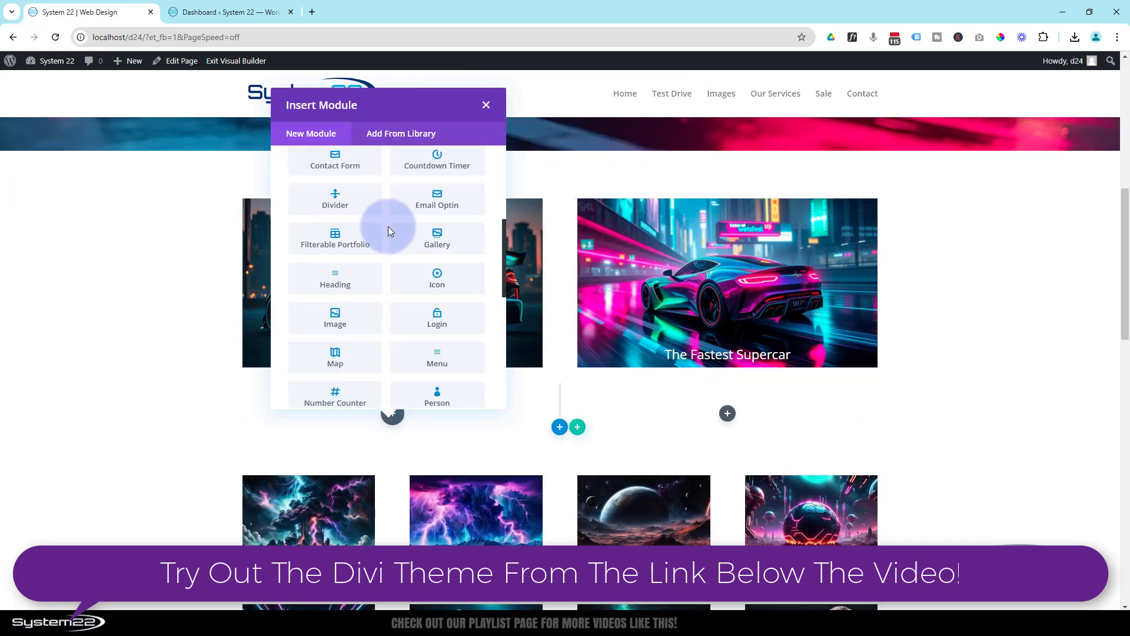
scroll(387, 229, down, 2)
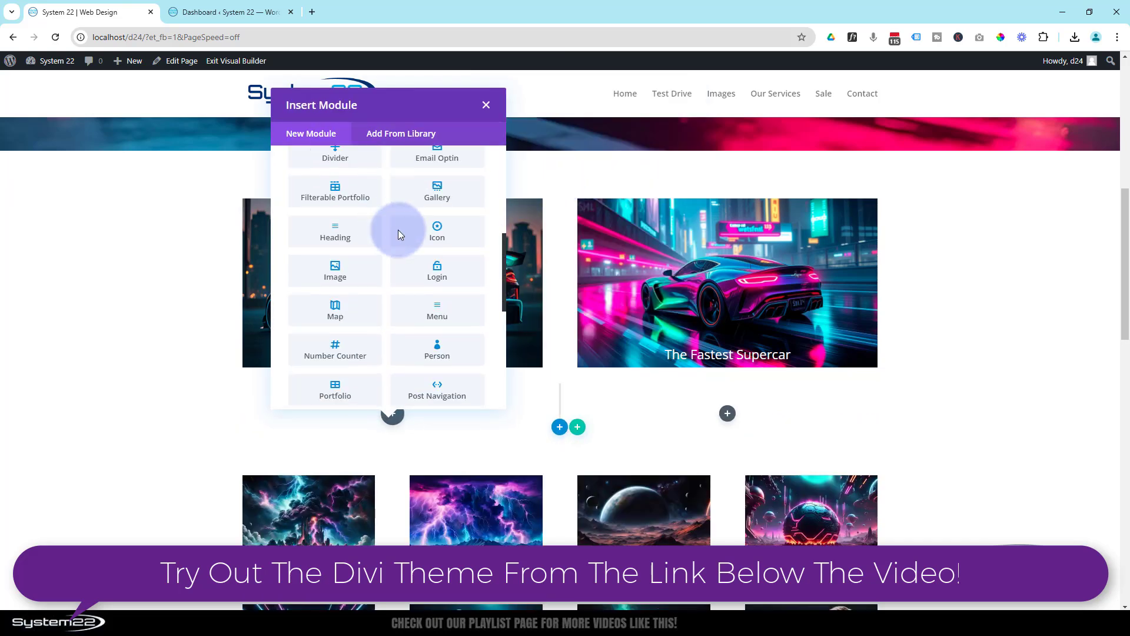
click(342, 275)
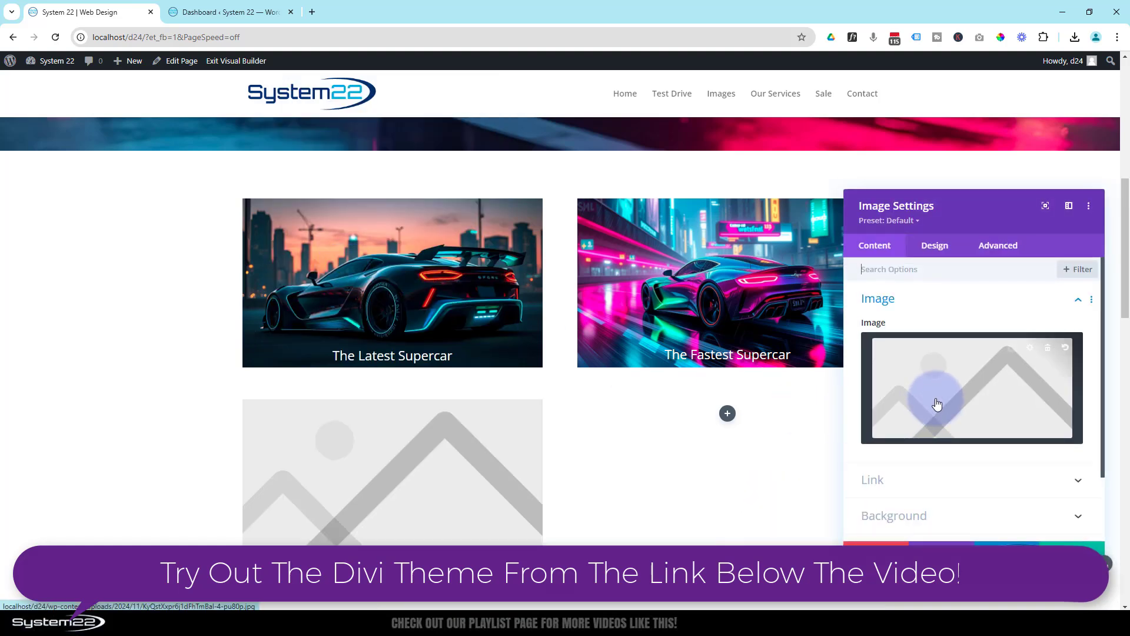
click(976, 399)
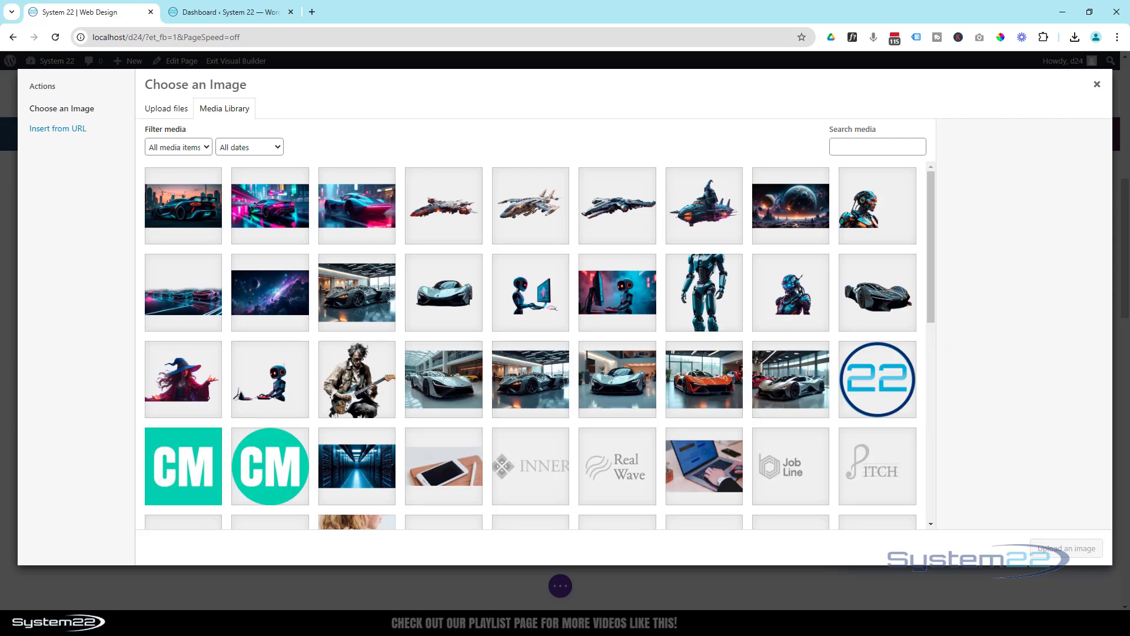
drag(80, 217, 228, 213)
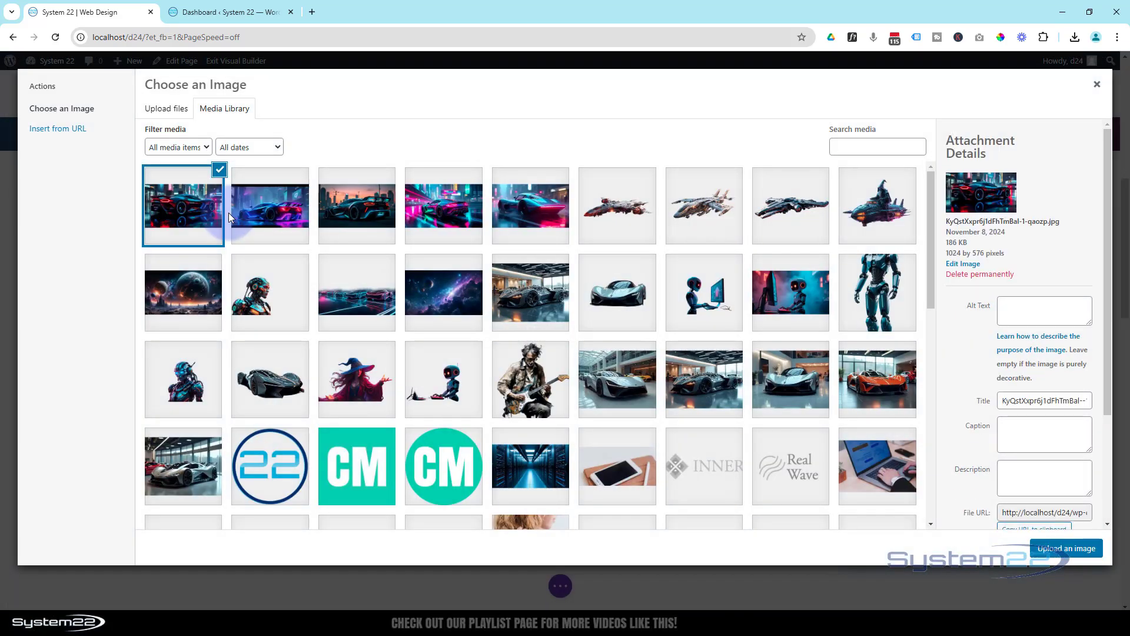
click(1068, 550)
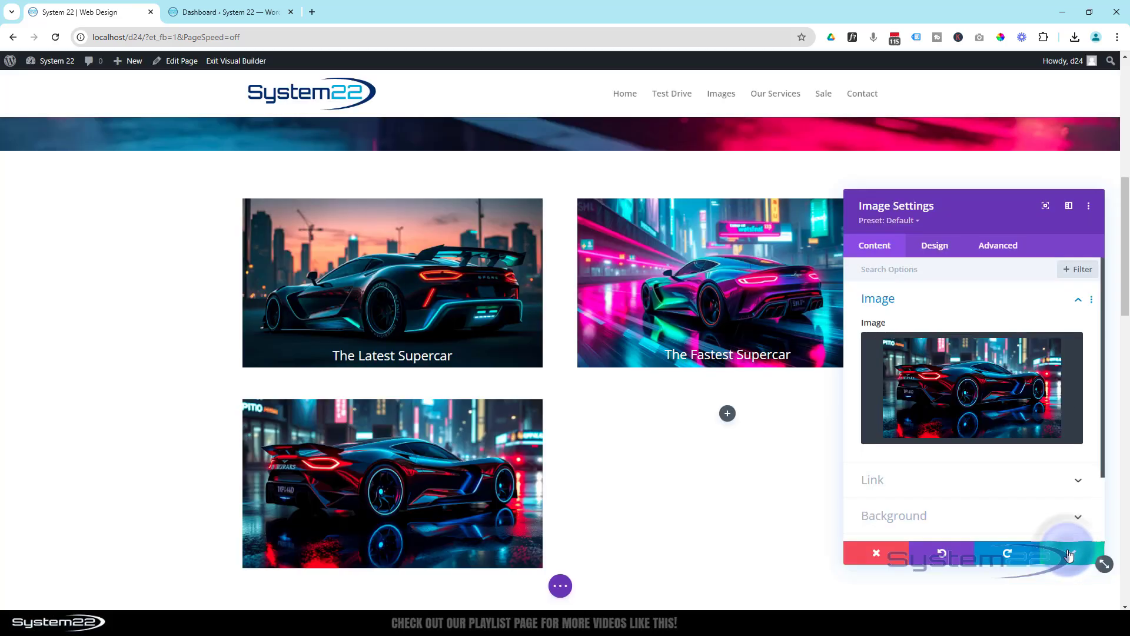
- Set the new image's link option to open in a lightbox
click(934, 479)
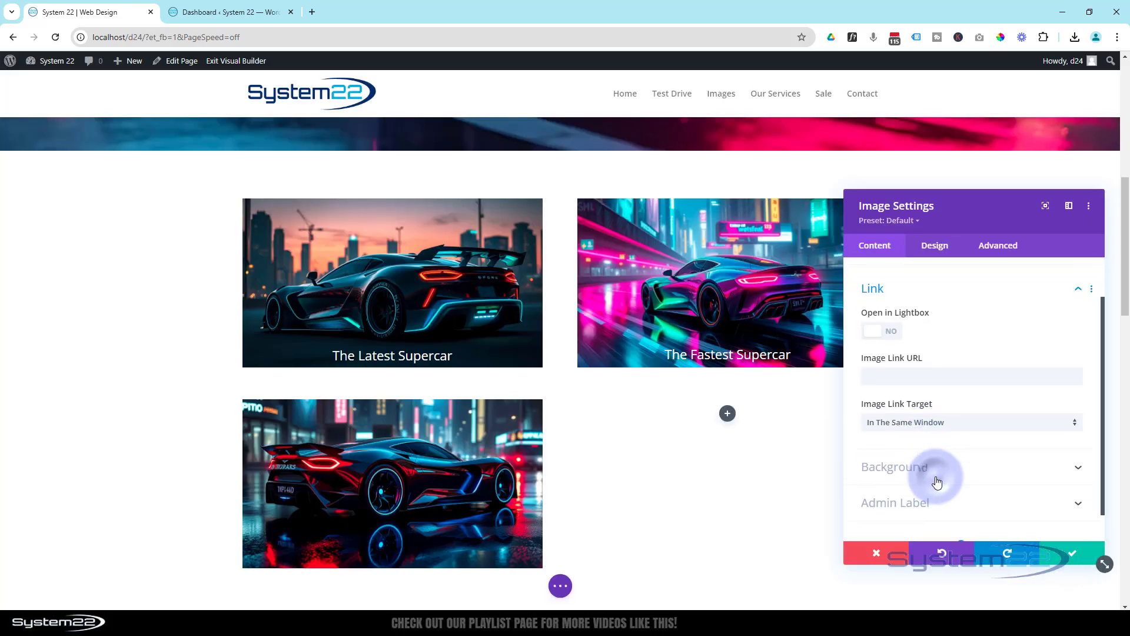
click(881, 362)
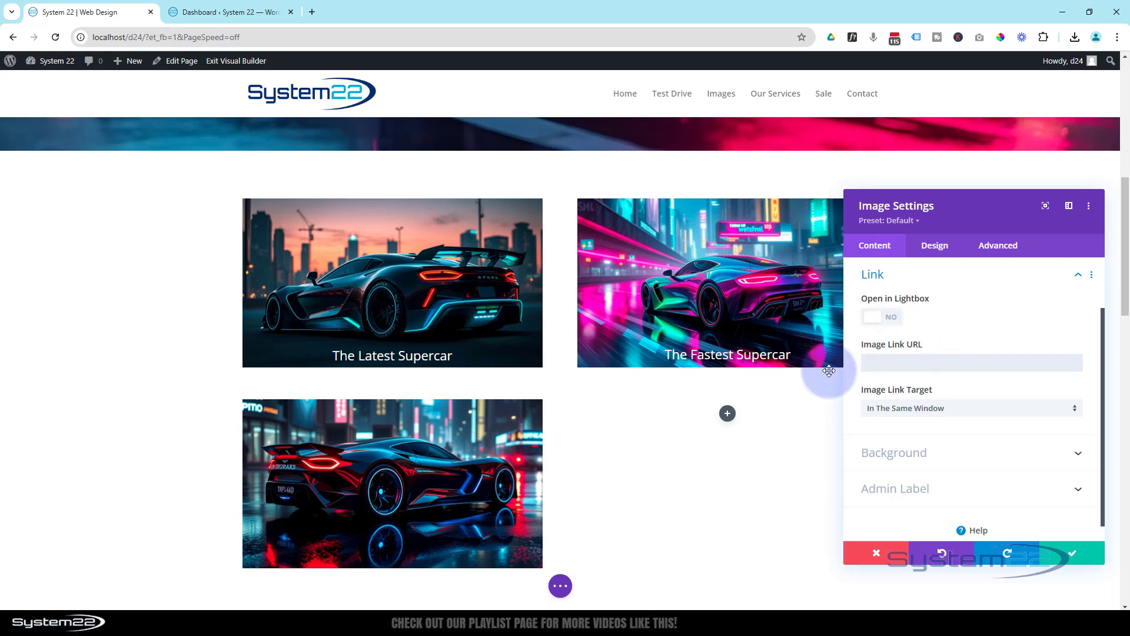
click(888, 318)
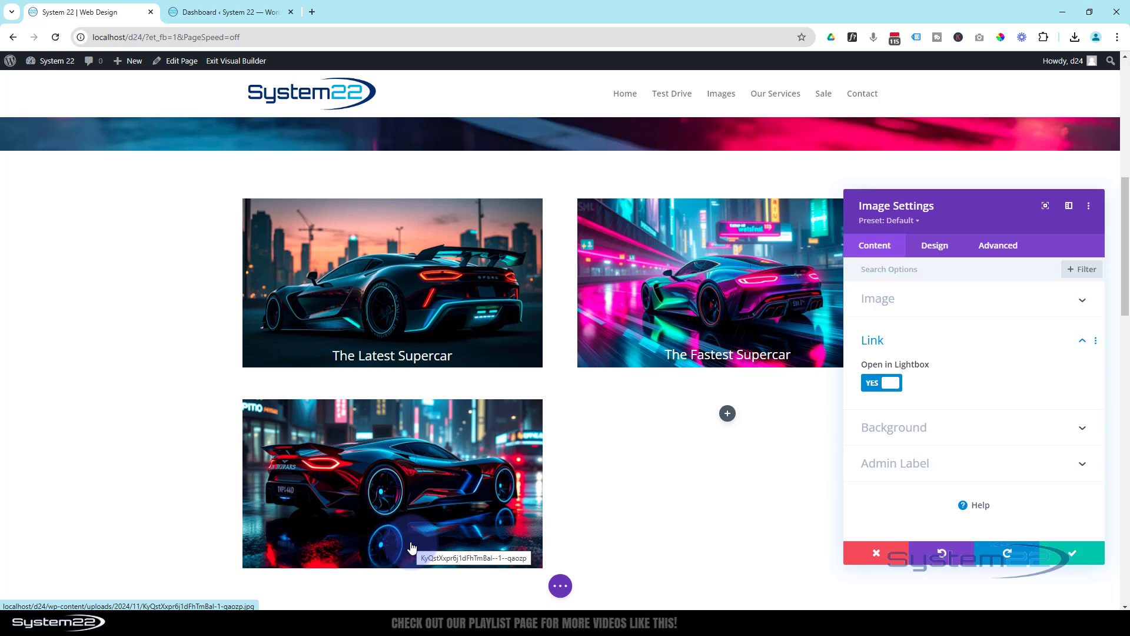
- Replace the new image's title text attribute with "Supercar"
click(993, 252)
click(887, 381)
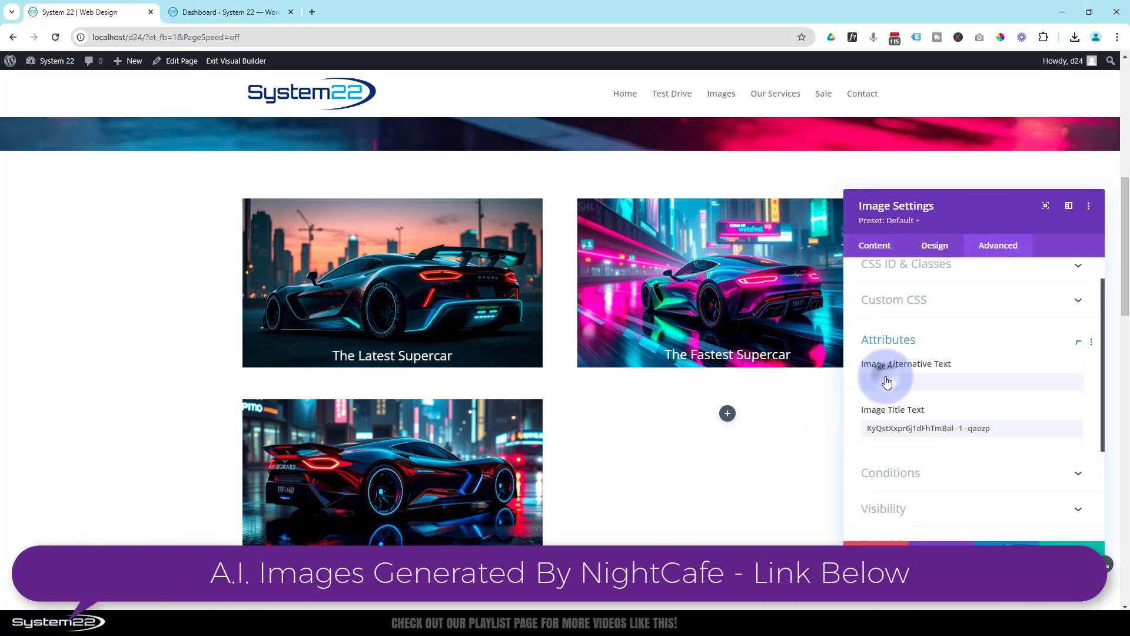
drag(984, 353, 823, 372)
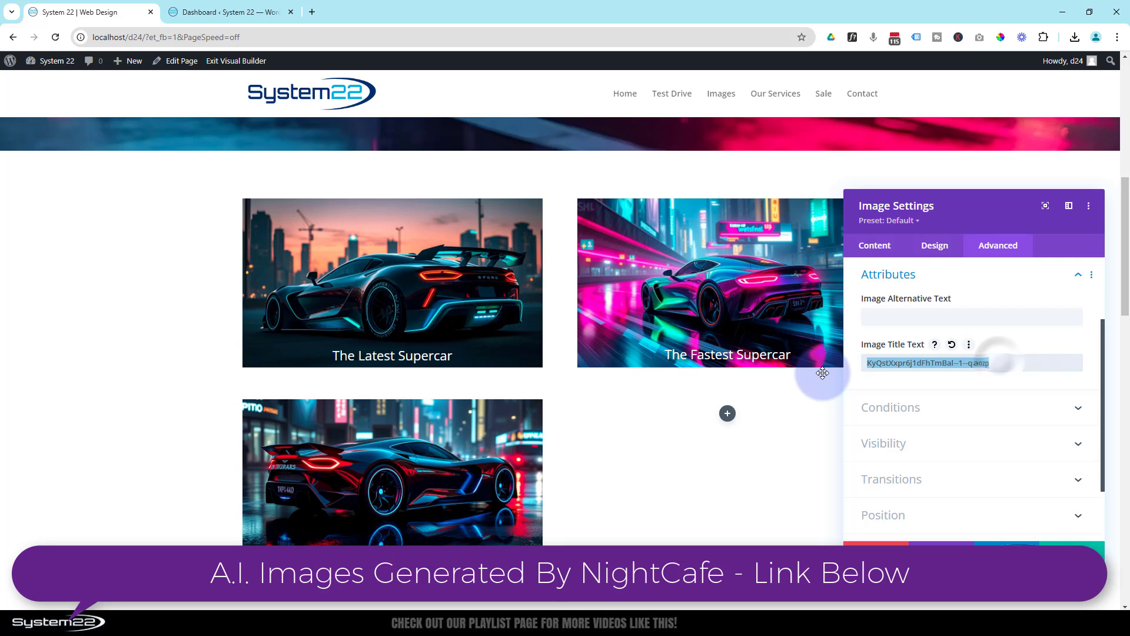
text(Supercar)
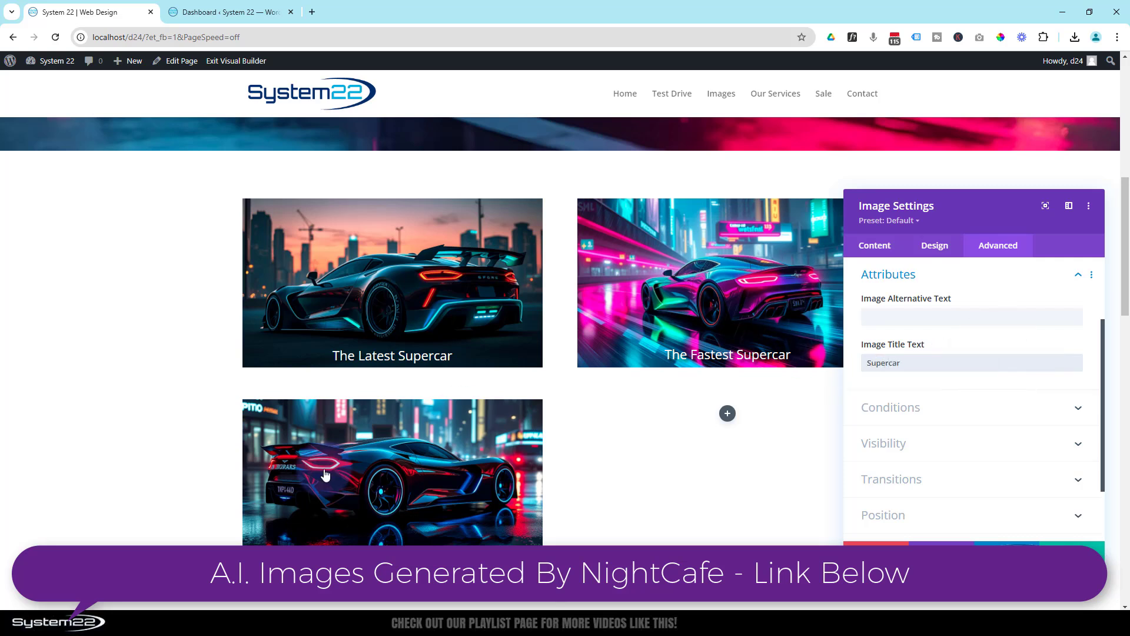
mouse_move(362, 482)
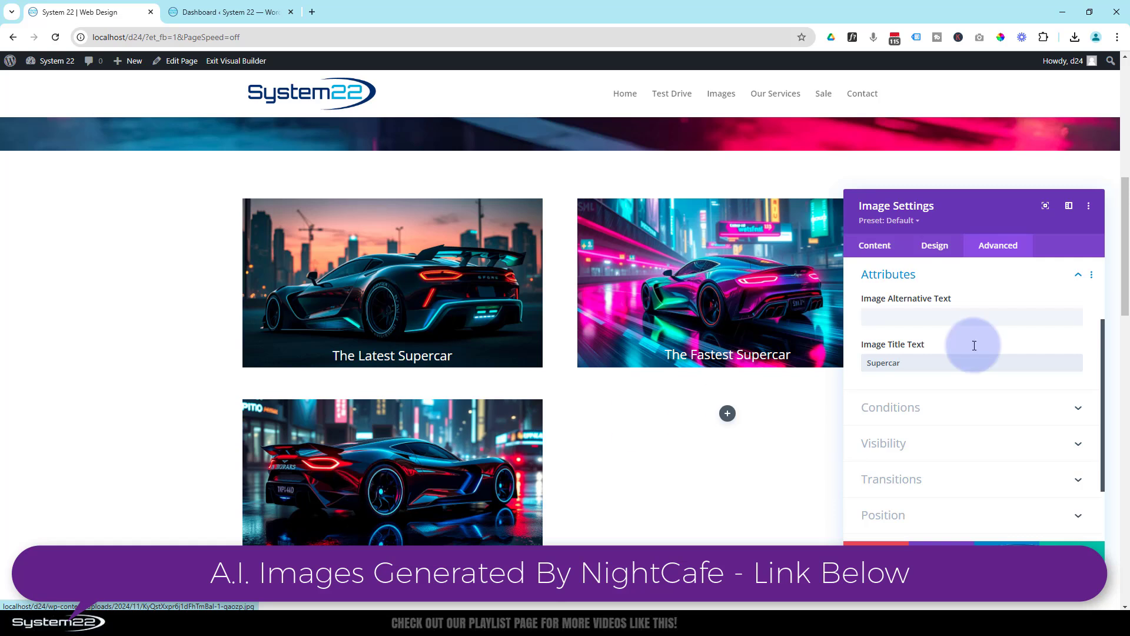
- Clear the new image's title text and save the image settings
double_click(933, 362)
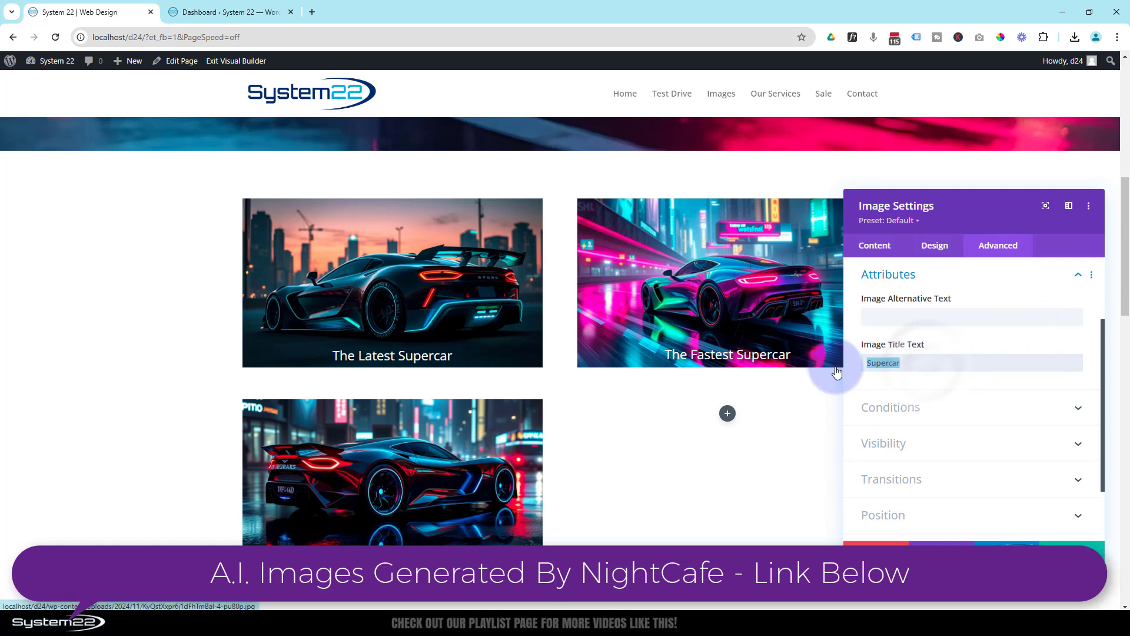
key(BackSpace)
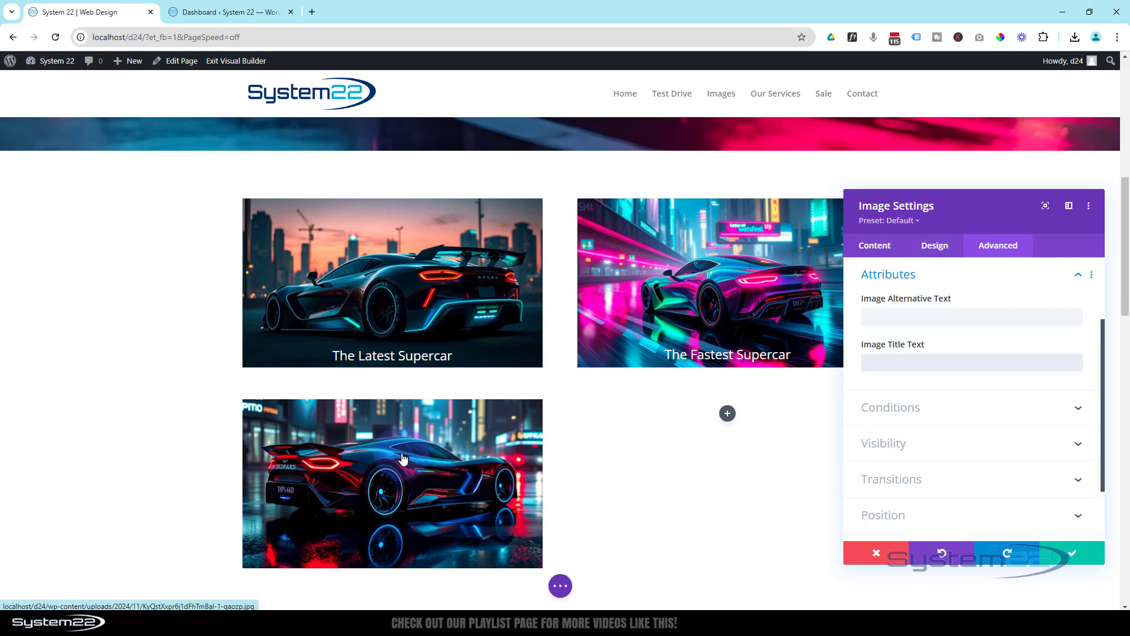
middle_click(596, 457)
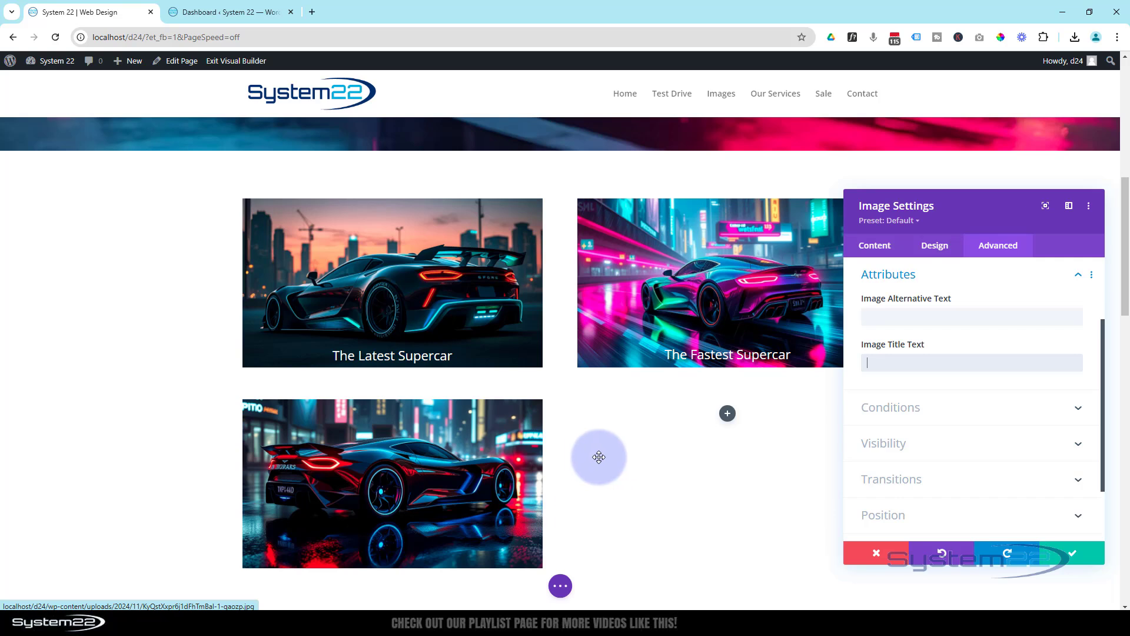
scroll(607, 458, down, 2)
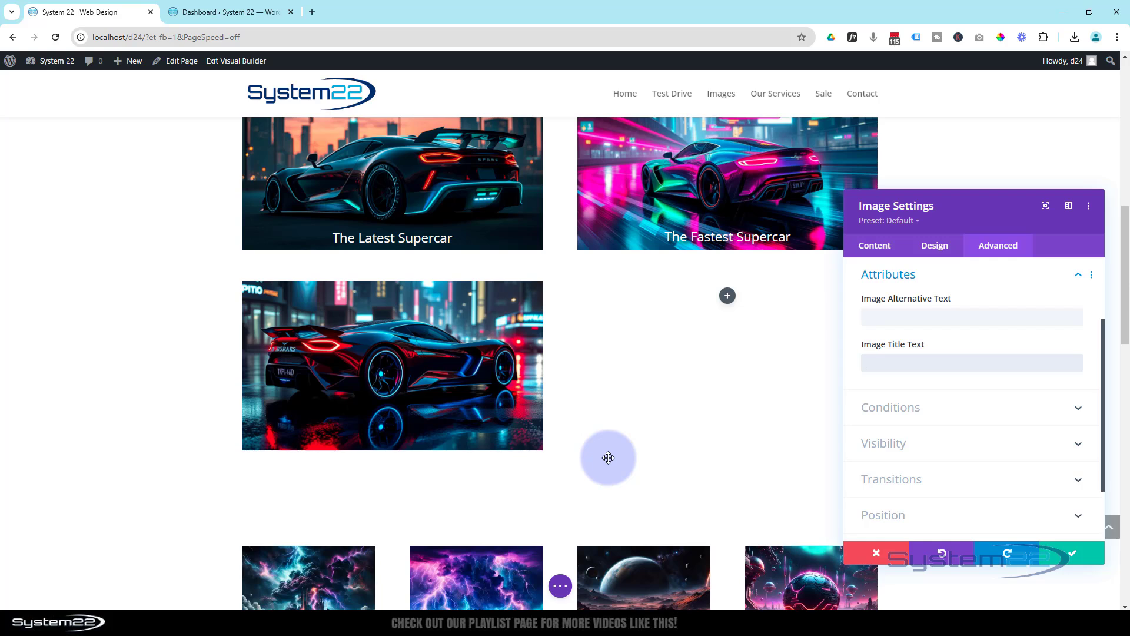
click(1069, 556)
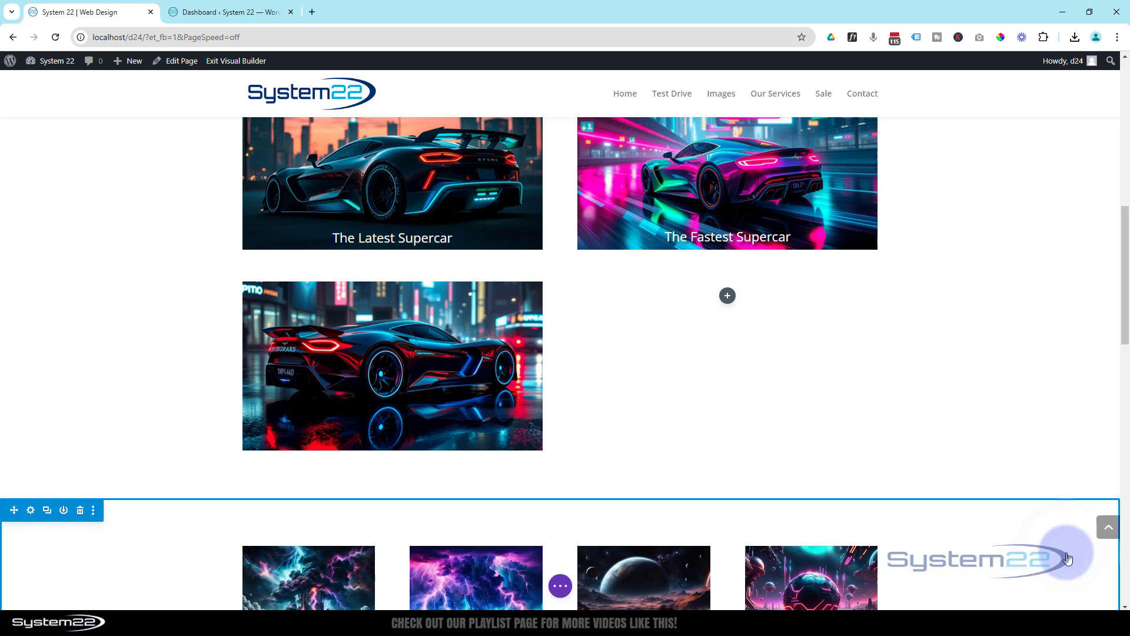
- Add a Text module directly under the new image with the body text "Most Expensive Supercar"
mouse_move(391, 386)
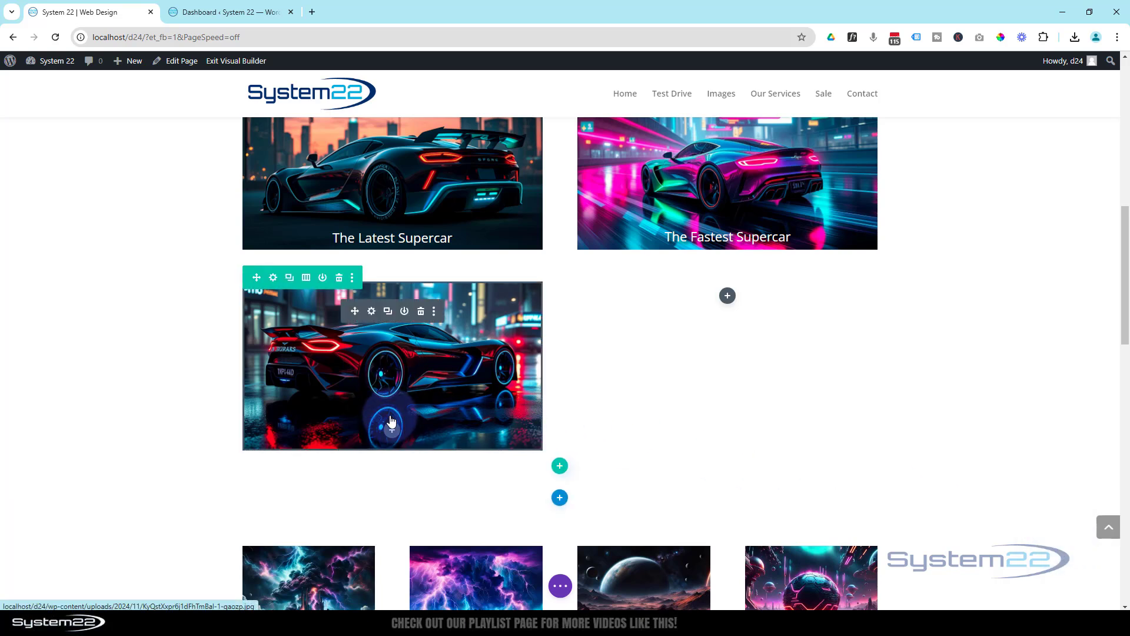
click(393, 431)
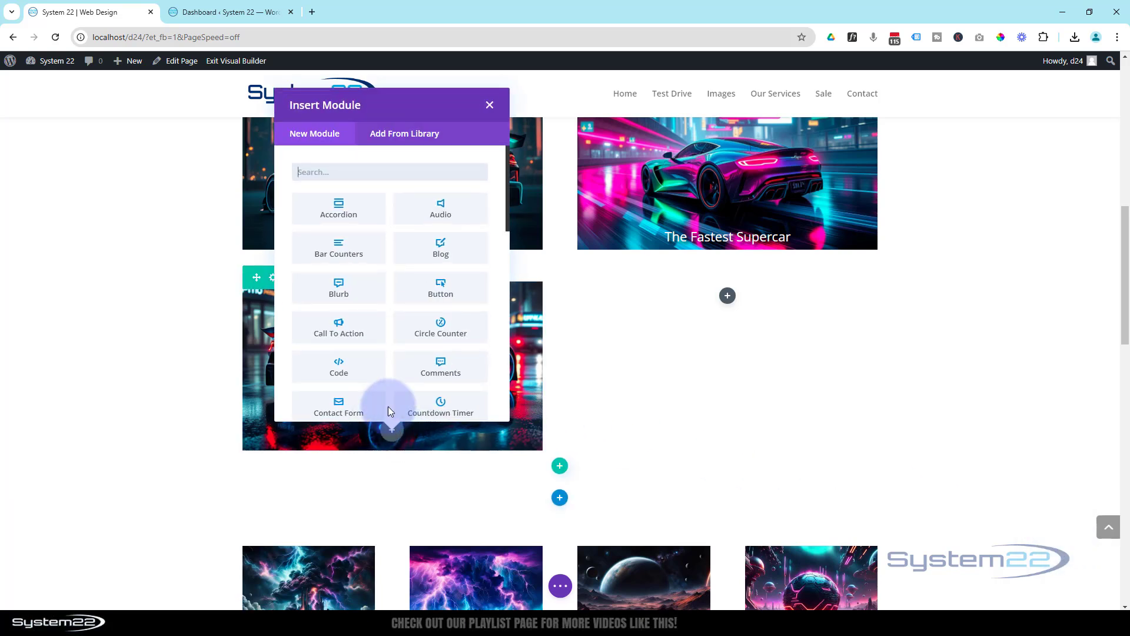
scroll(409, 296, down, 10)
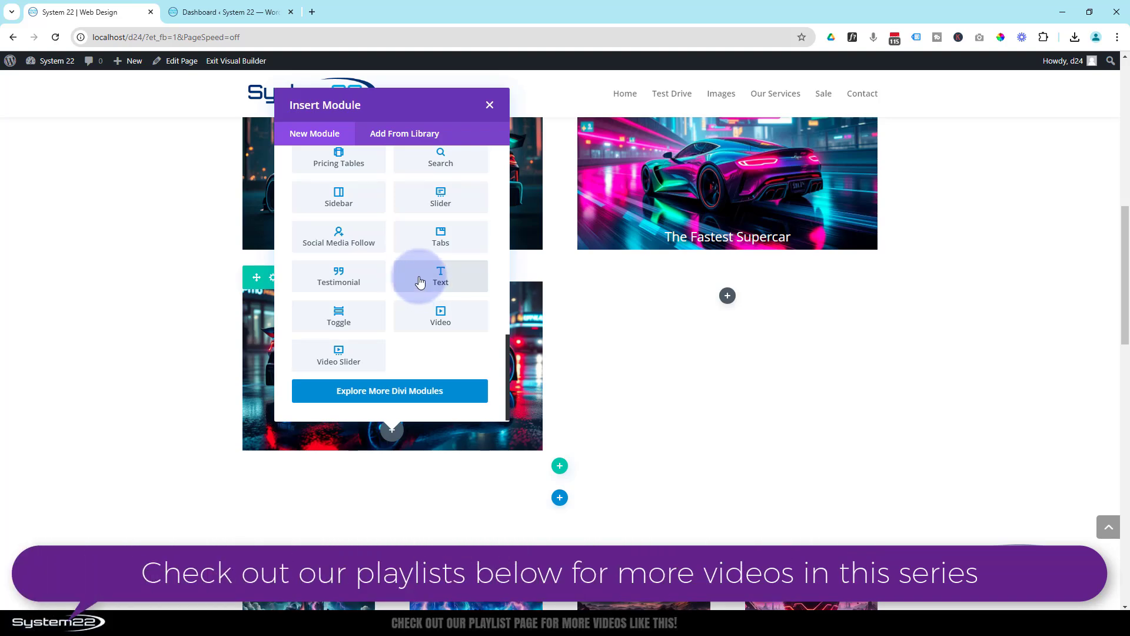
click(441, 283)
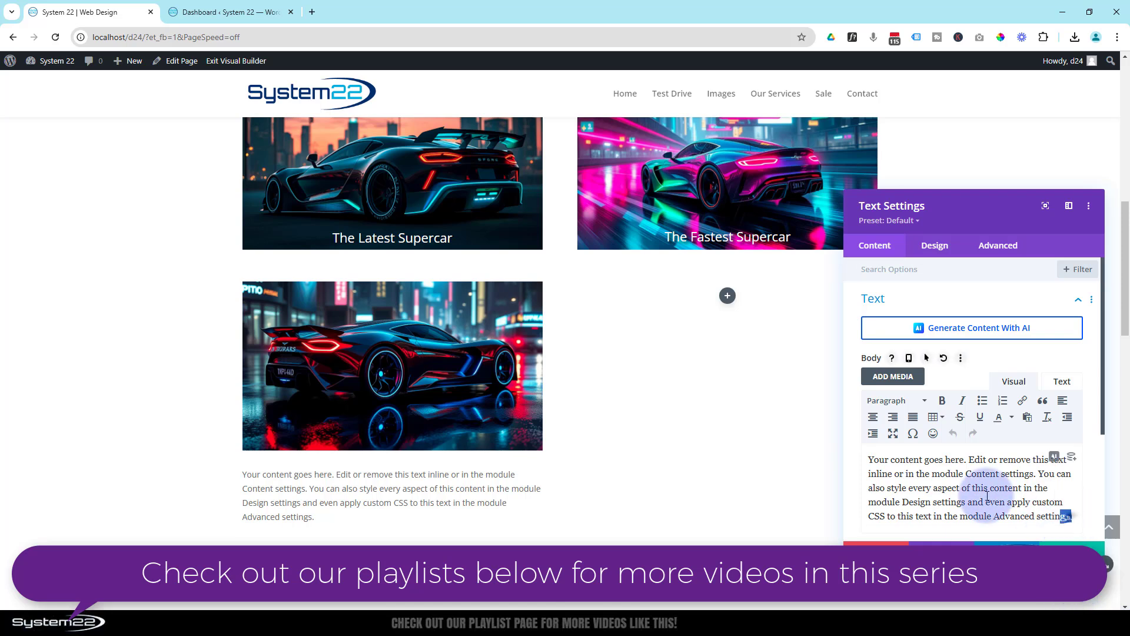
drag(1073, 517, 857, 450)
text(Most)
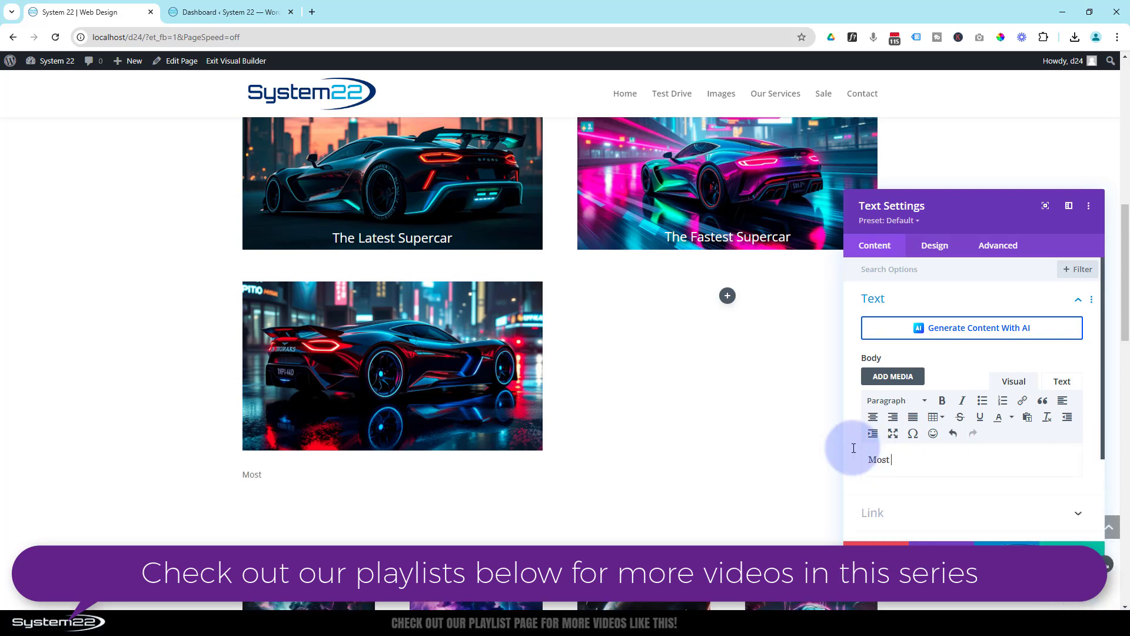
text( Expensive Supercar)
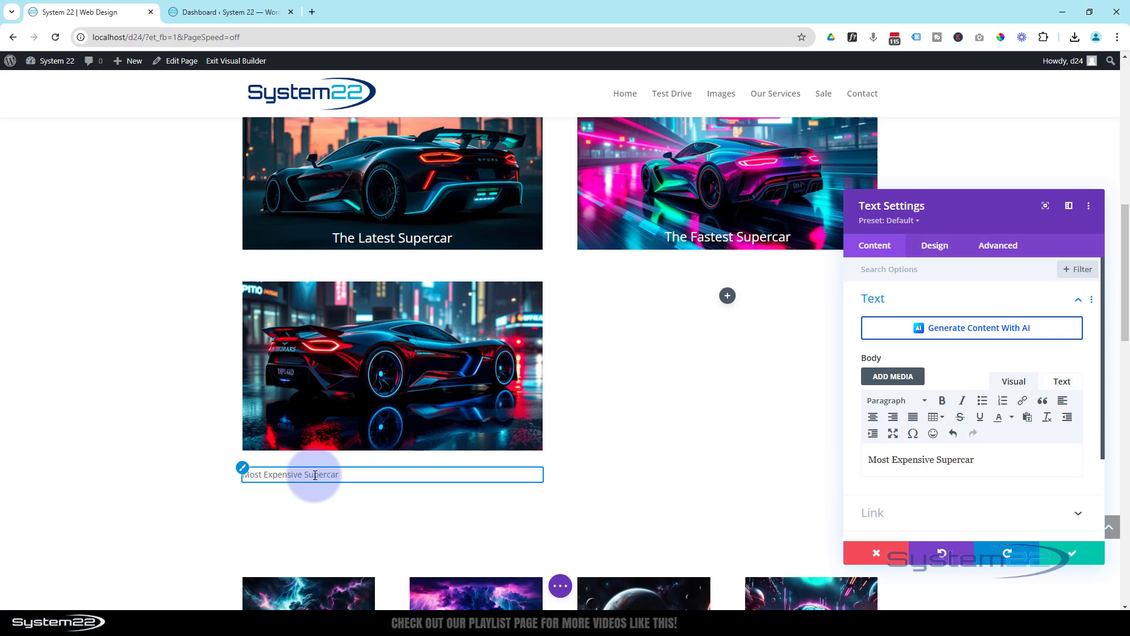
- Give the "Most Expensive Supercar" text module a solid blue background colour
click(900, 447)
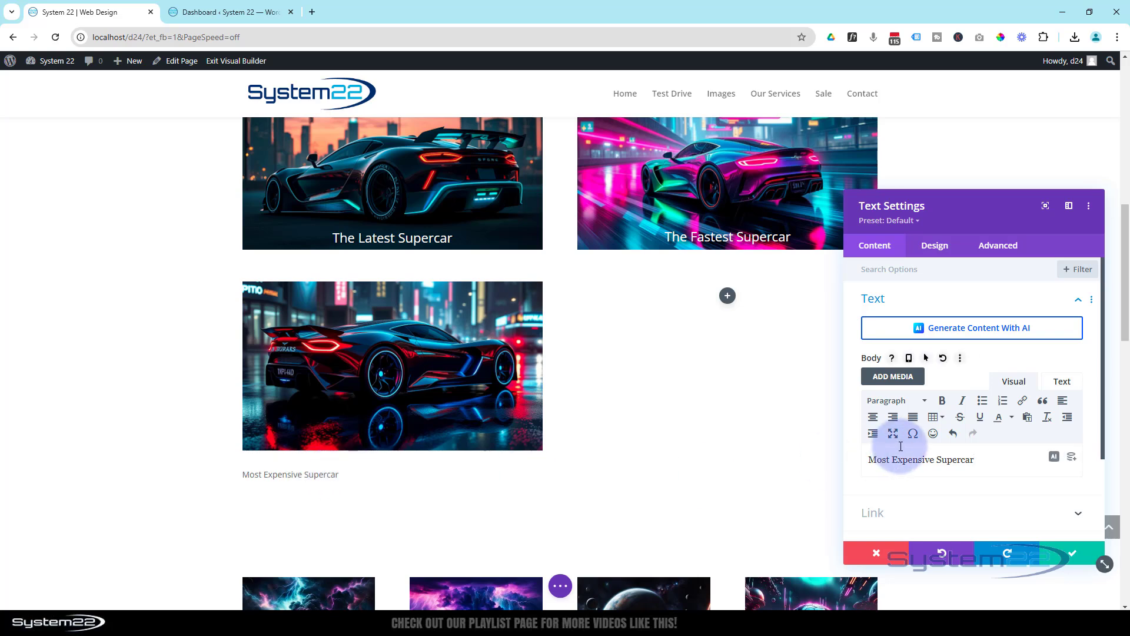
scroll(901, 446, down, 2)
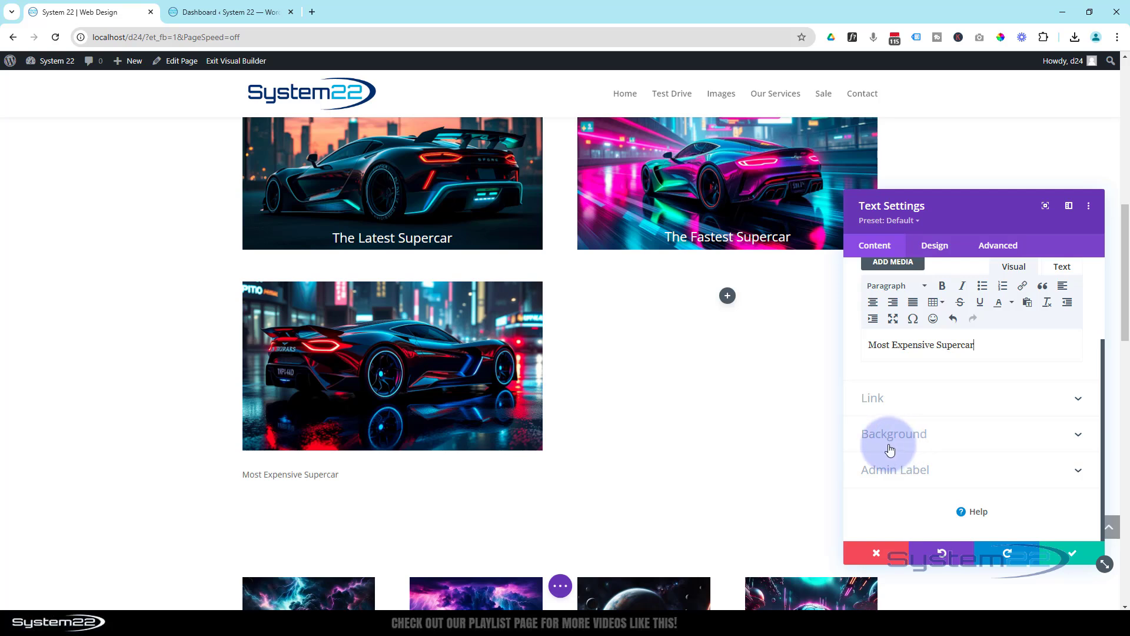
click(896, 441)
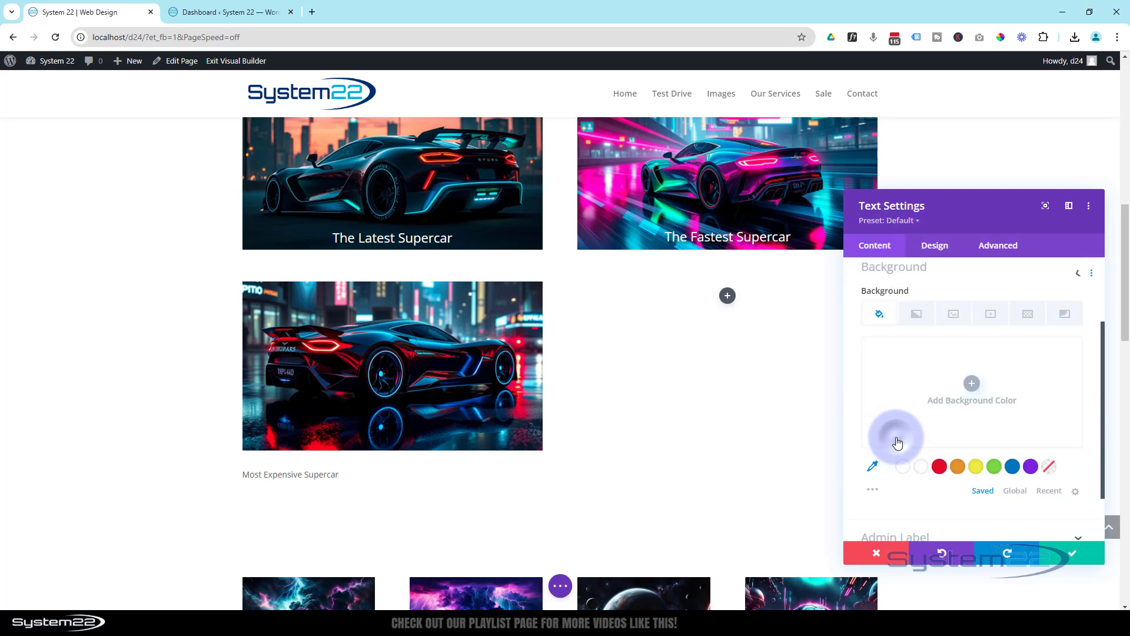
click(1012, 474)
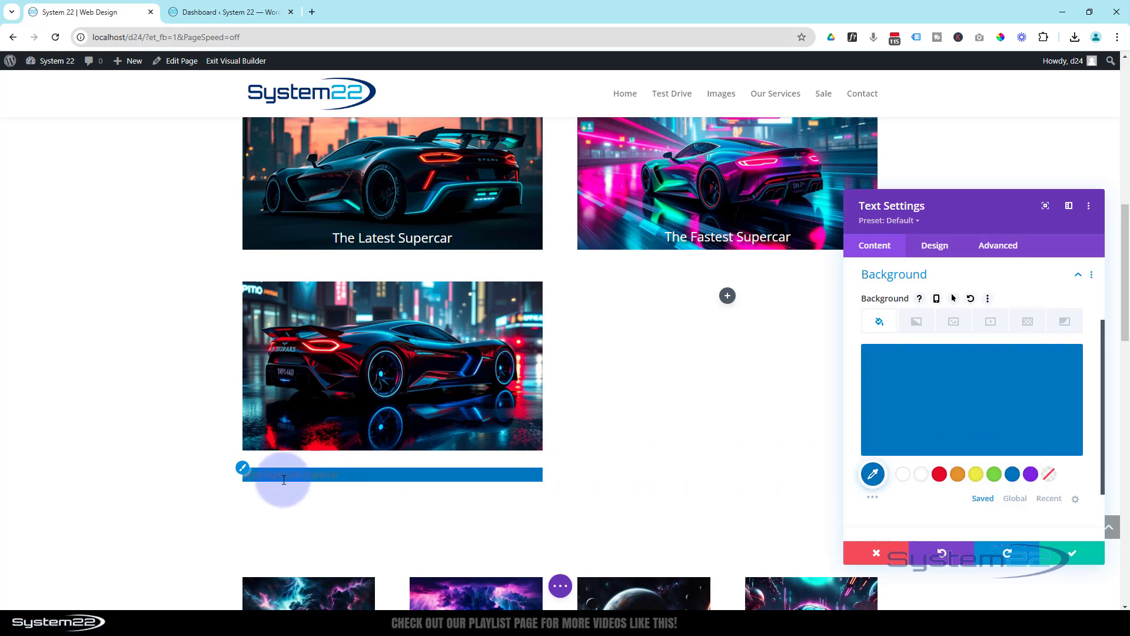
- Set the caption's text colour to white (#ffffff) and align the text to the centre
double_click(248, 474)
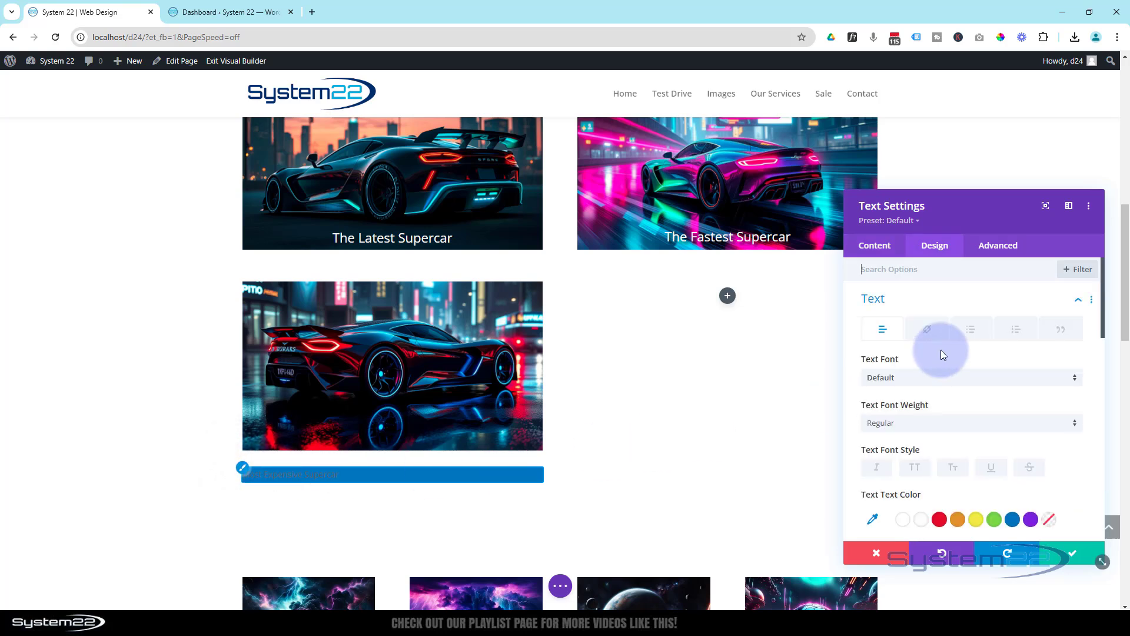
click(919, 380)
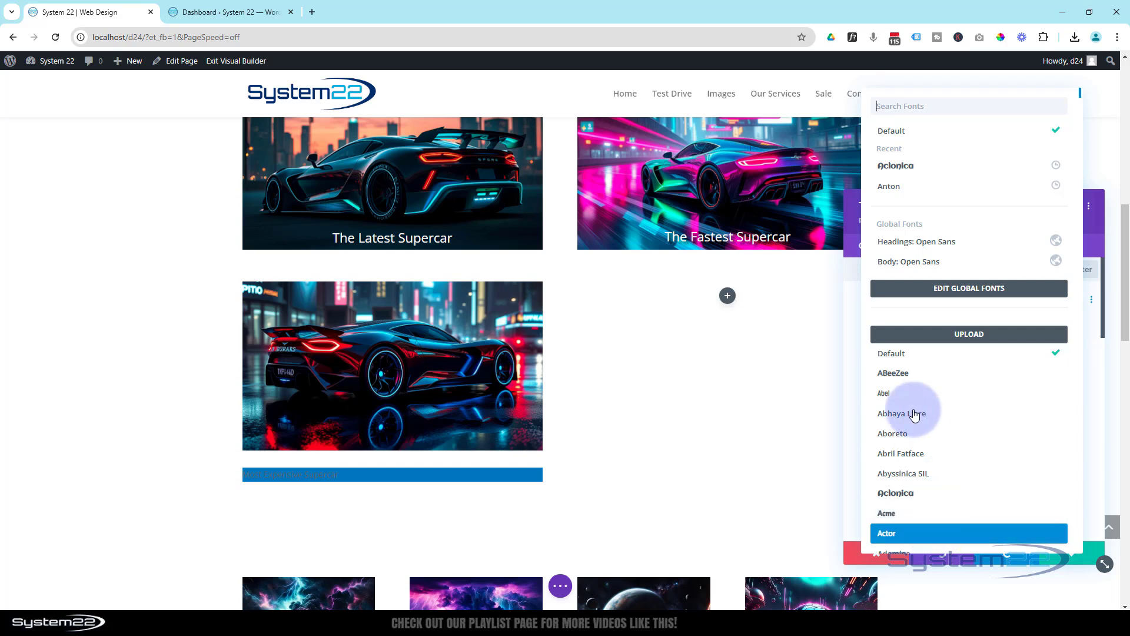
click(850, 298)
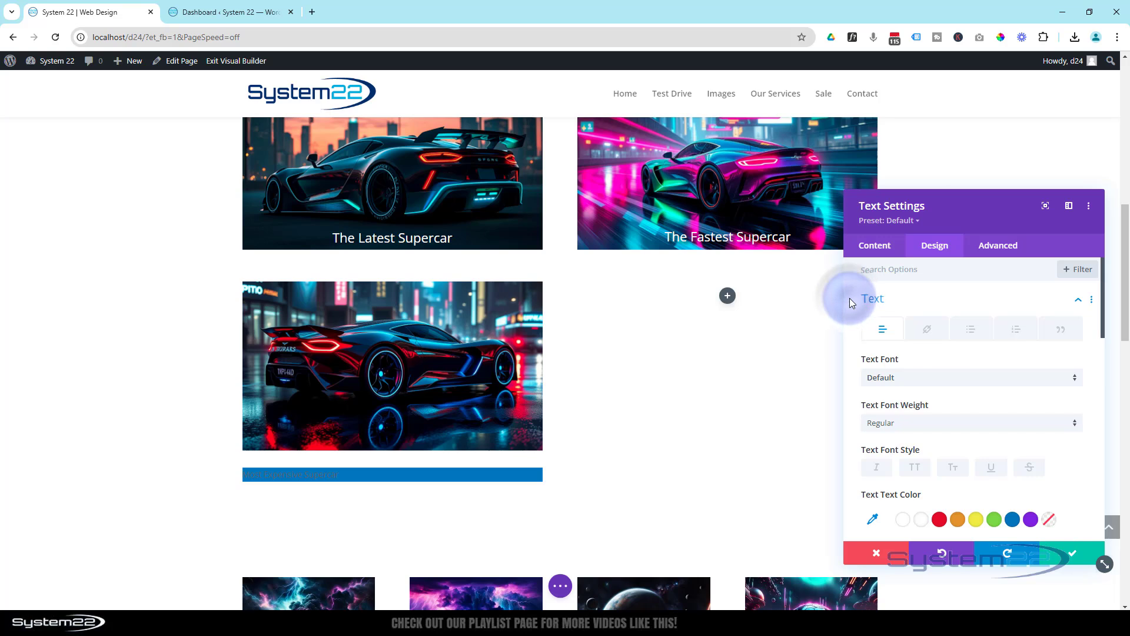
click(922, 520)
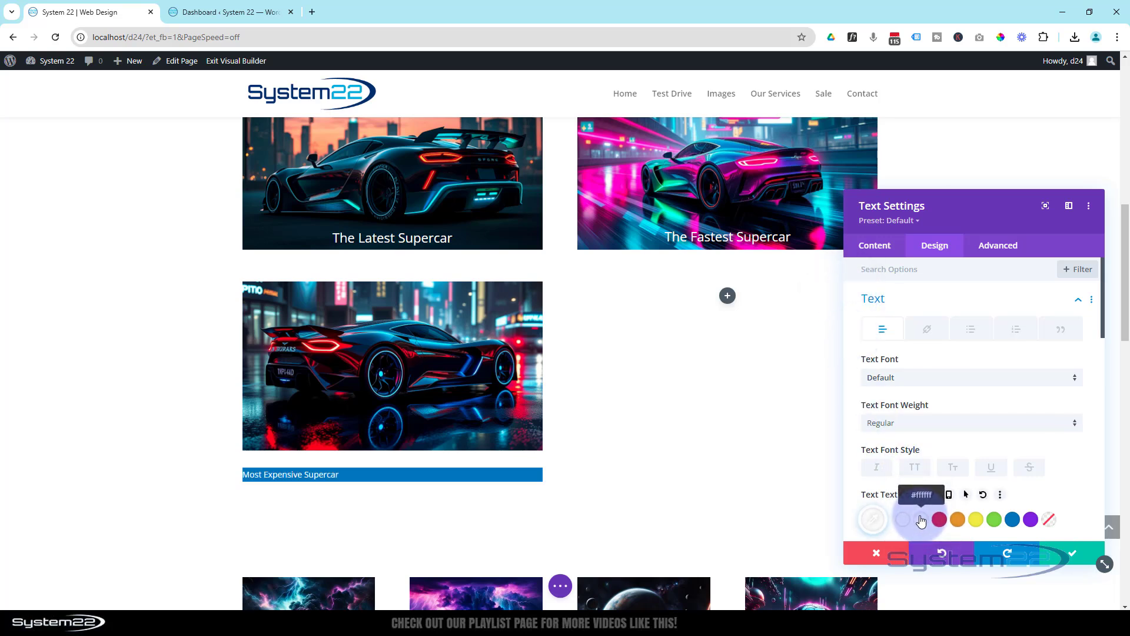
scroll(980, 400, down, 5)
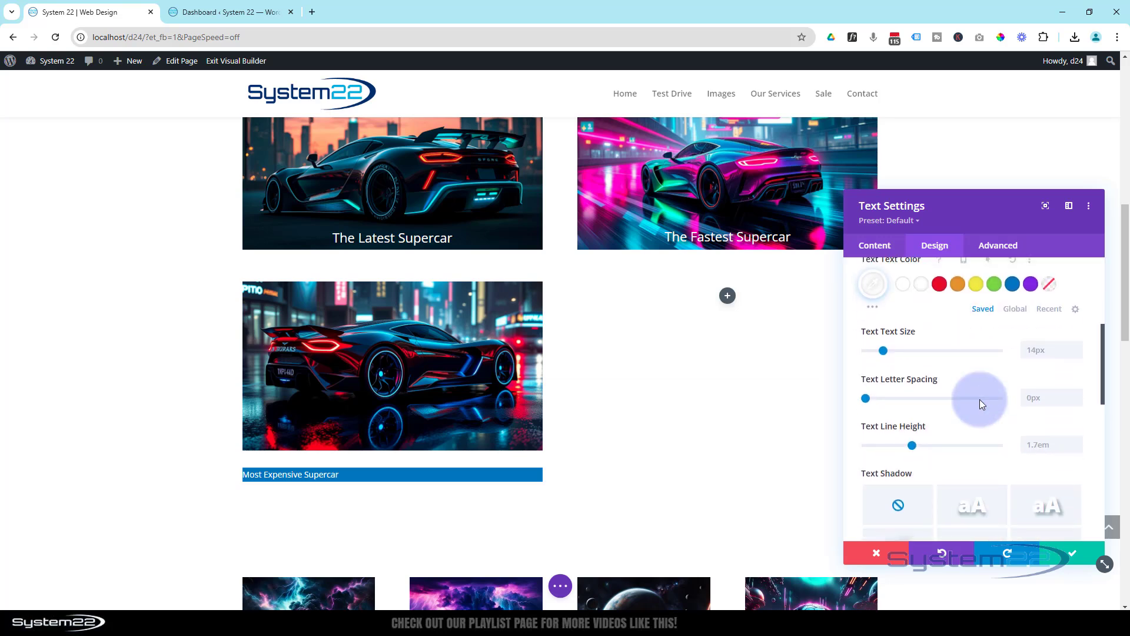
scroll(979, 403, down, 2)
click(945, 491)
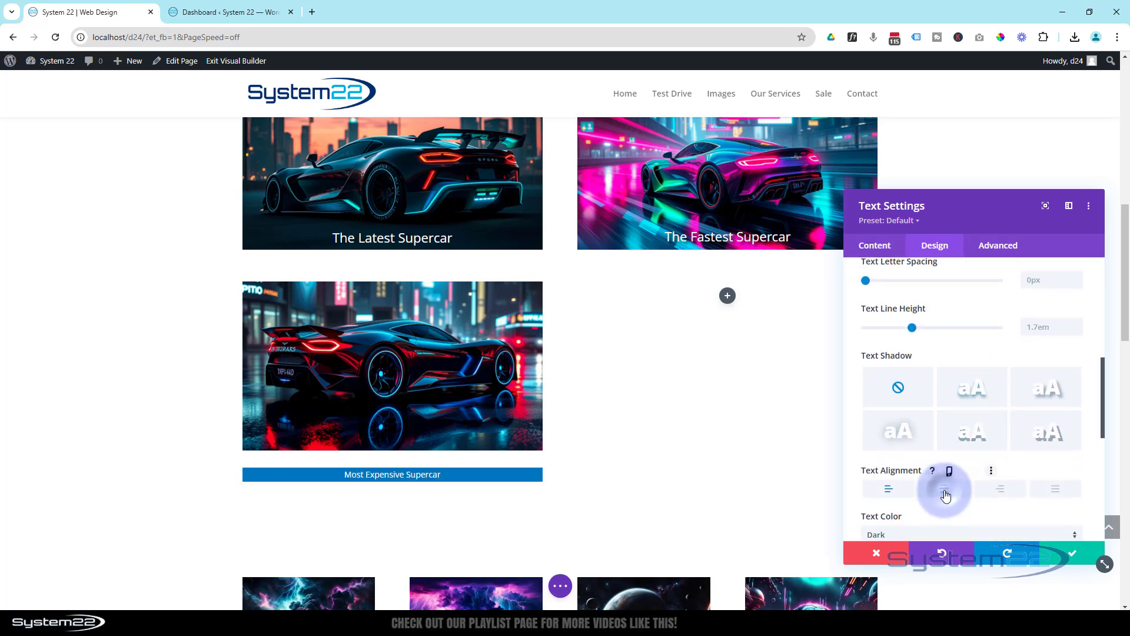
- Set the caption's text size to 22px
scroll(946, 493, up, 4)
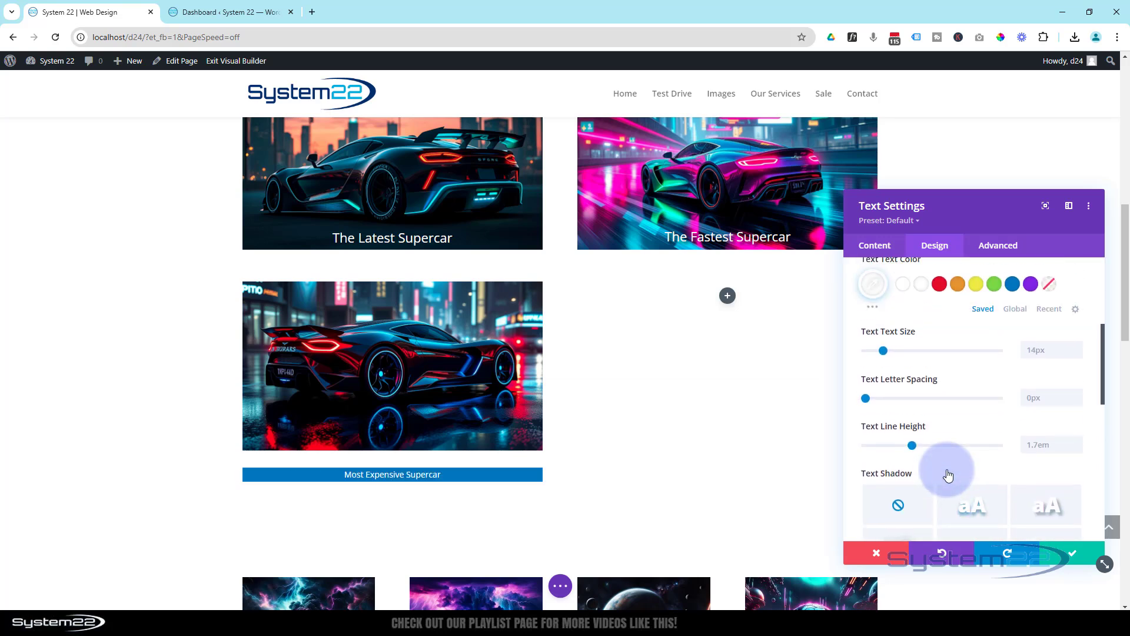
click(1031, 355)
text(22px)
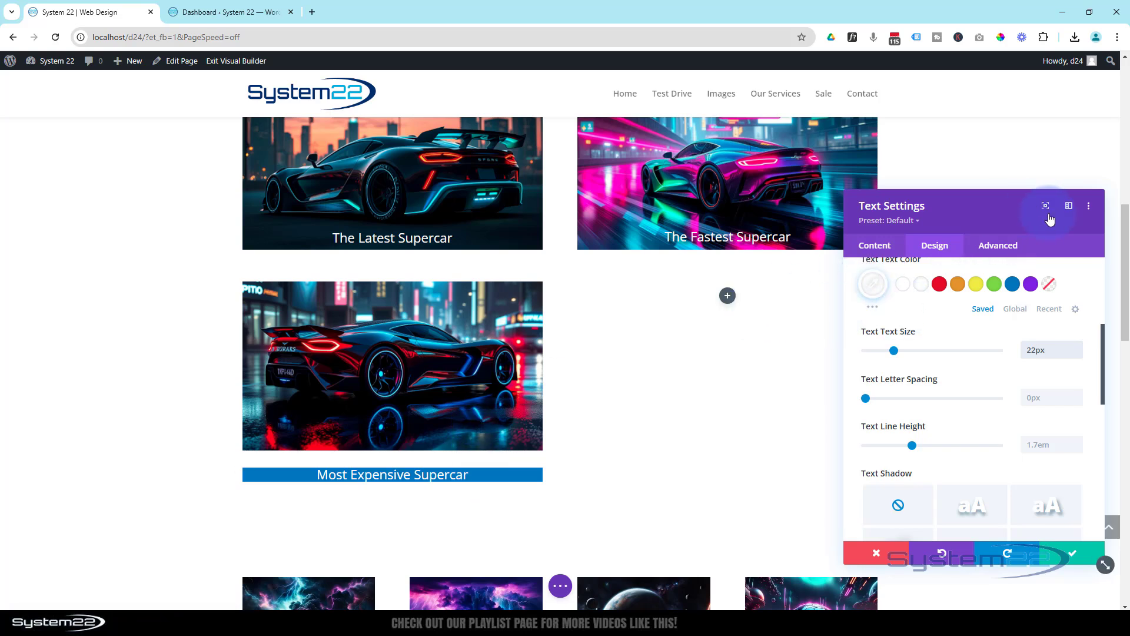
- Set the caption's position to Absolute with the bottom-centre location and save the text settings
click(1005, 249)
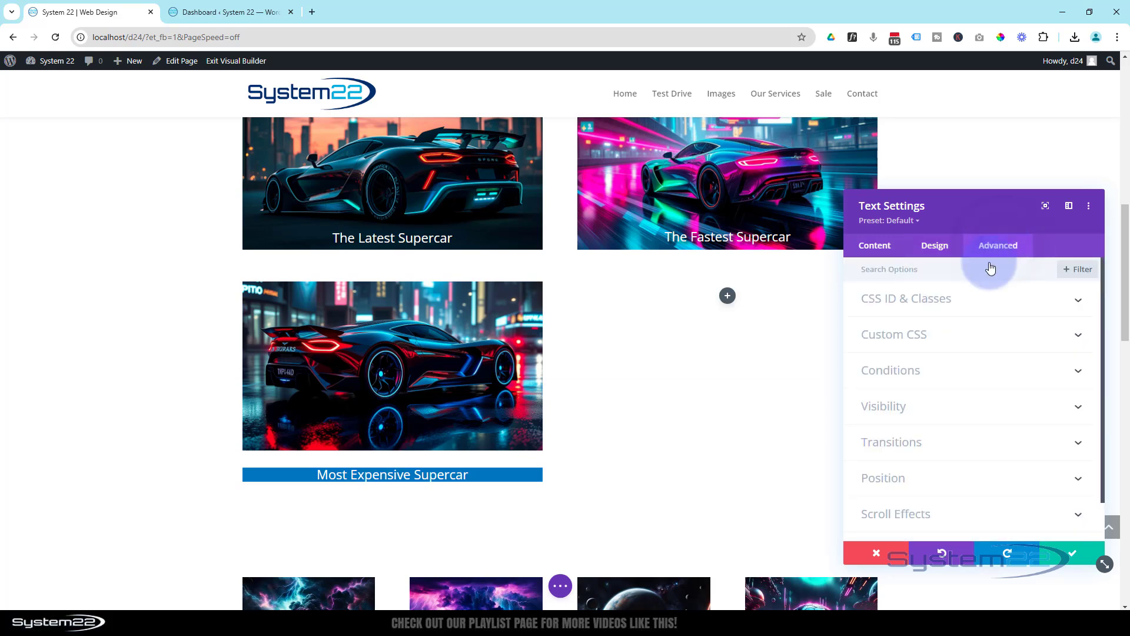
click(936, 478)
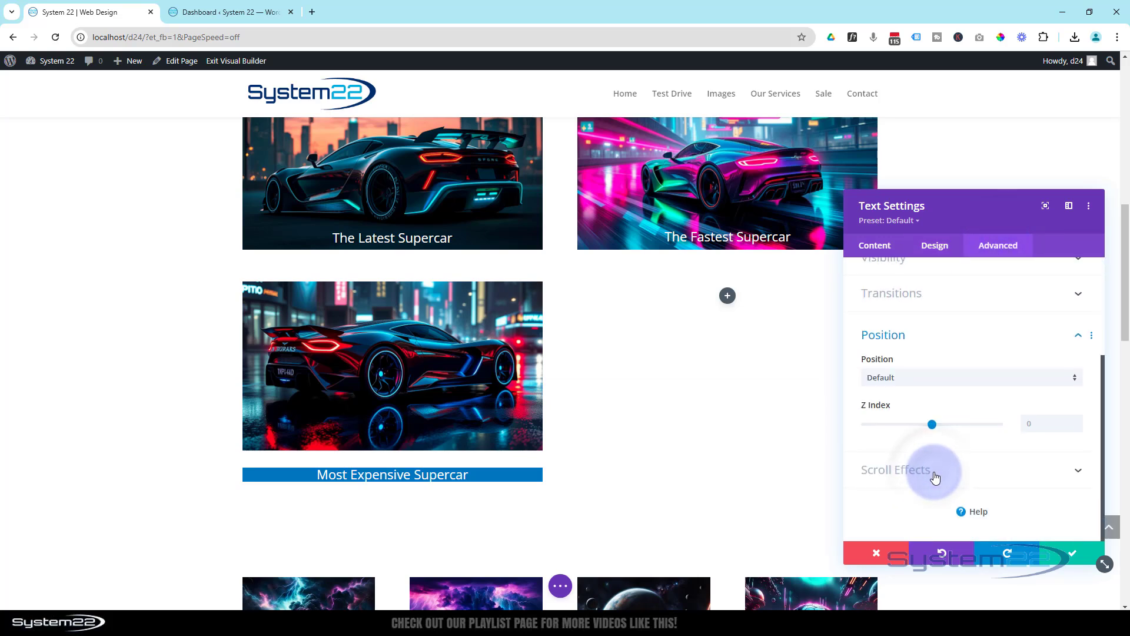
click(919, 379)
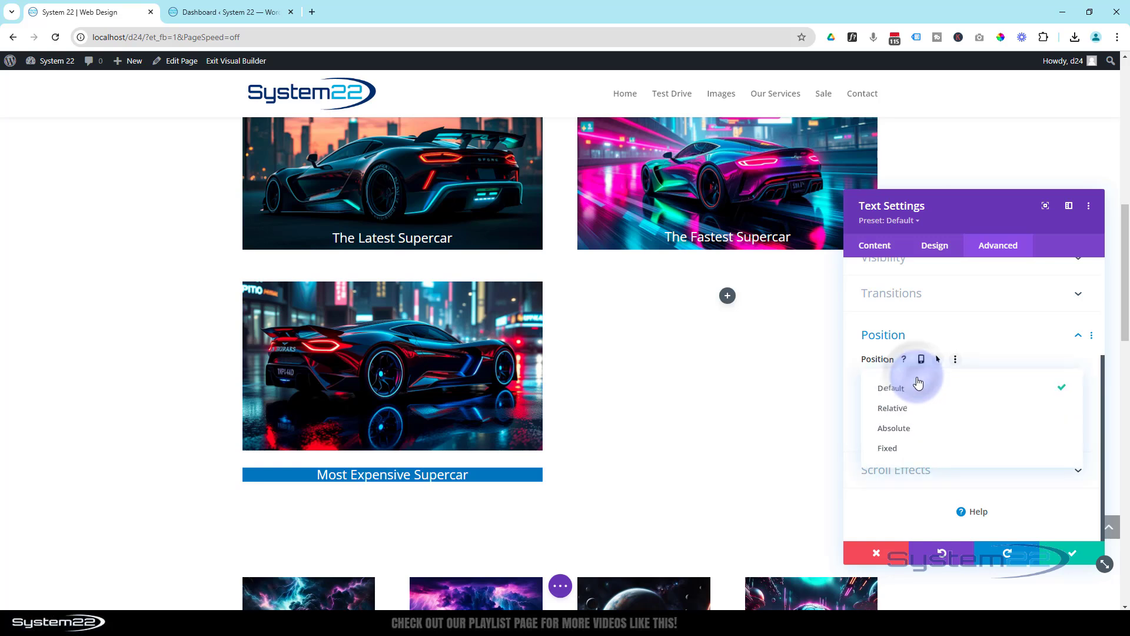
click(916, 429)
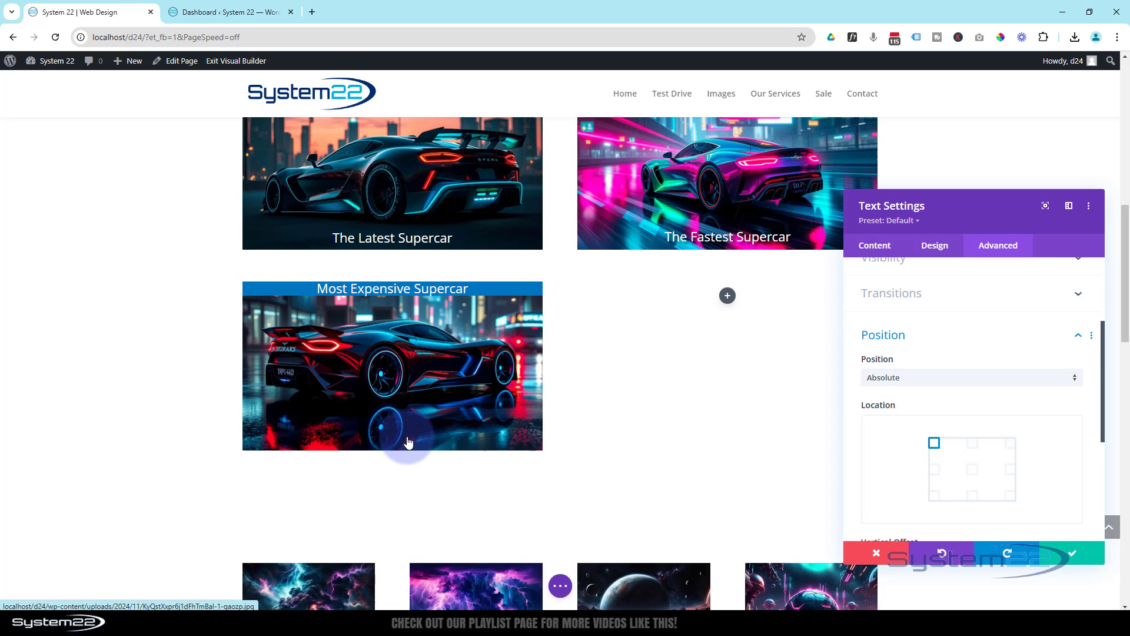
click(974, 498)
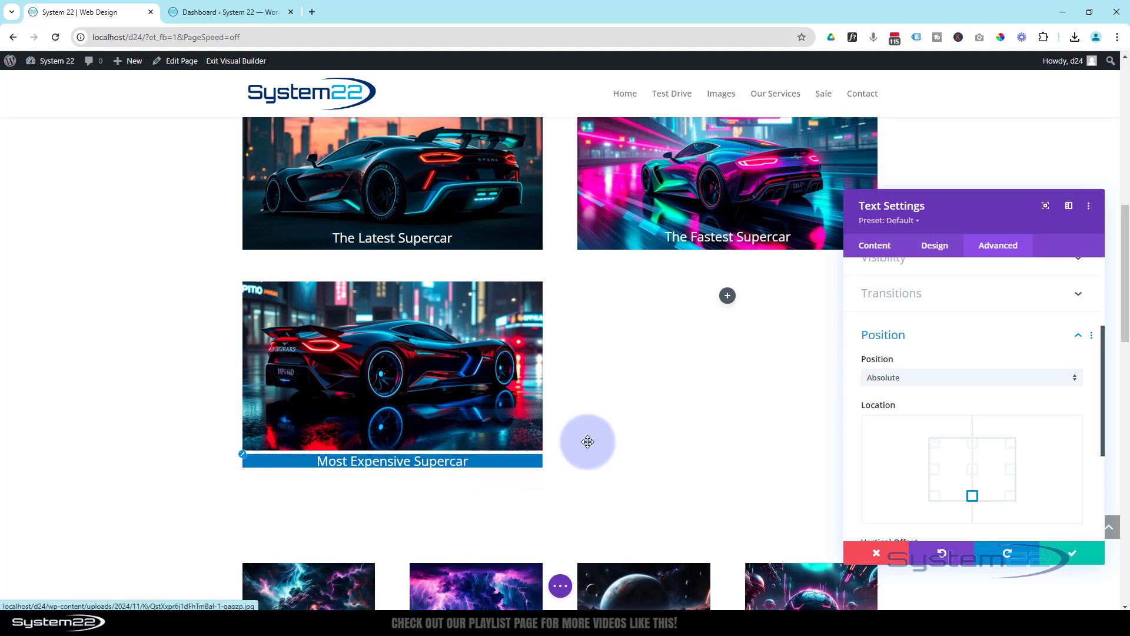
scroll(837, 362, down, 2)
scroll(822, 367, up, 2)
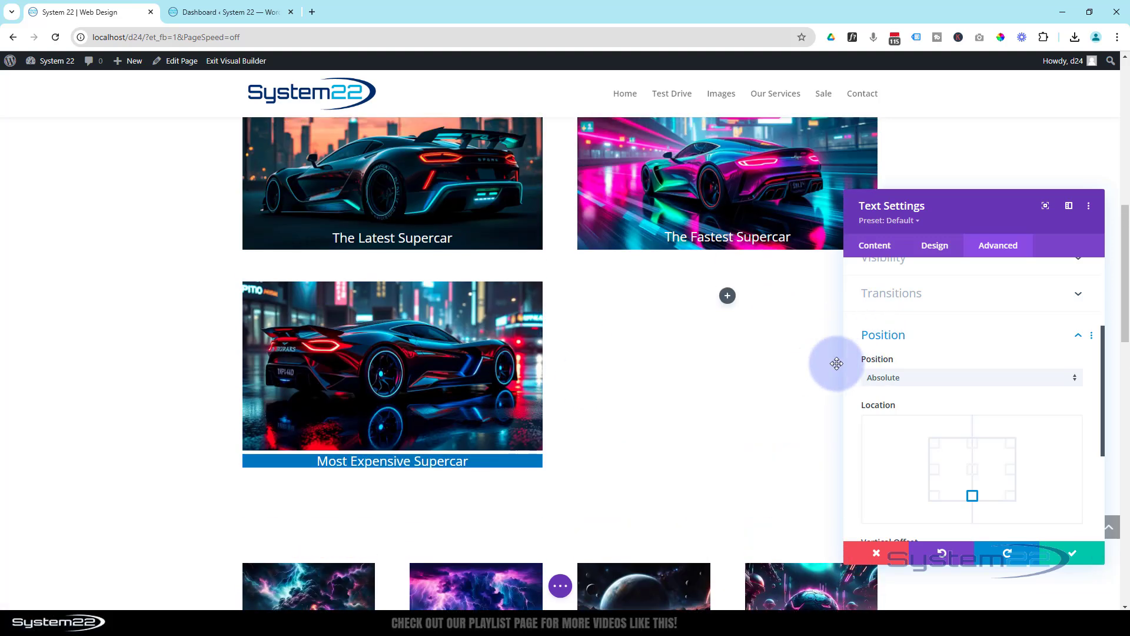
scroll(965, 347, down, 2)
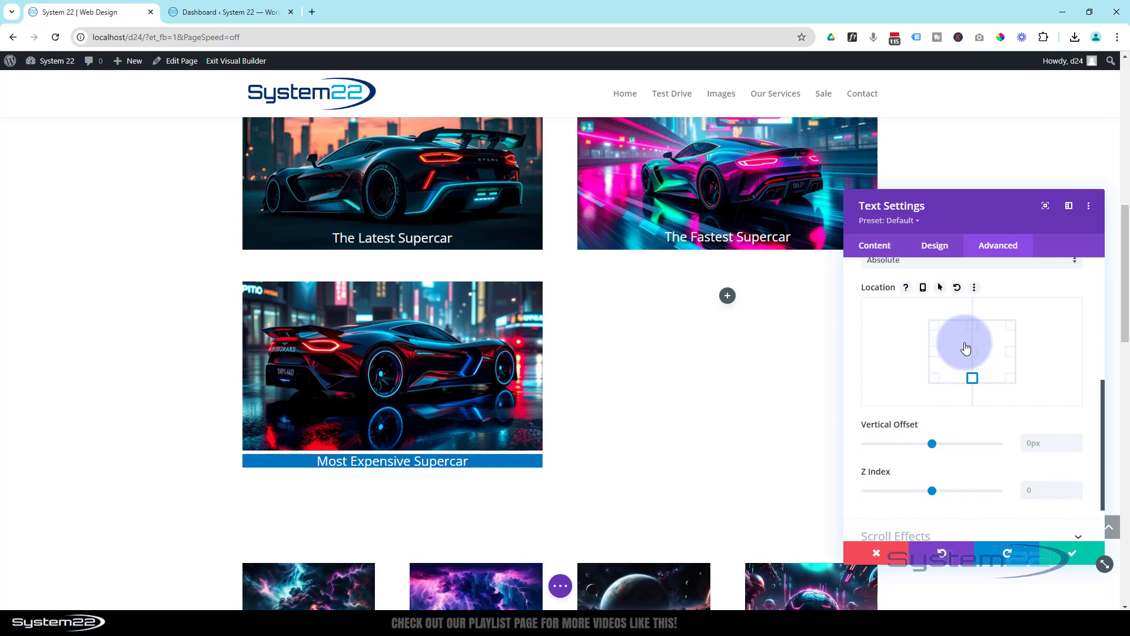
scroll(965, 347, down, 1)
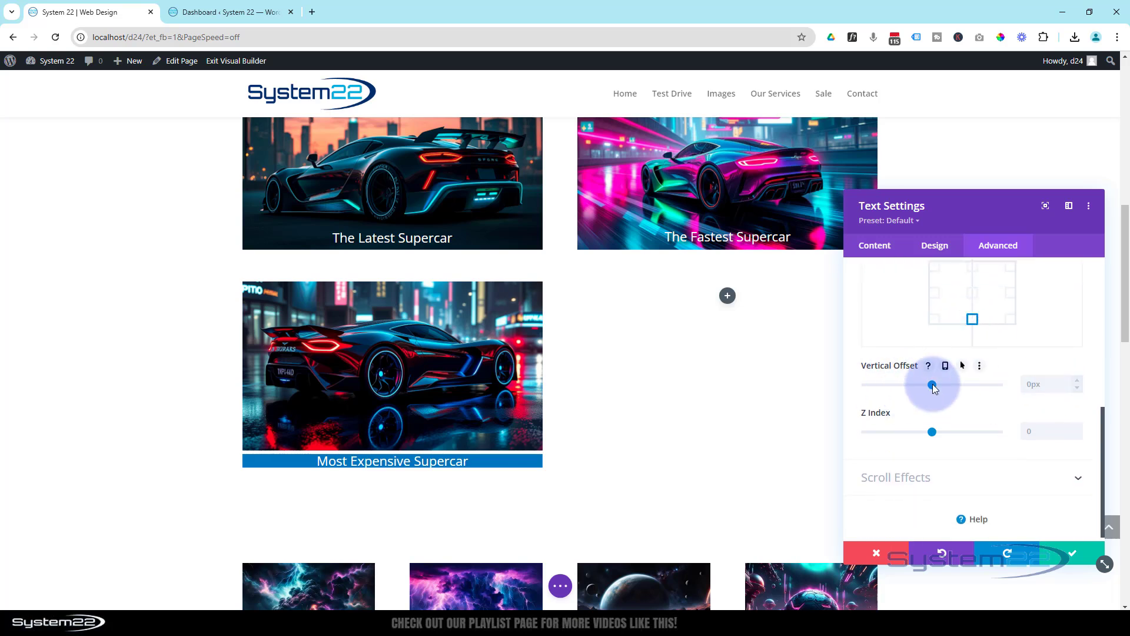
click(1071, 557)
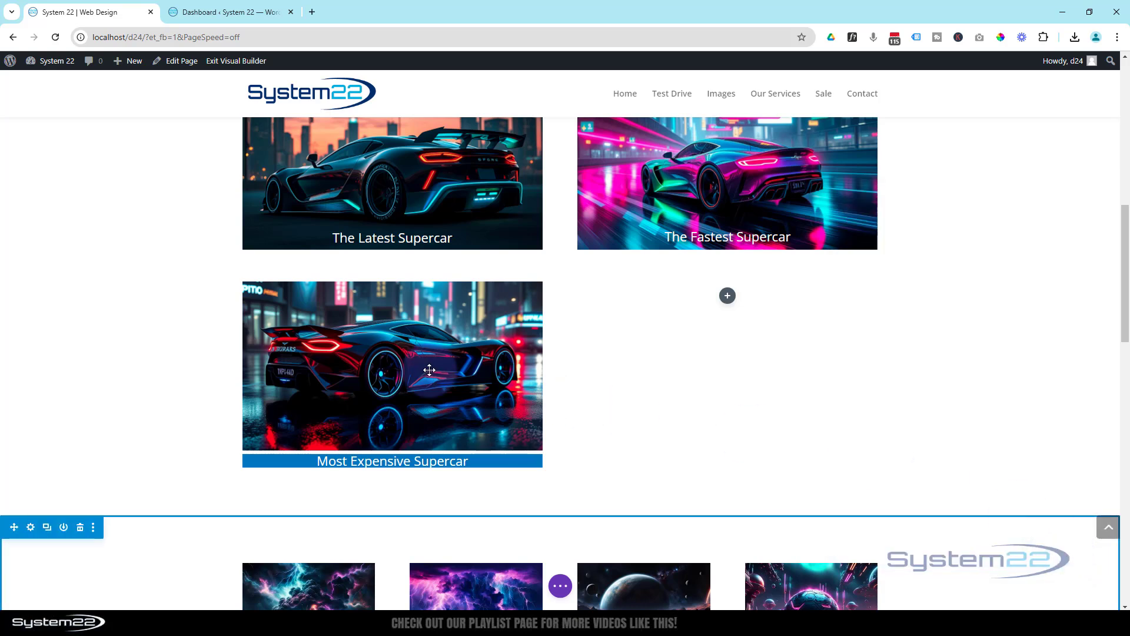
- Disable the space below the new supercar image in its spacing settings and save the image settings
mouse_move(345, 368)
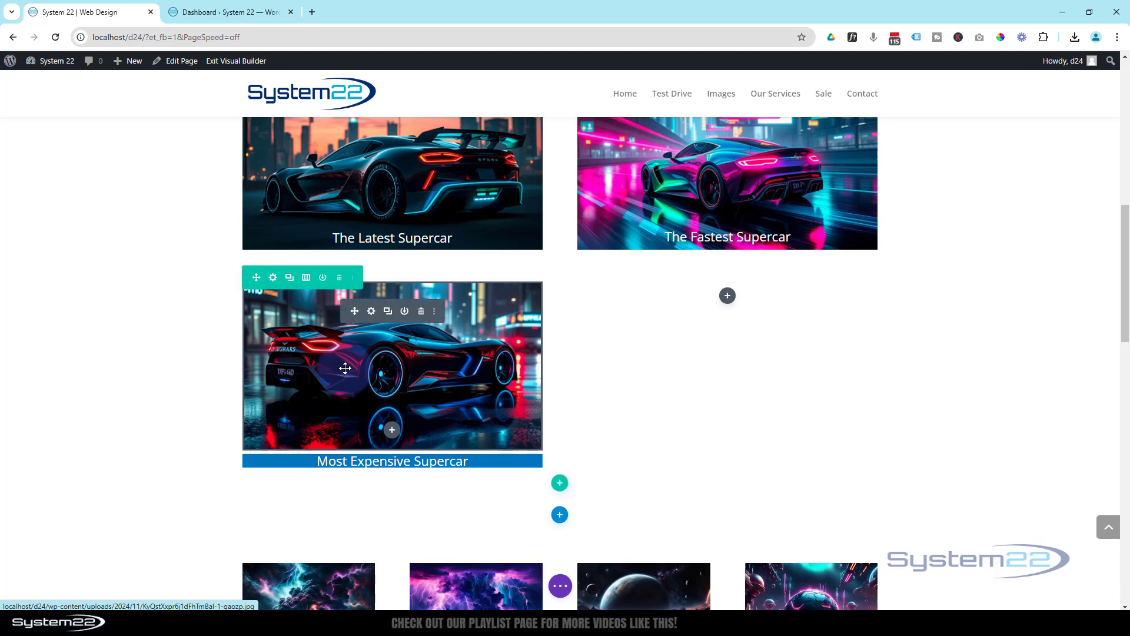
click(371, 312)
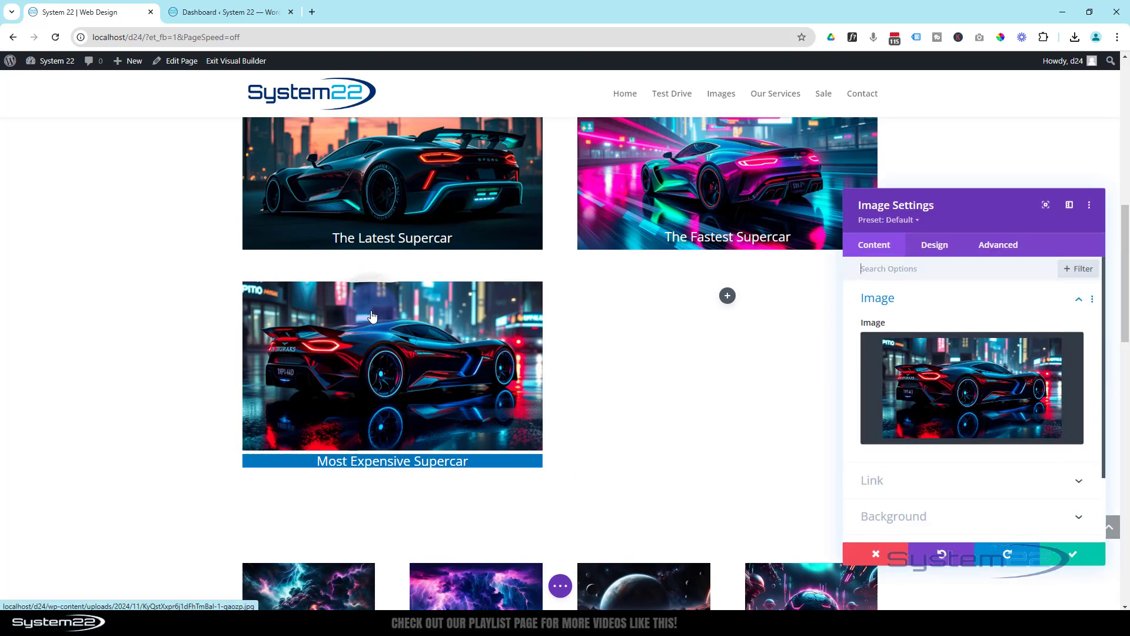
click(940, 249)
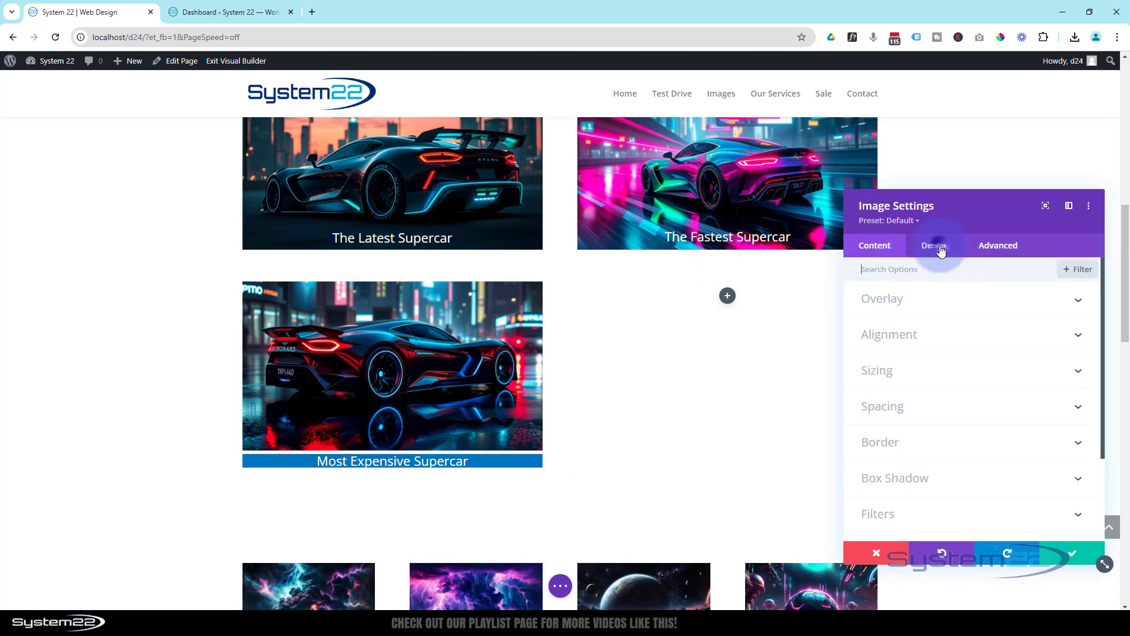
click(944, 406)
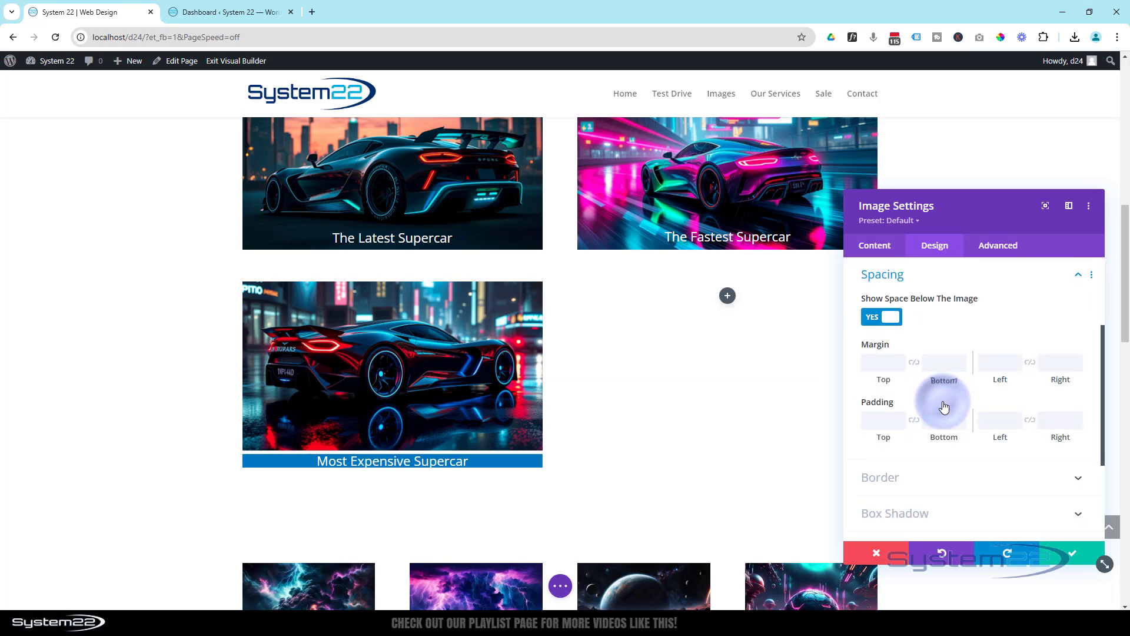
click(881, 320)
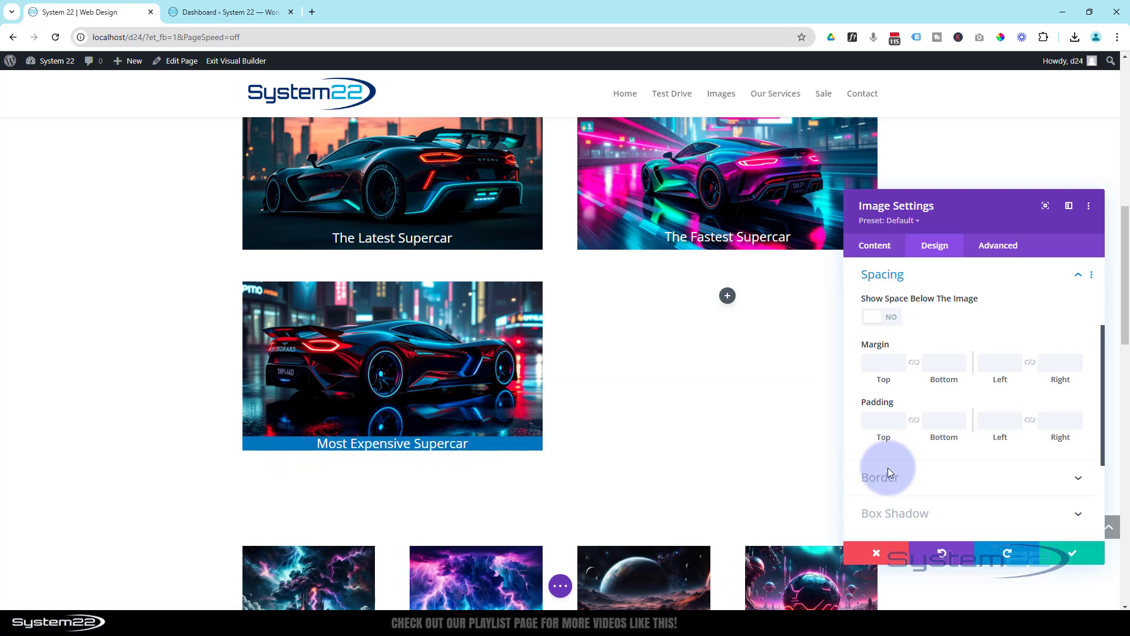
click(1072, 554)
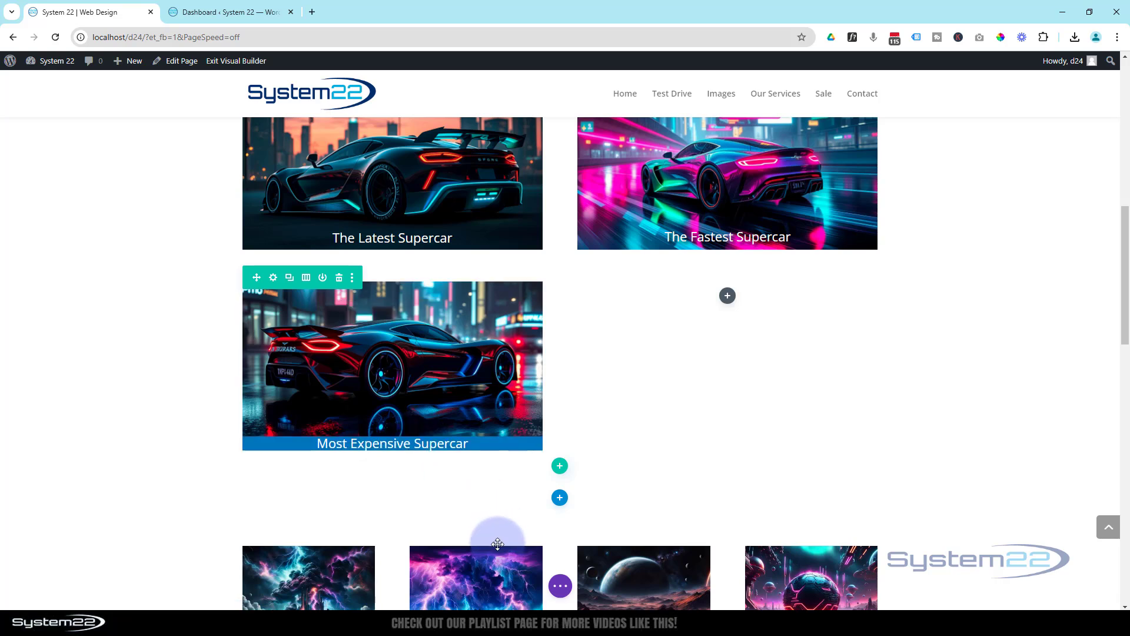
- Open the settings of the Text module under the new image from the wireframe view, and return to the desktop view
click(561, 587)
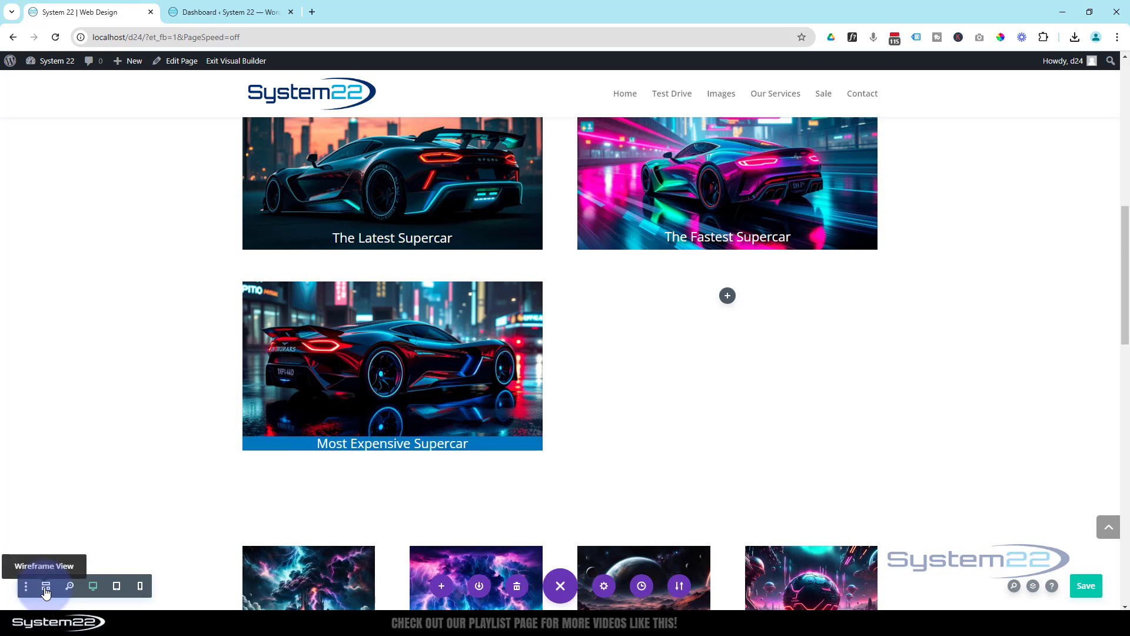
click(46, 588)
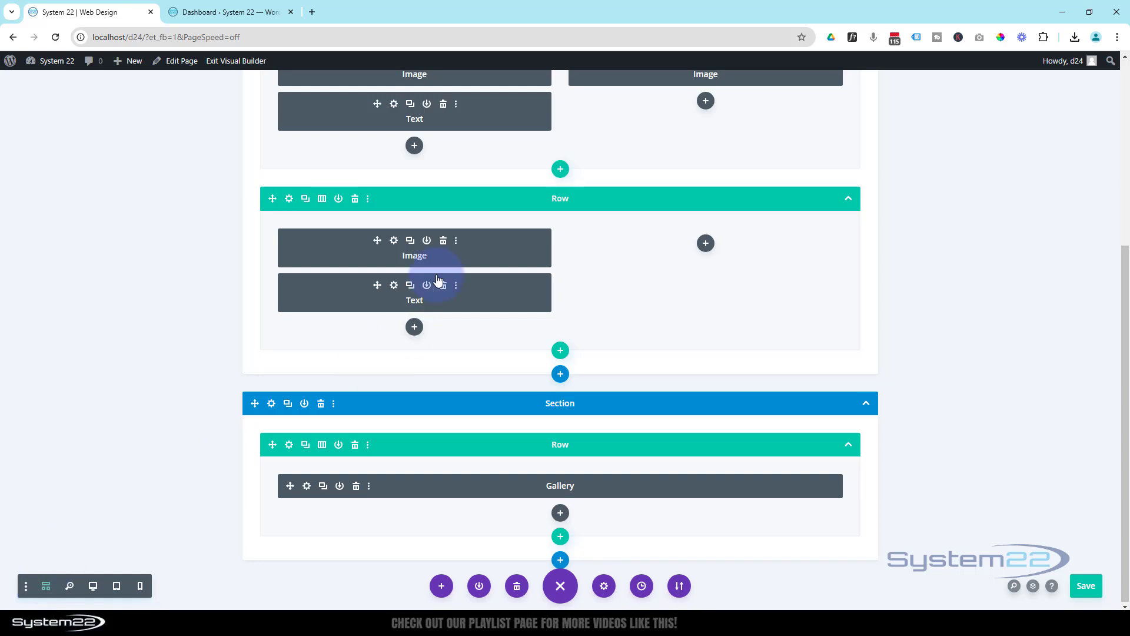
click(394, 286)
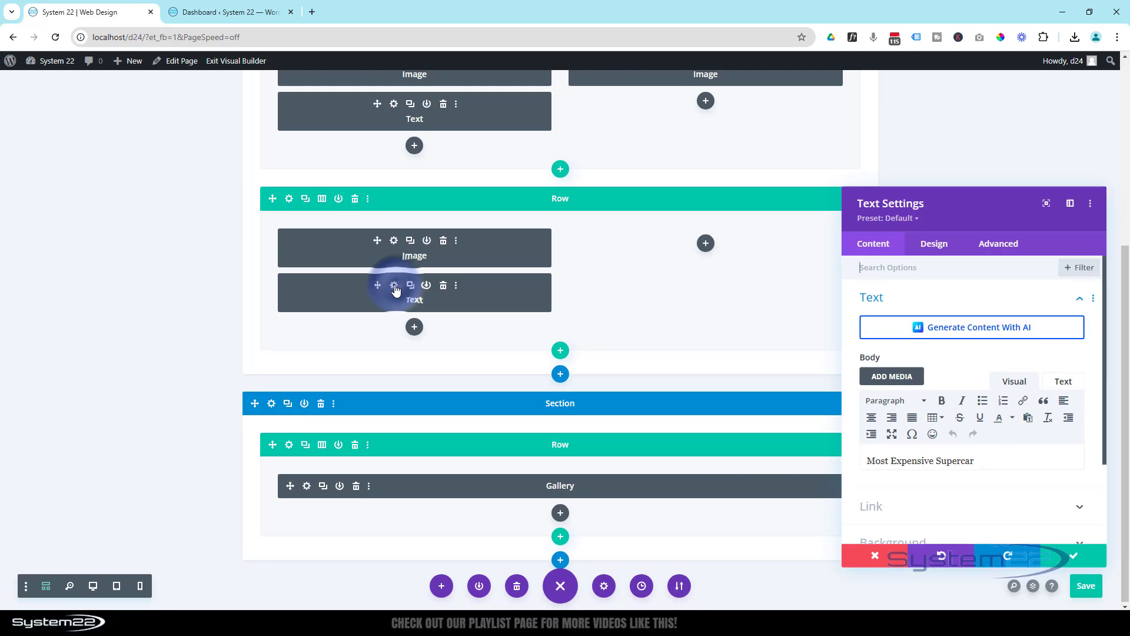
click(93, 586)
scroll(177, 355, down, 4)
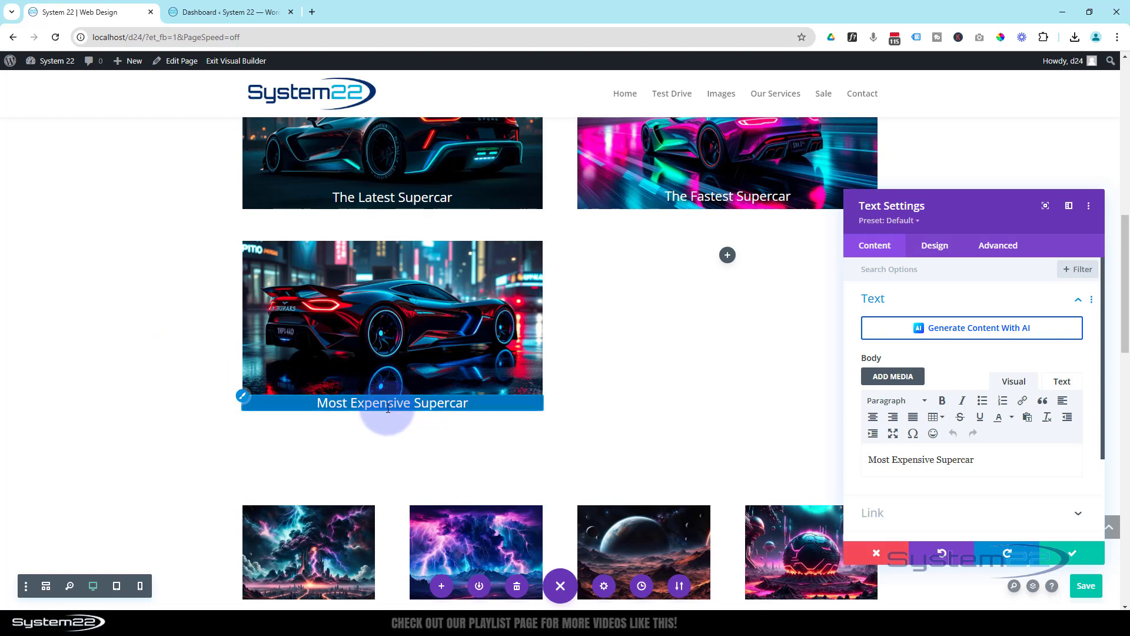
- Move the text settings panel beside the new image and remove the caption's background colour
drag(388, 407, 893, 284)
drag(952, 207, 714, 140)
click(630, 196)
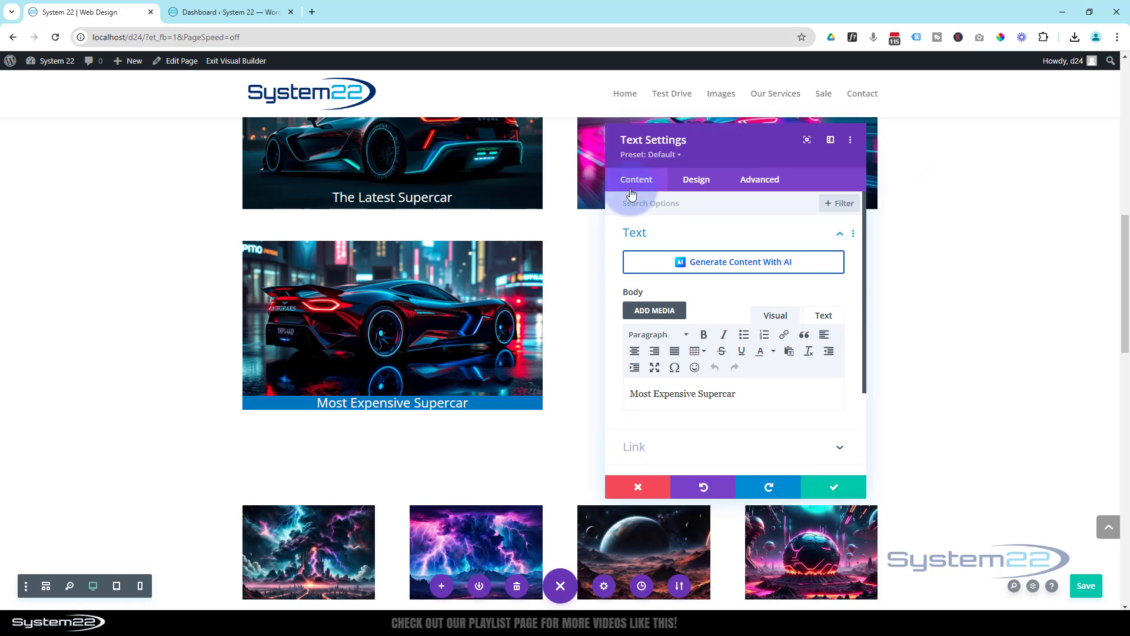
scroll(697, 347, down, 3)
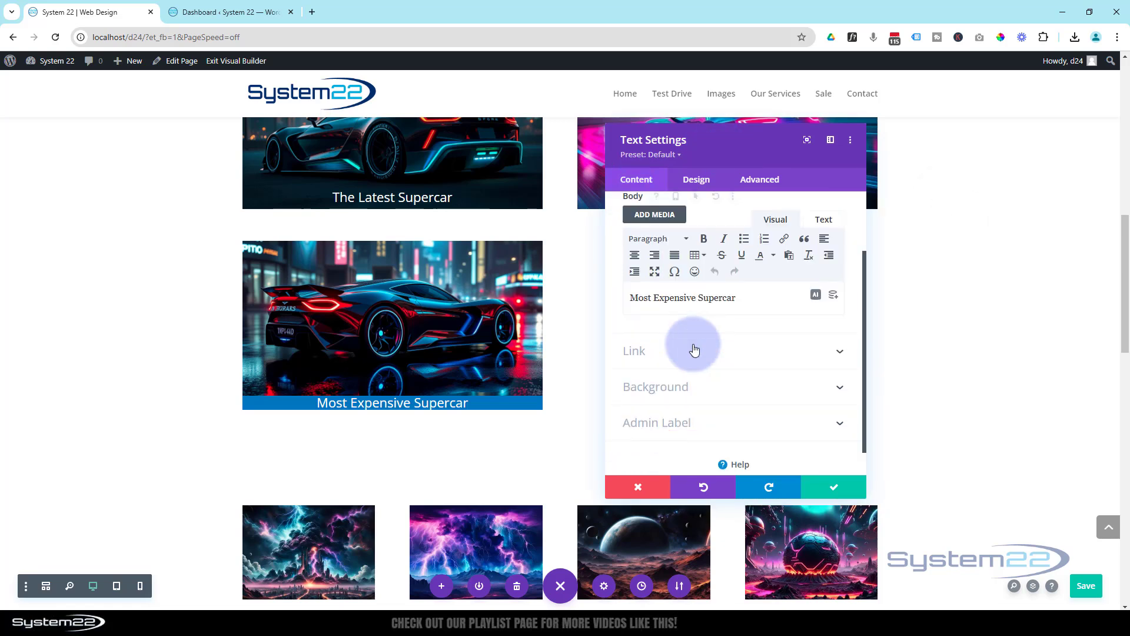
click(717, 373)
click(812, 299)
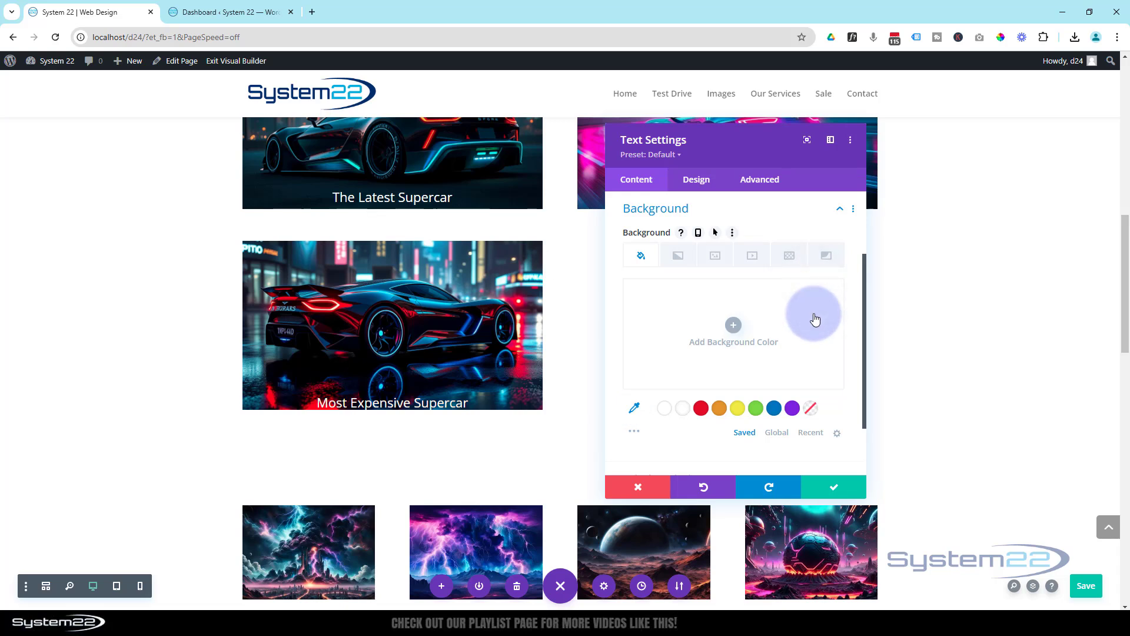
- Set the vertical offset of the "Most Expensive Supercar" caption to 10px in its position settings and save the text settings
click(765, 181)
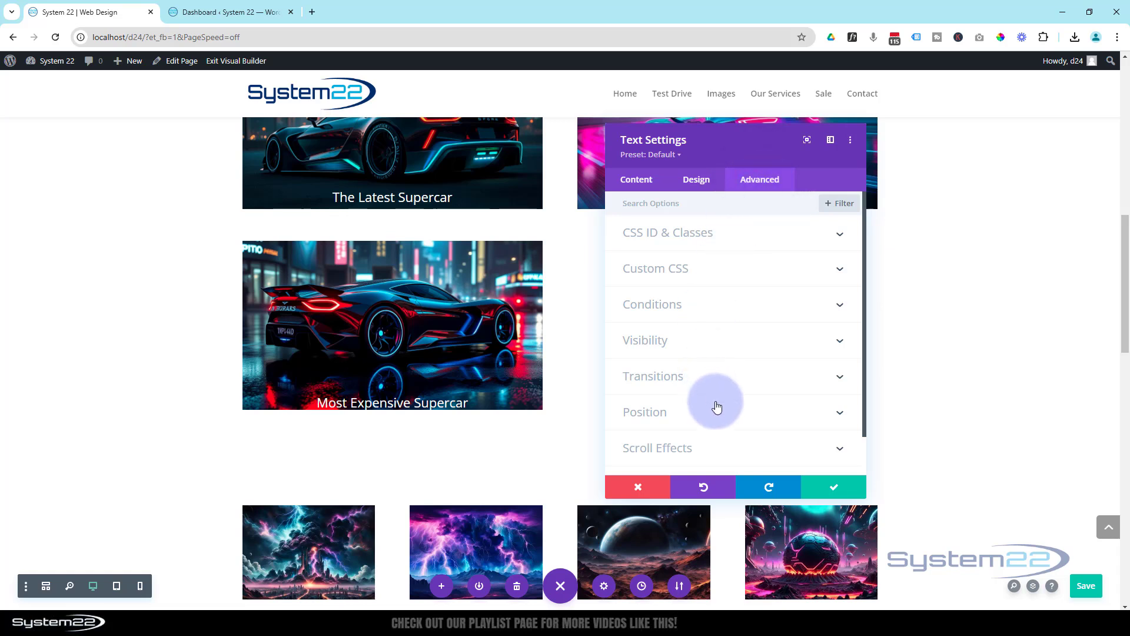
click(719, 413)
scroll(717, 416, down, 3)
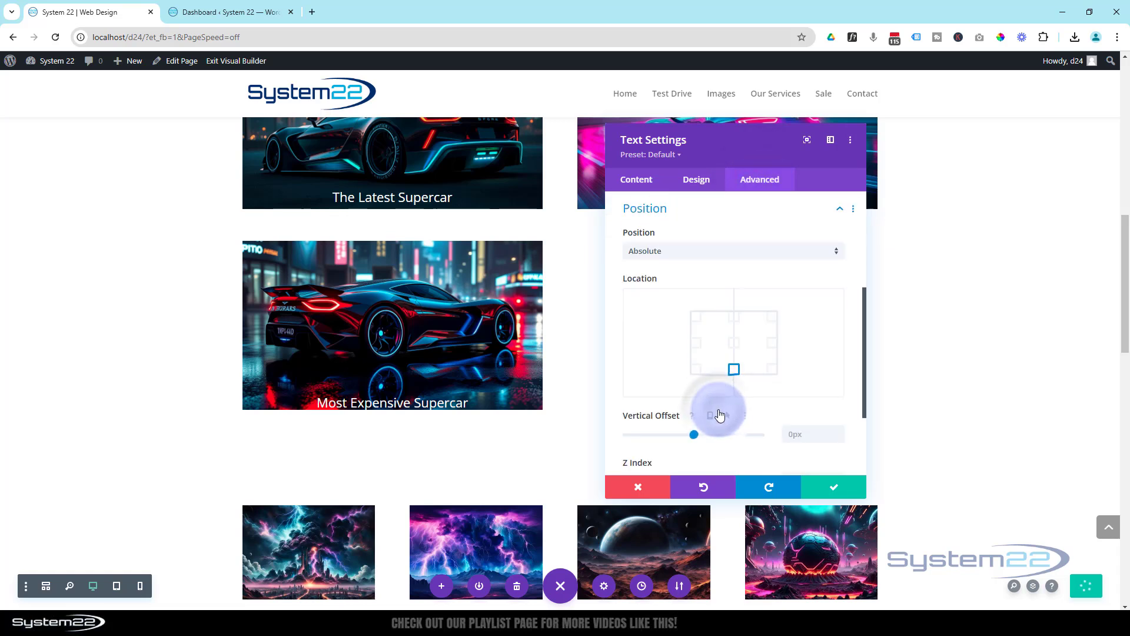
scroll(743, 389, down, 2)
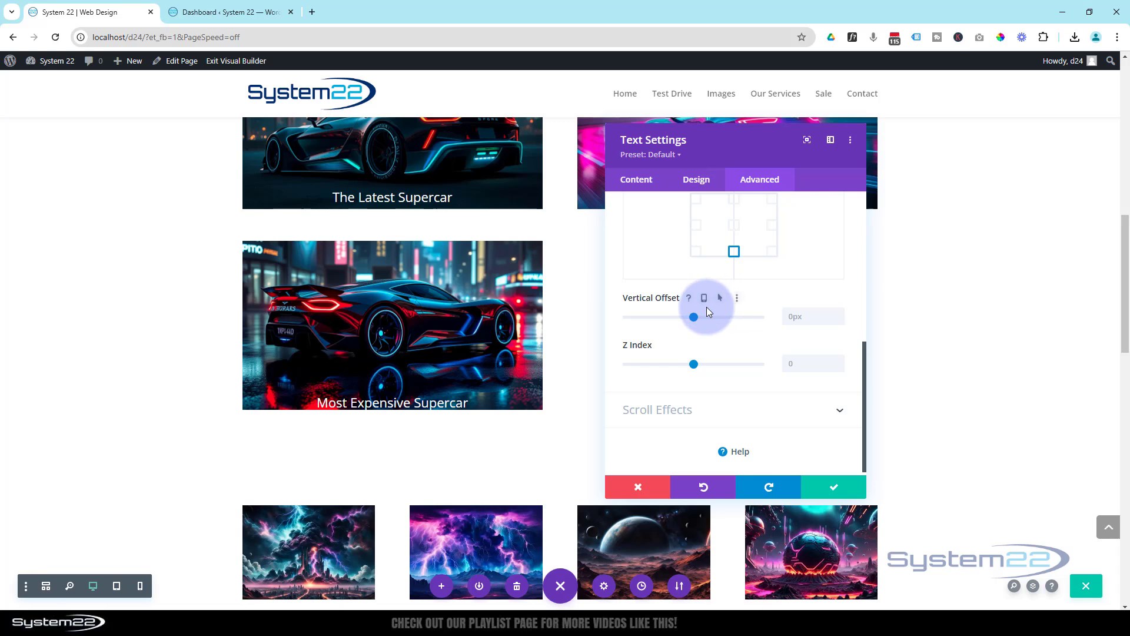
click(836, 317)
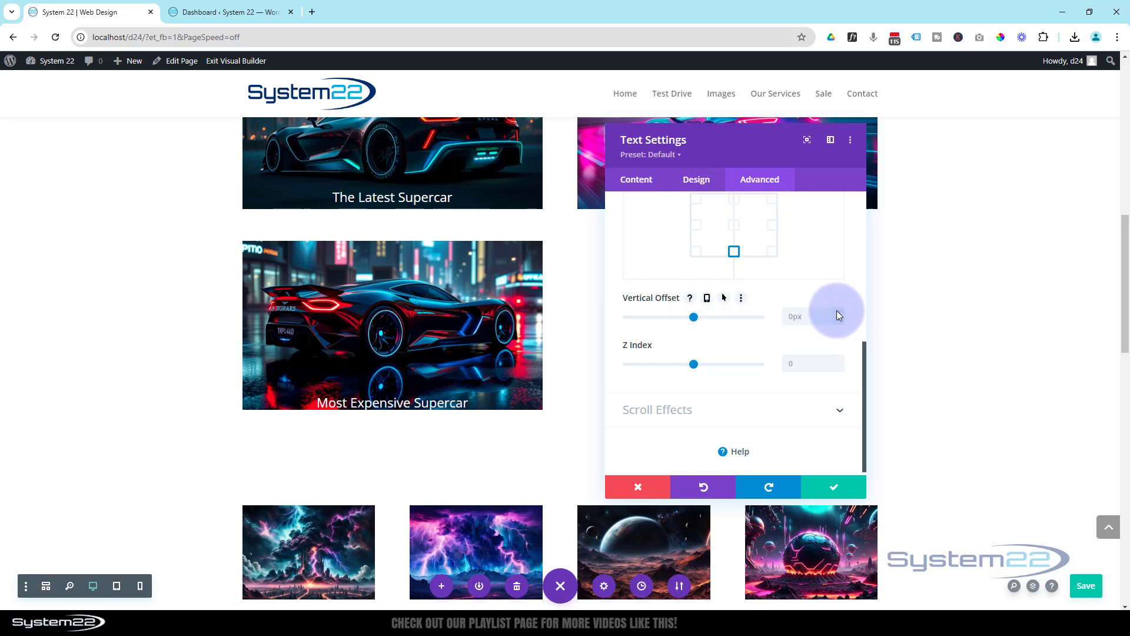
click(837, 313)
click(837, 313)
click(837, 313)
click(837, 313)
click(837, 314)
click(838, 316)
click(838, 315)
click(838, 316)
click(839, 316)
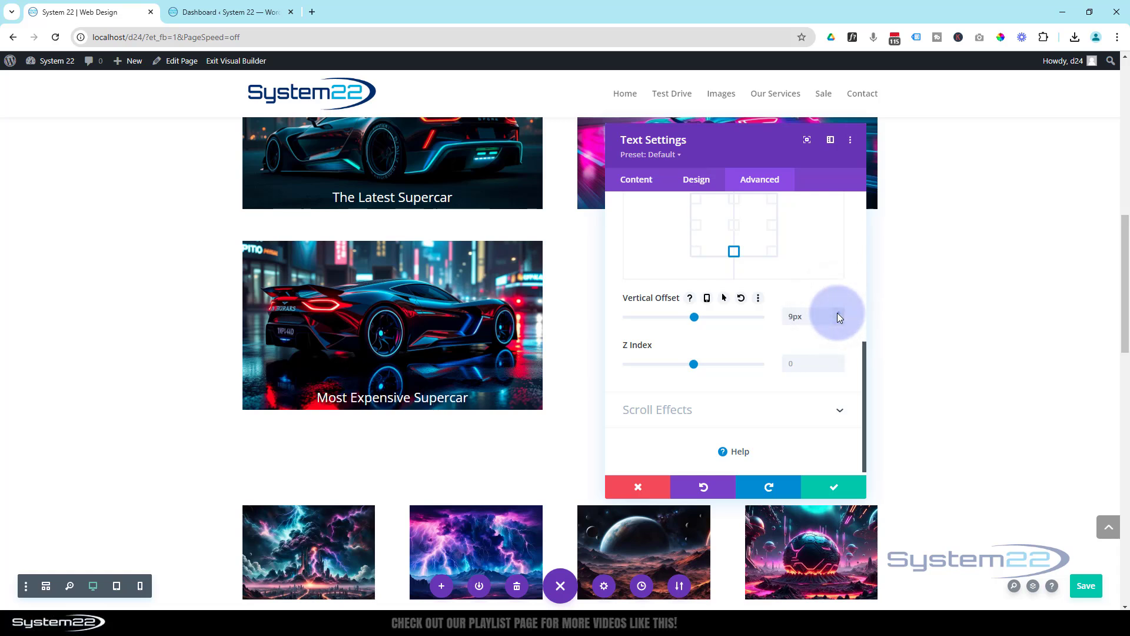
click(839, 316)
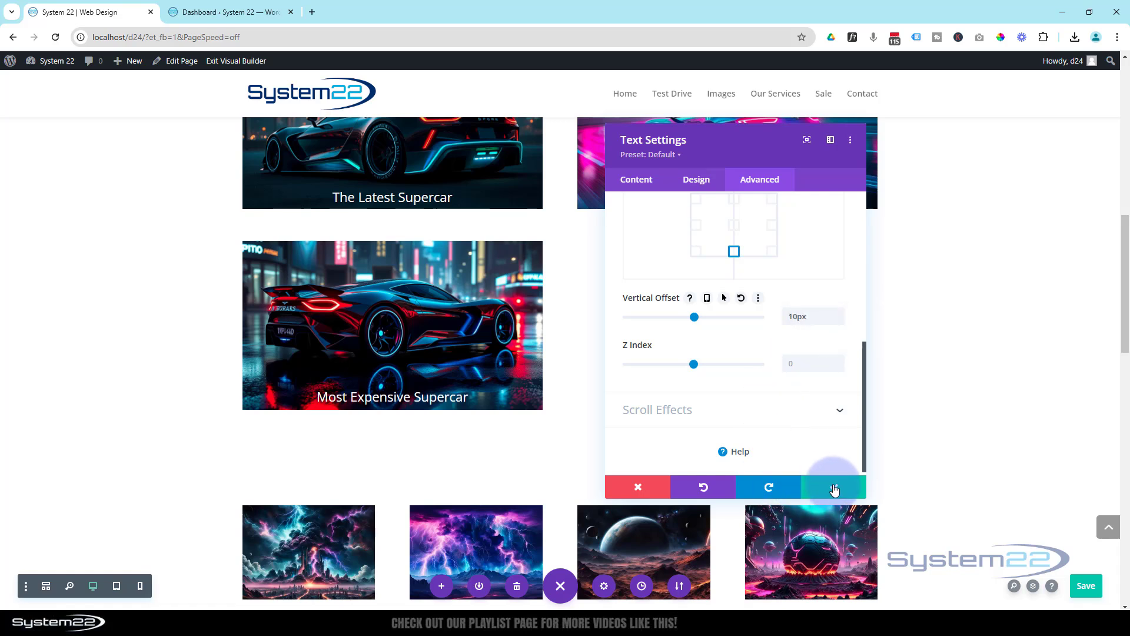
click(835, 489)
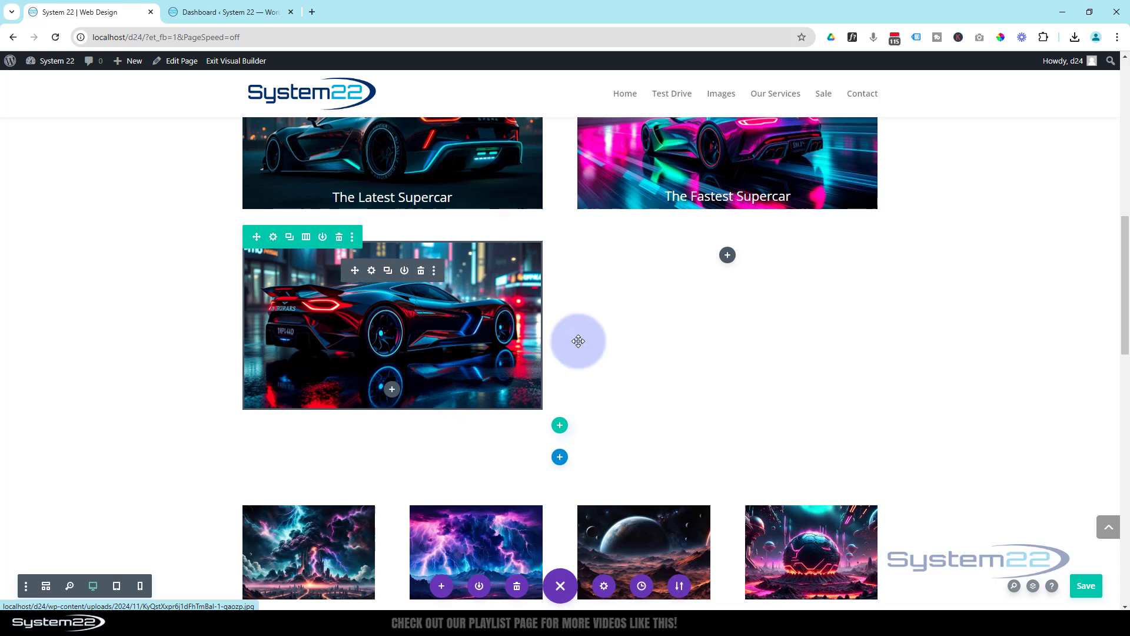
- Save the page and exit the Visual Builder to the live page
click(765, 346)
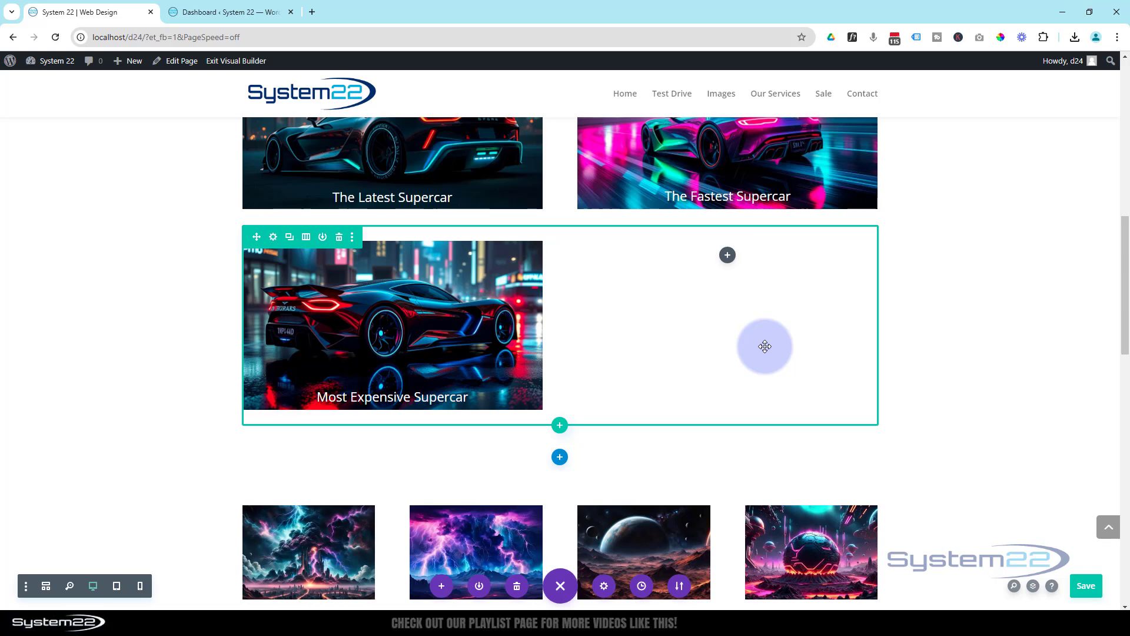
click(1086, 586)
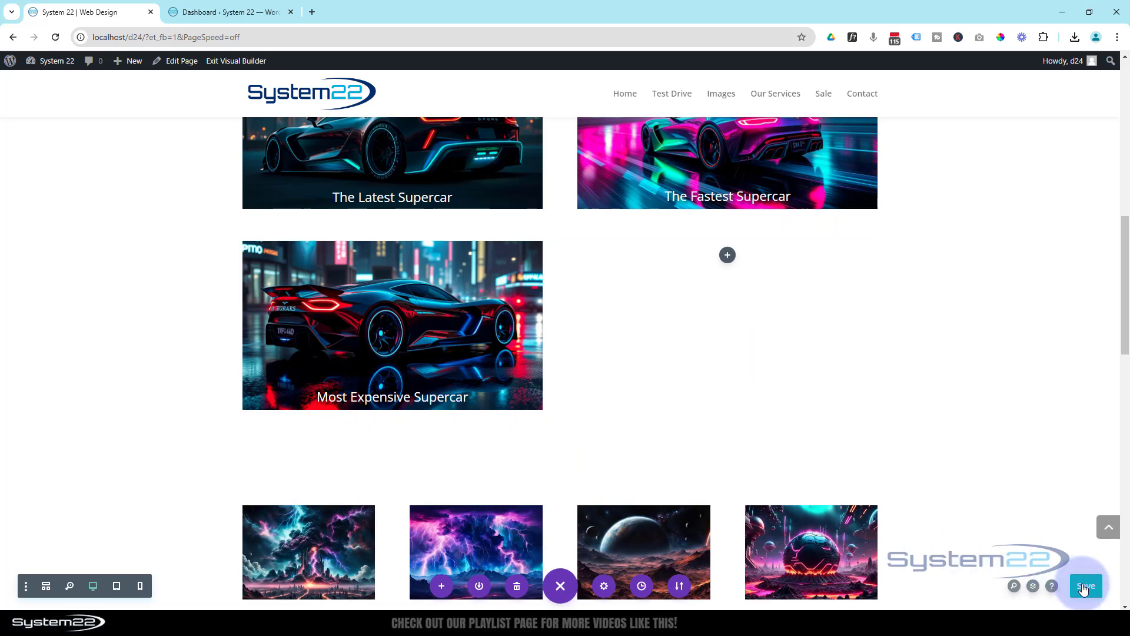
click(248, 61)
- Check the "Most Expensive Supercar" image and caption on the live page, opening and closing its lightbox
scroll(274, 222, down, 7)
scroll(123, 384, down, 2)
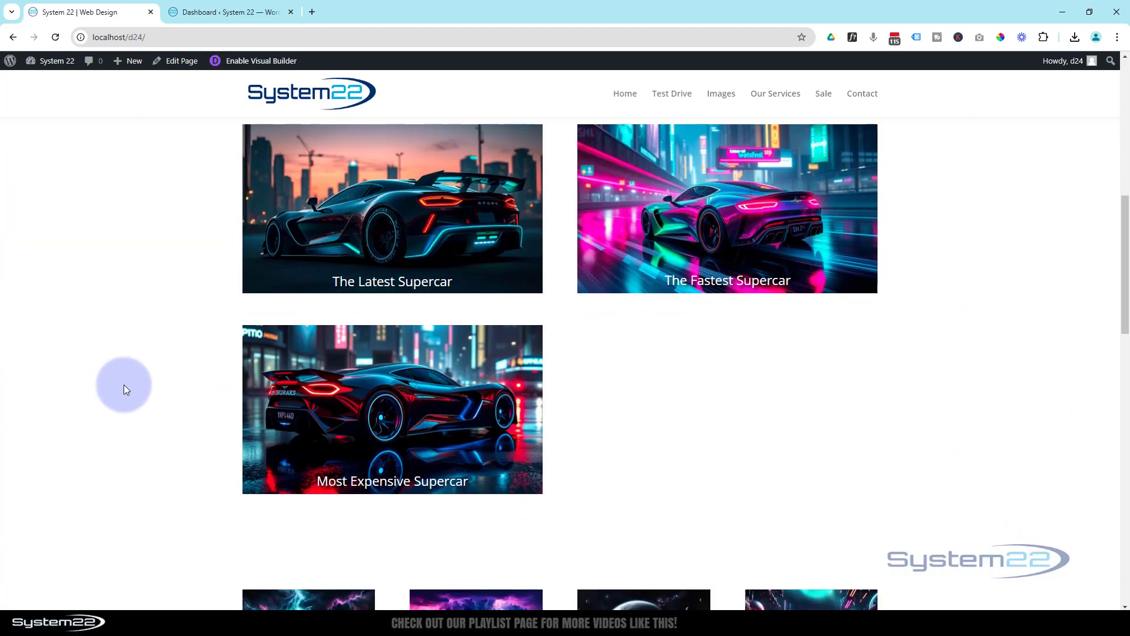
click(444, 377)
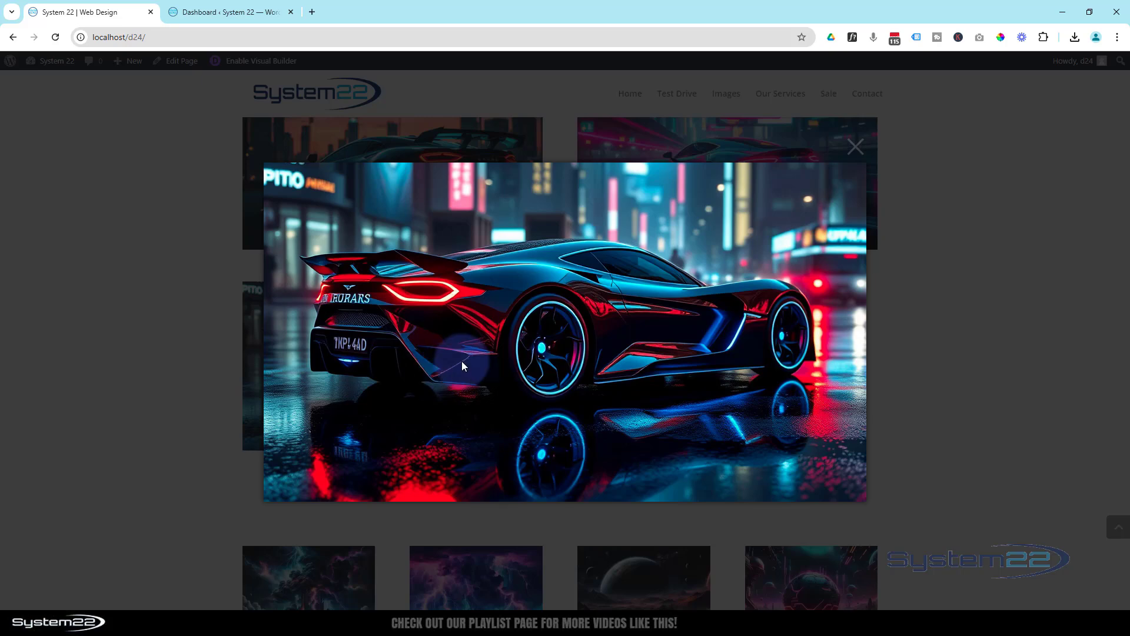
click(855, 148)
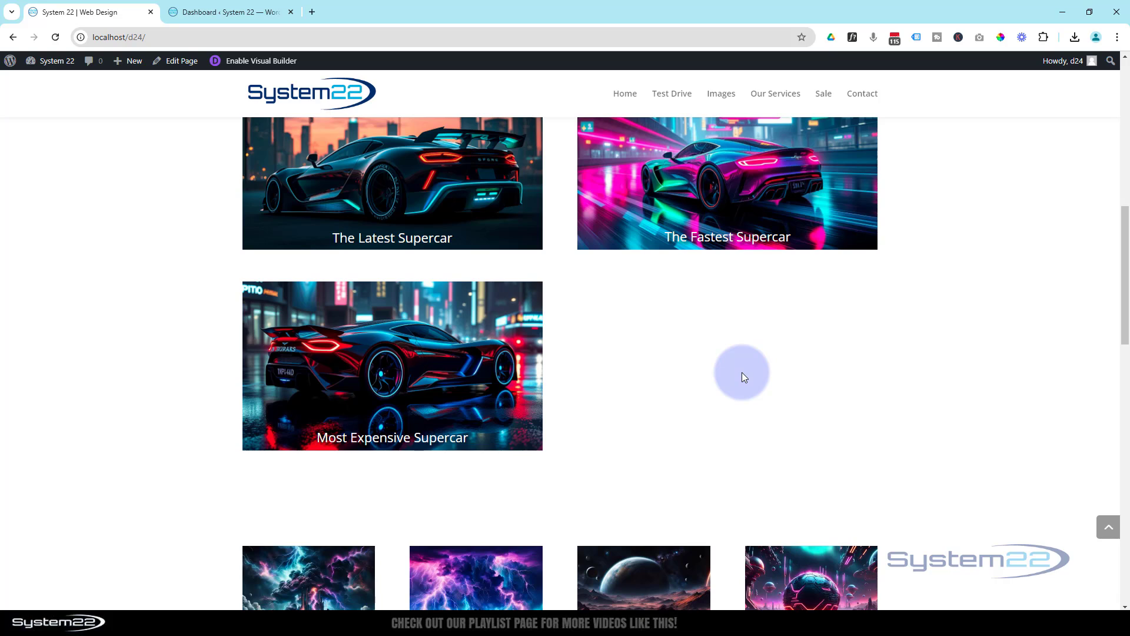
scroll(745, 386, up, 1)
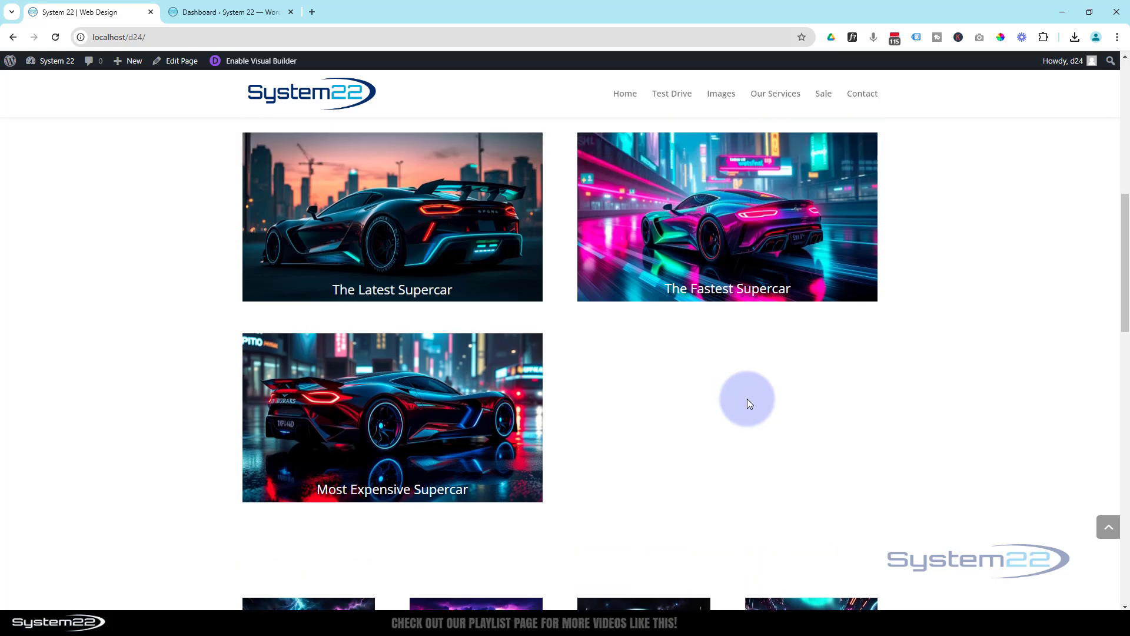
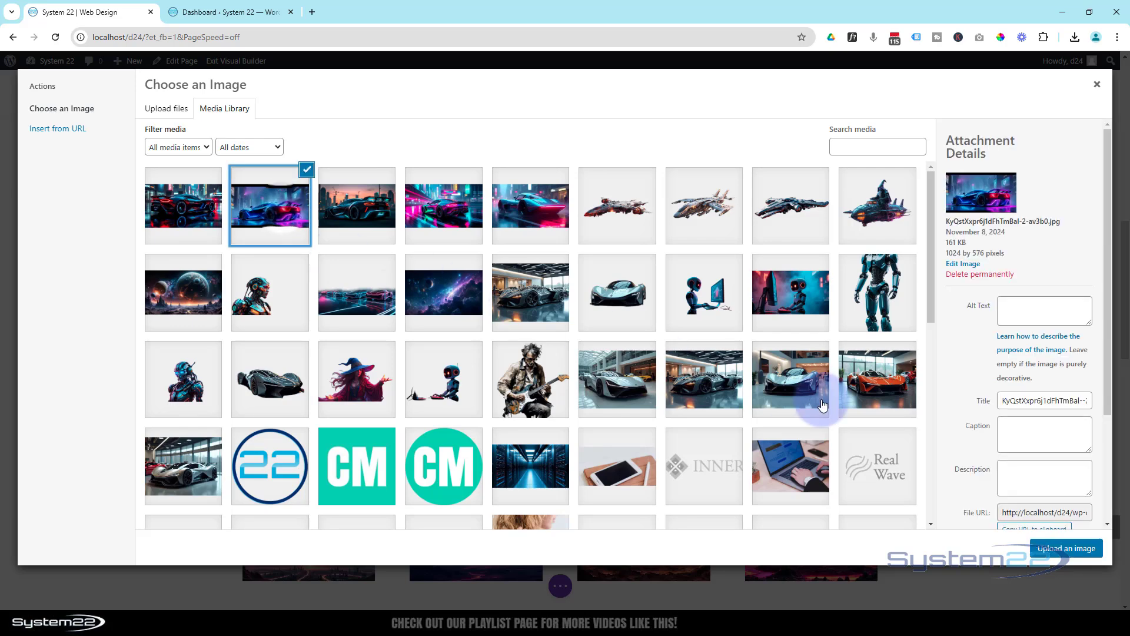
- Insert the selected supercar picture in the empty column and replace it with PfWPMIAGLHtoztZx90YT-1-hfdql_4x-real-esrgan-x4-plus-scaled.jpg from the media library
click(1067, 549)
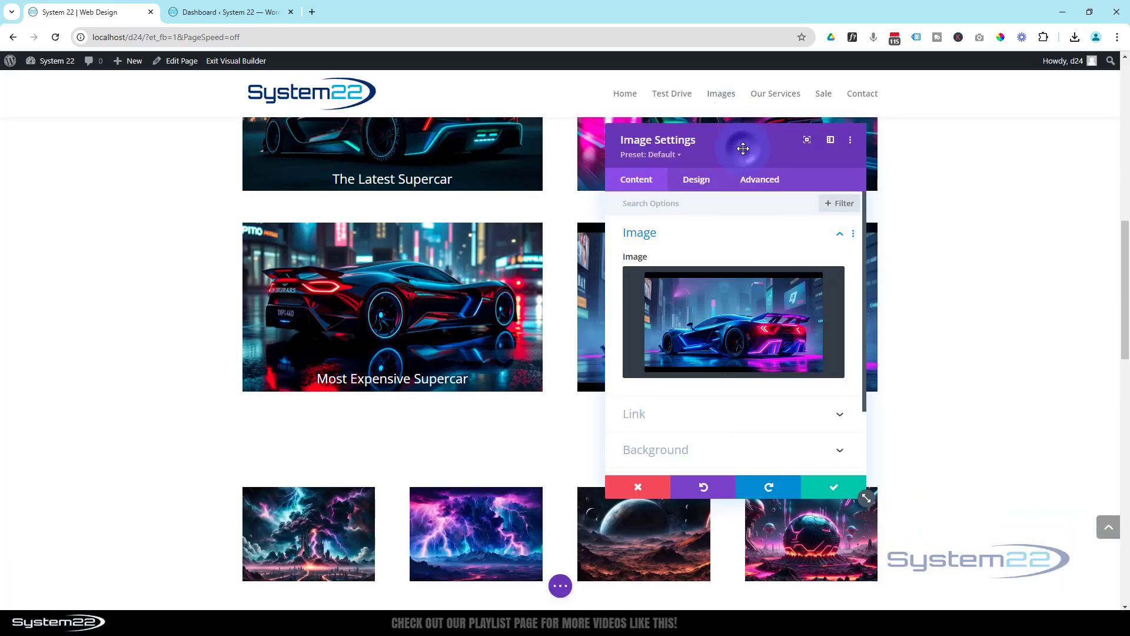
drag(743, 148, 342, 126)
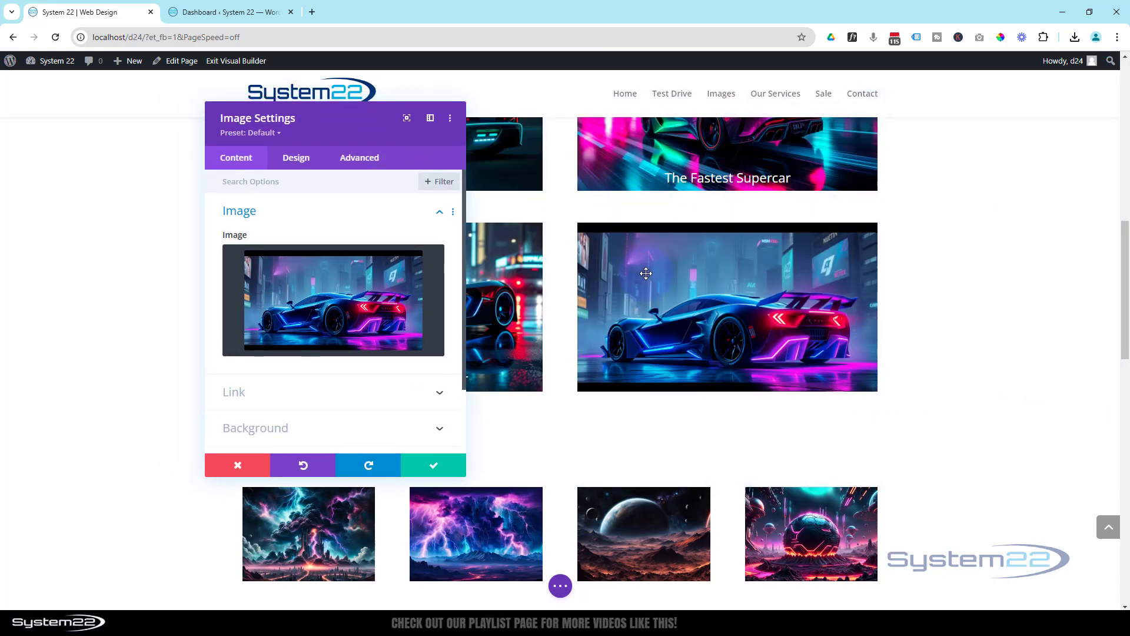
click(356, 309)
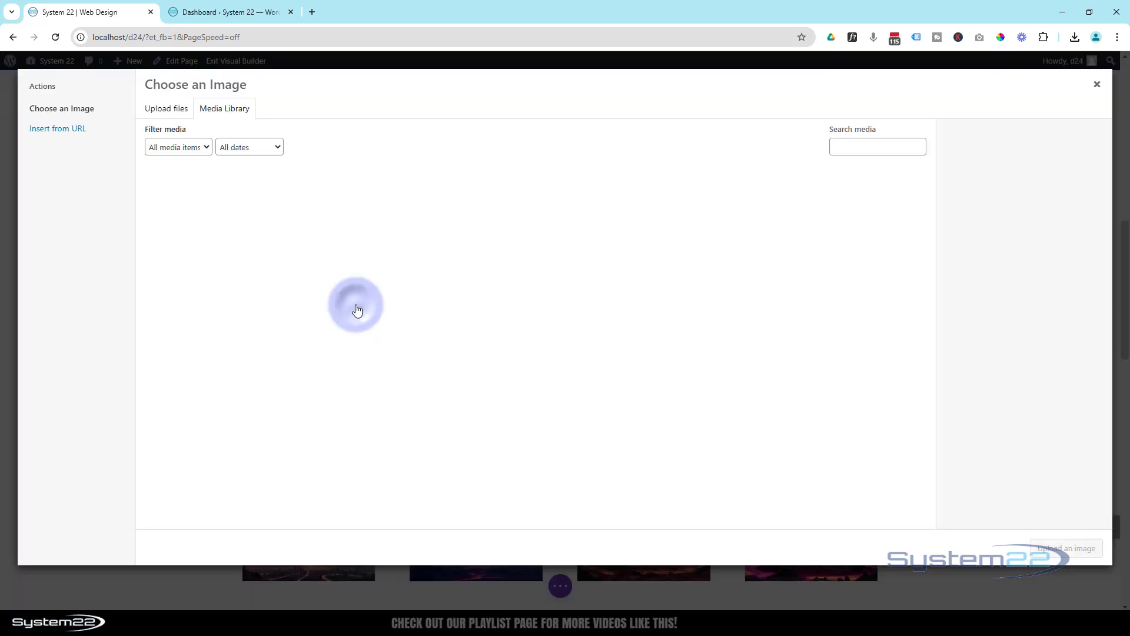
click(521, 209)
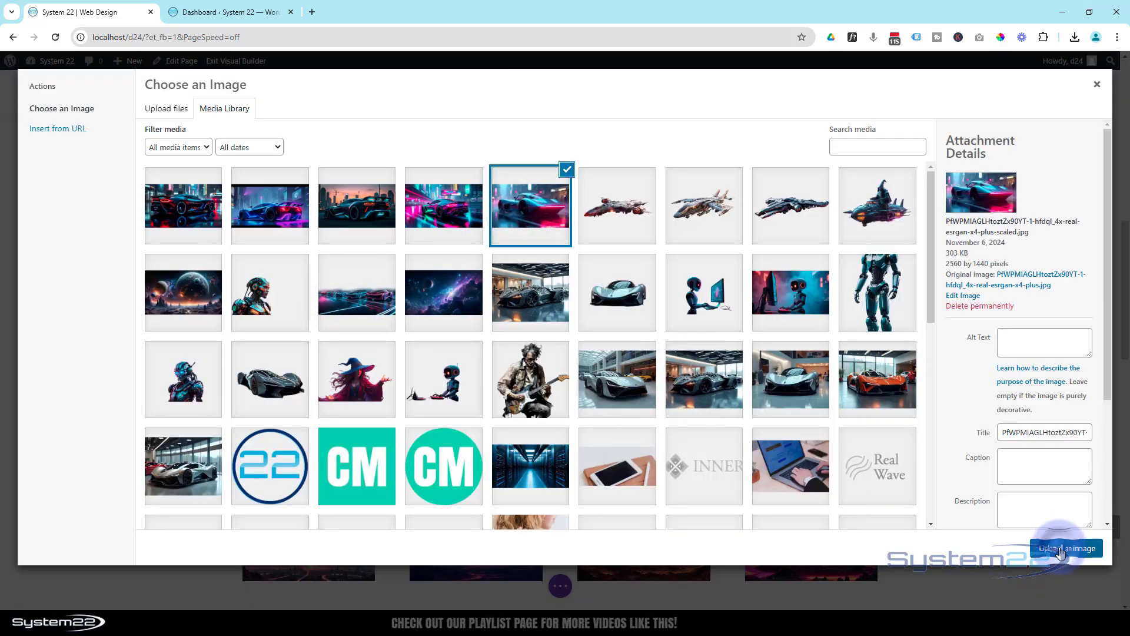
click(1063, 548)
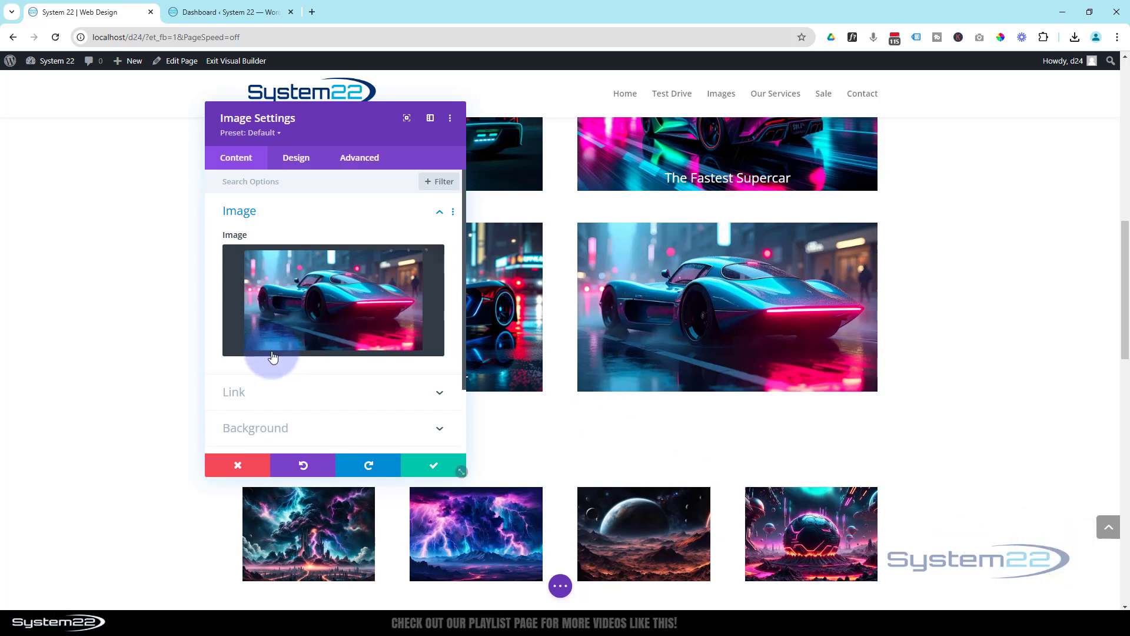
- Enable Open in Lightbox in the link settings of the second-column supercar image
scroll(244, 363, down, 1)
click(269, 333)
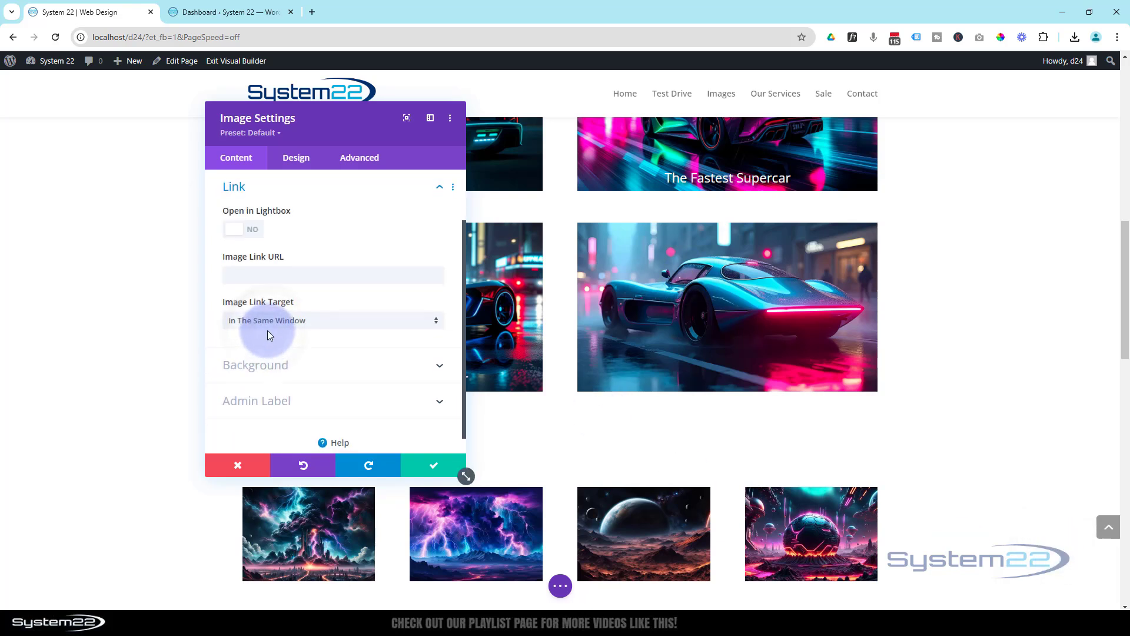
click(246, 229)
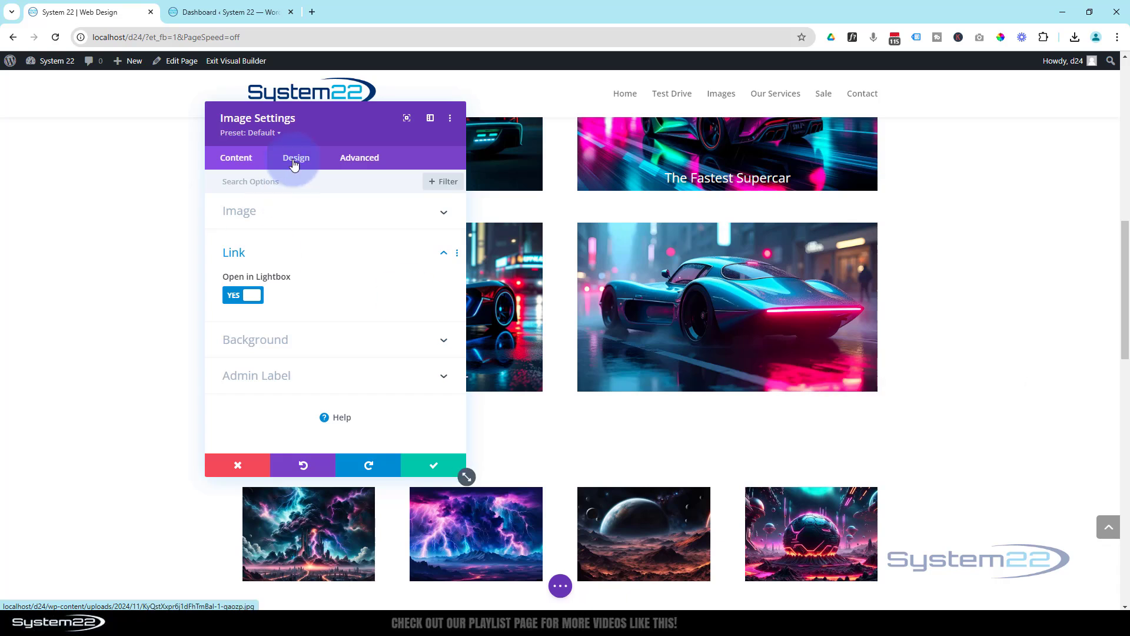
- Clear the image title text in the new image's attributes and save the image settings
click(361, 159)
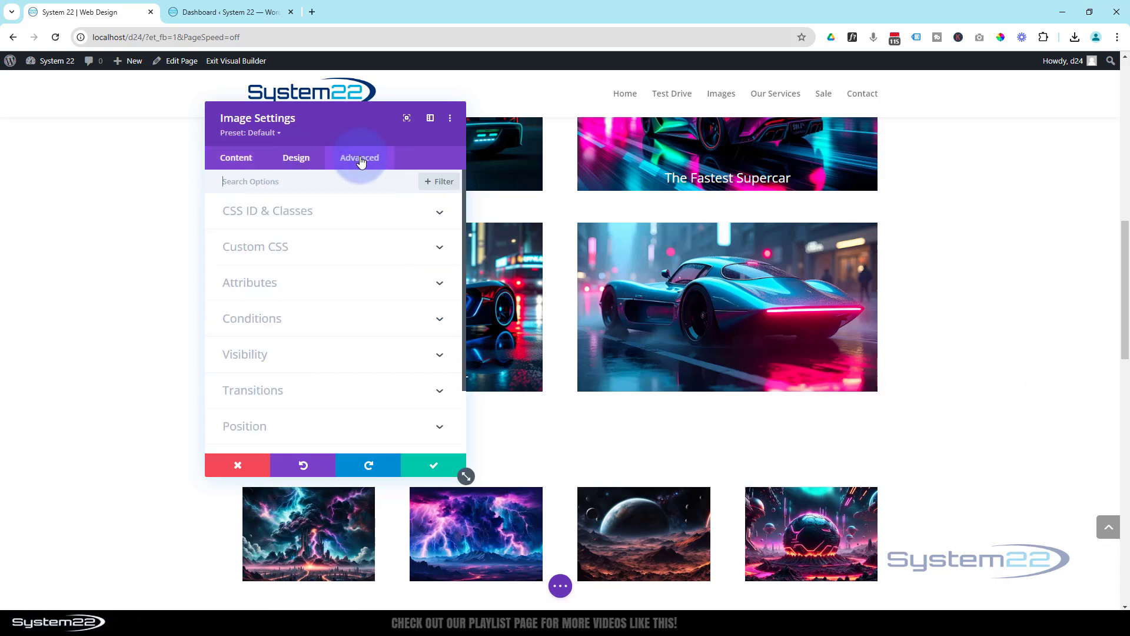
click(293, 285)
click(226, 275)
drag(227, 275, 441, 278)
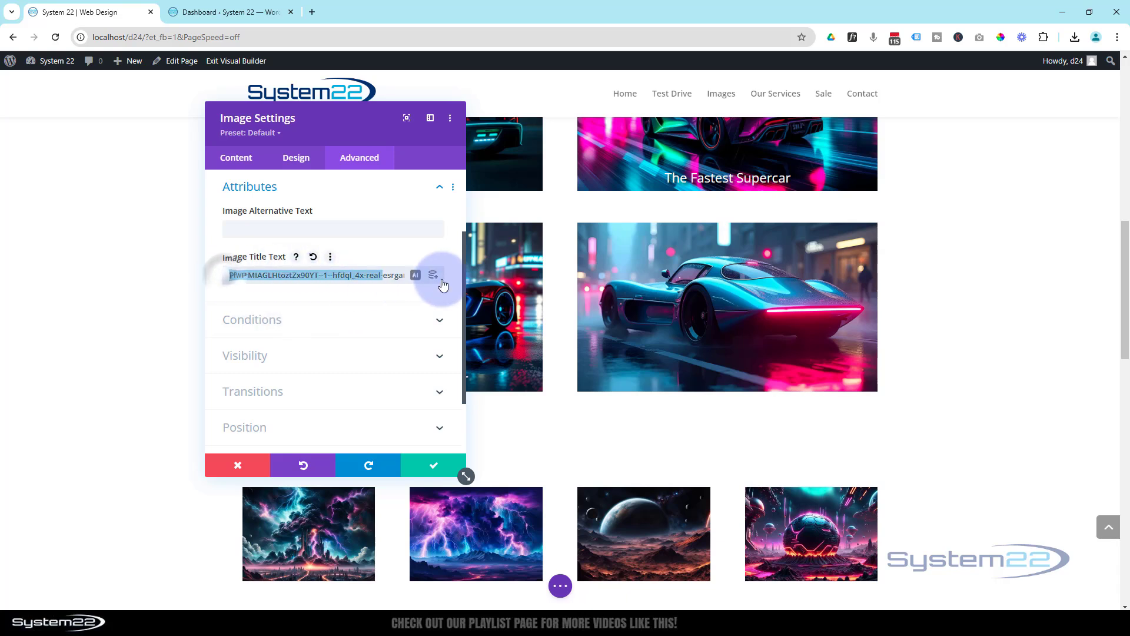
mouse_move(303, 280)
mouse_down()
mouse_move(295, 306)
mouse_move(249, 317)
mouse_up()
key(BackSpace)
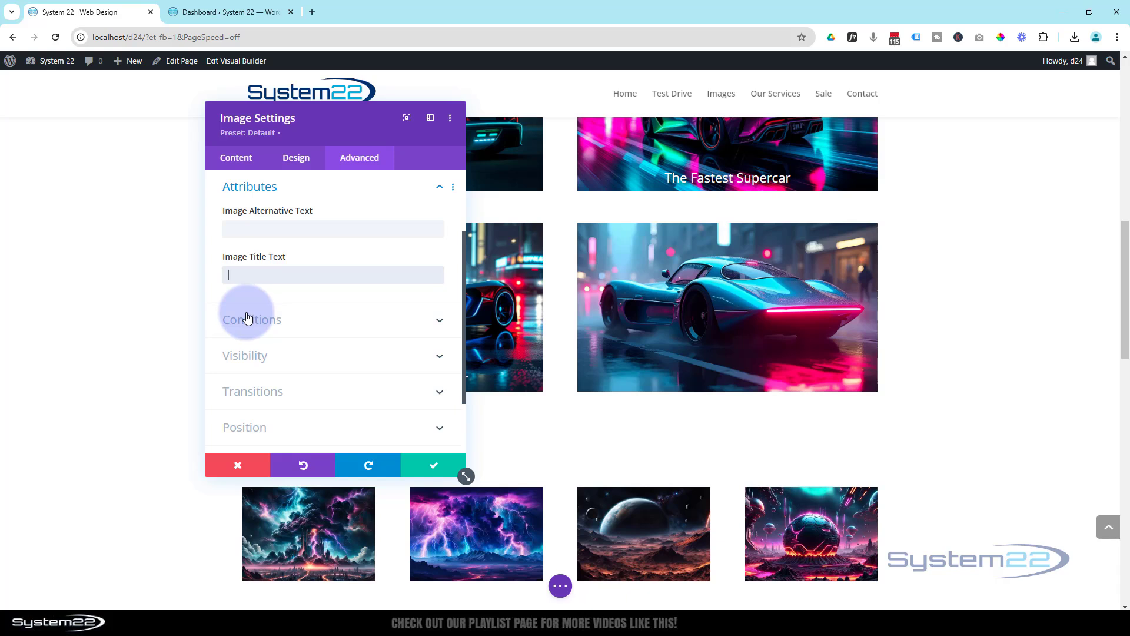
click(423, 467)
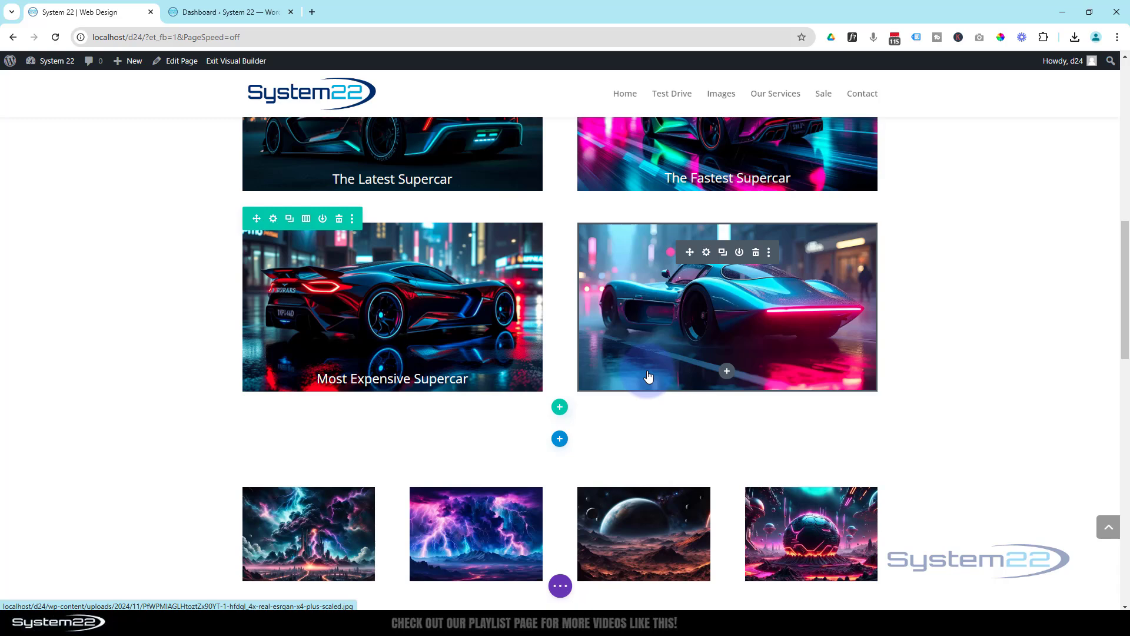
- Open the second-column supercar image's custom CSS for module elements at the After field
click(707, 253)
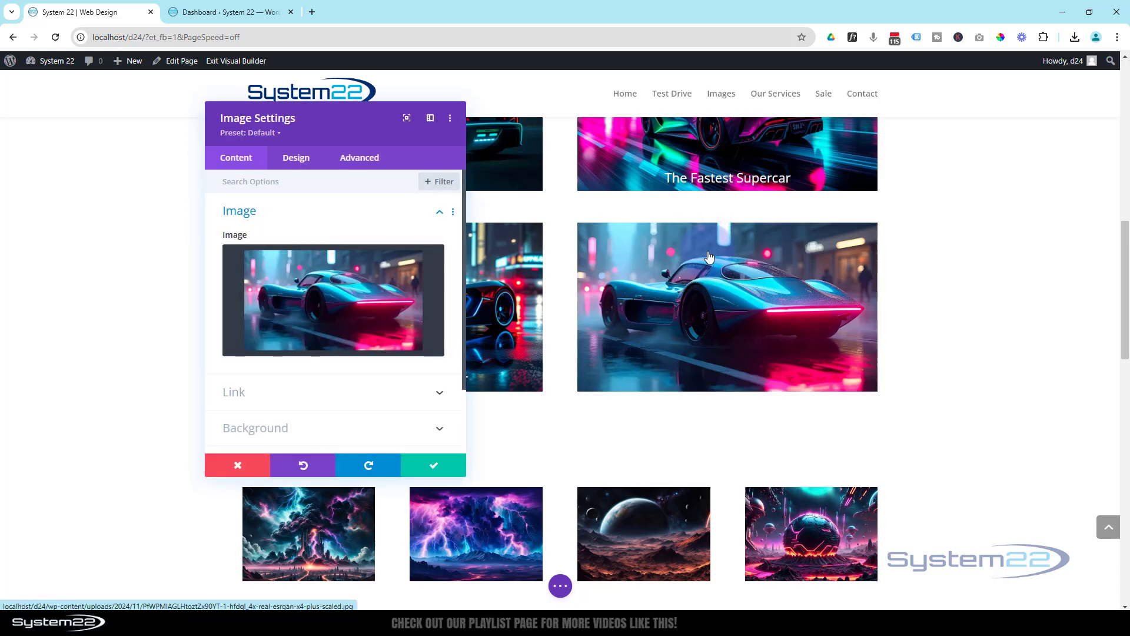
click(576, 157)
click(360, 158)
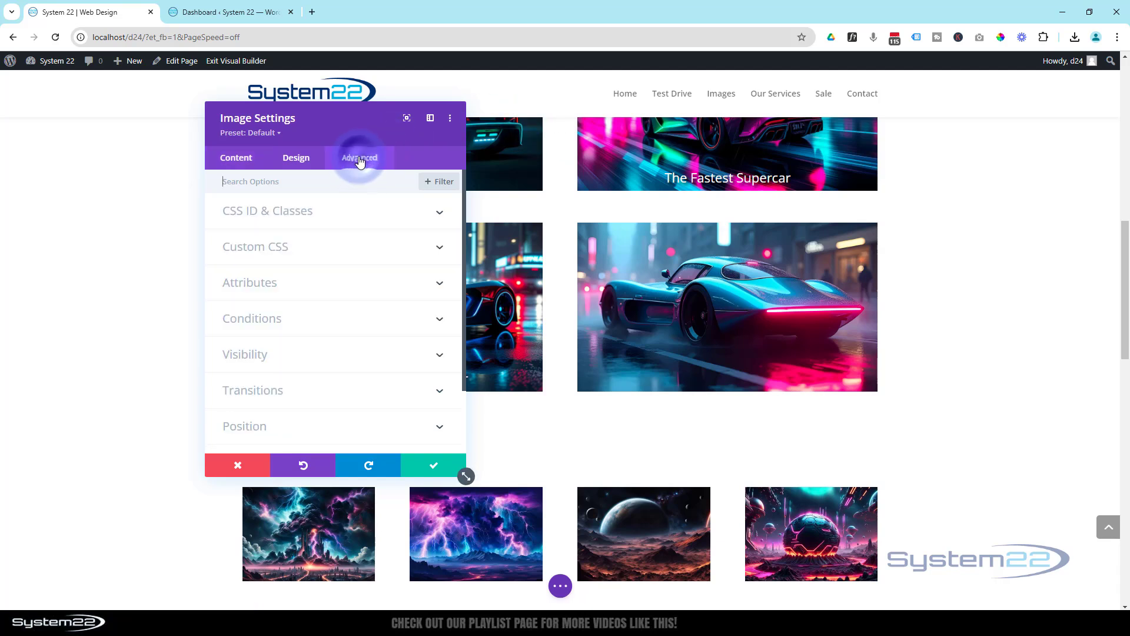
click(341, 252)
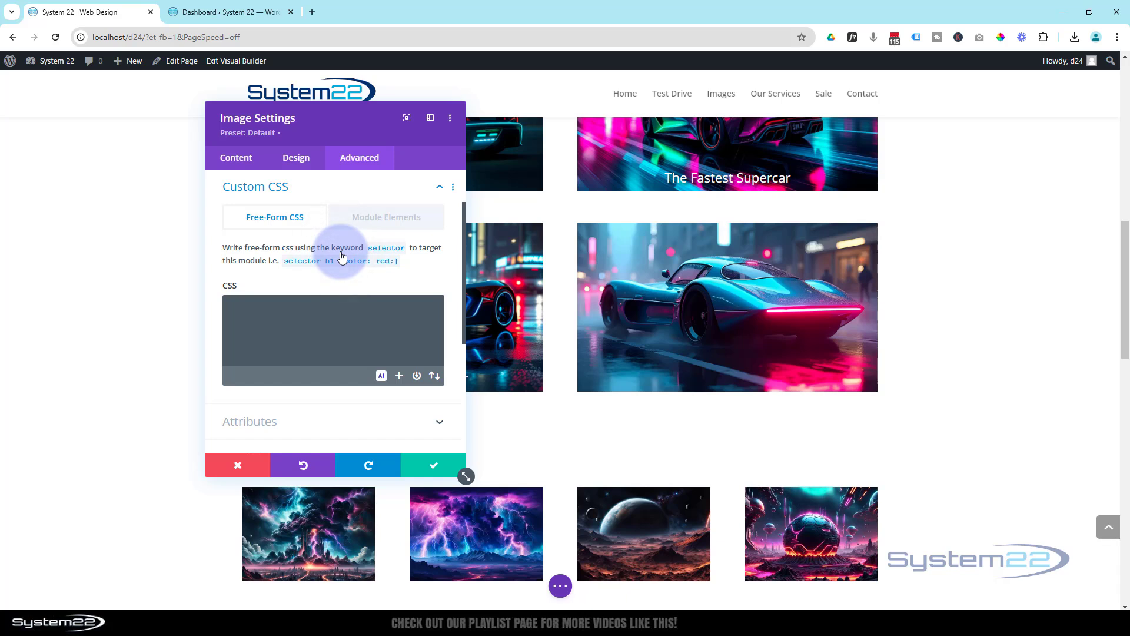
click(383, 219)
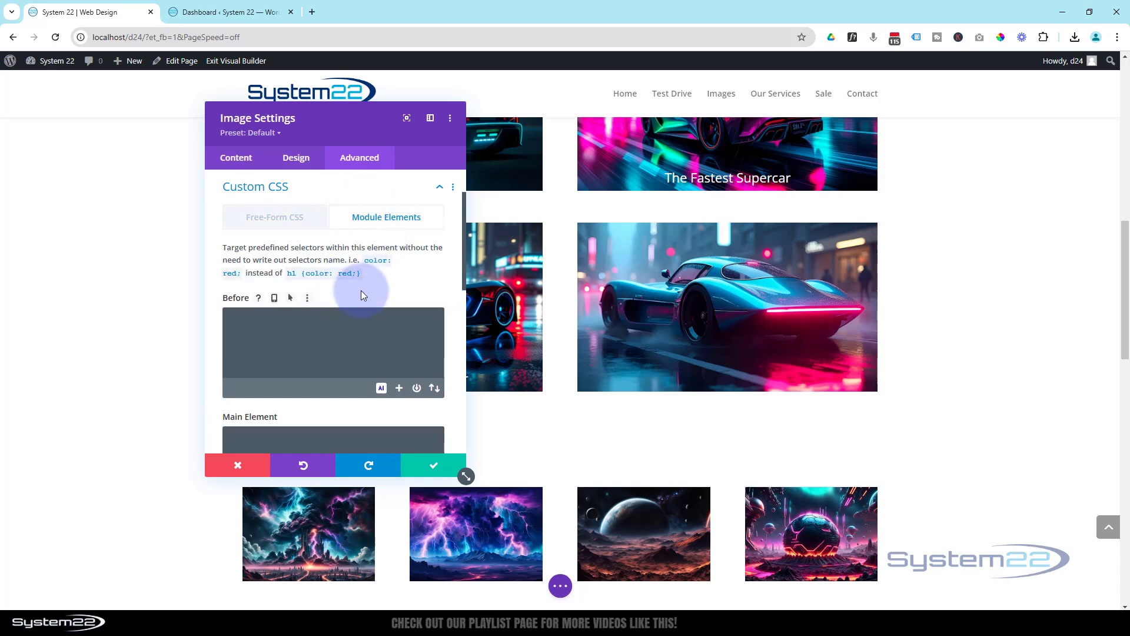
scroll(363, 288, down, 3)
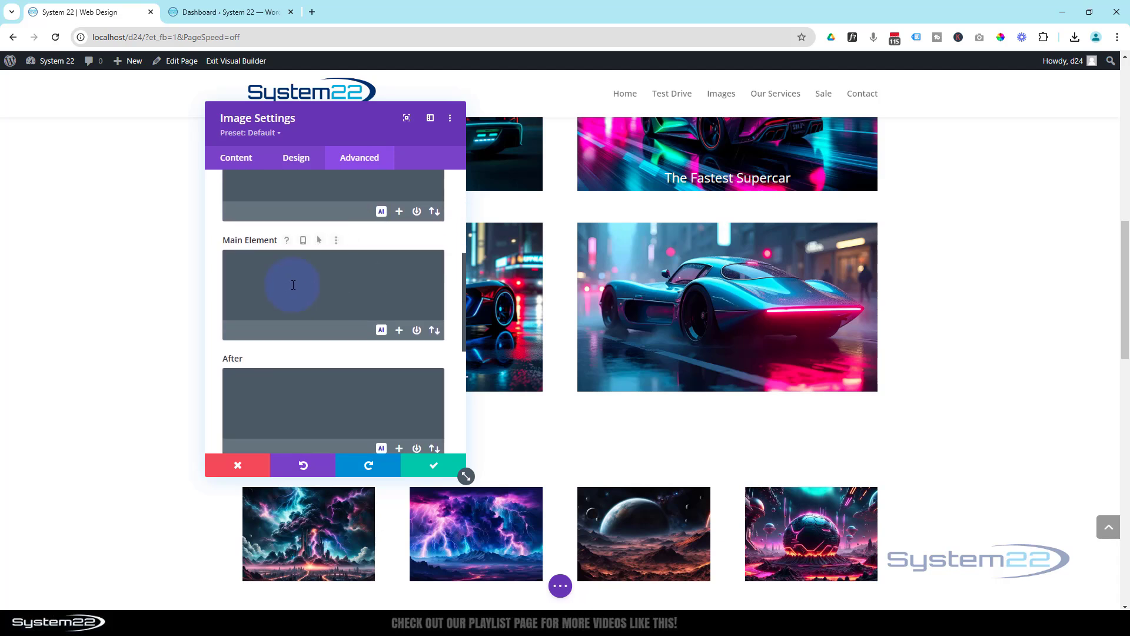
scroll(295, 282, down, 2)
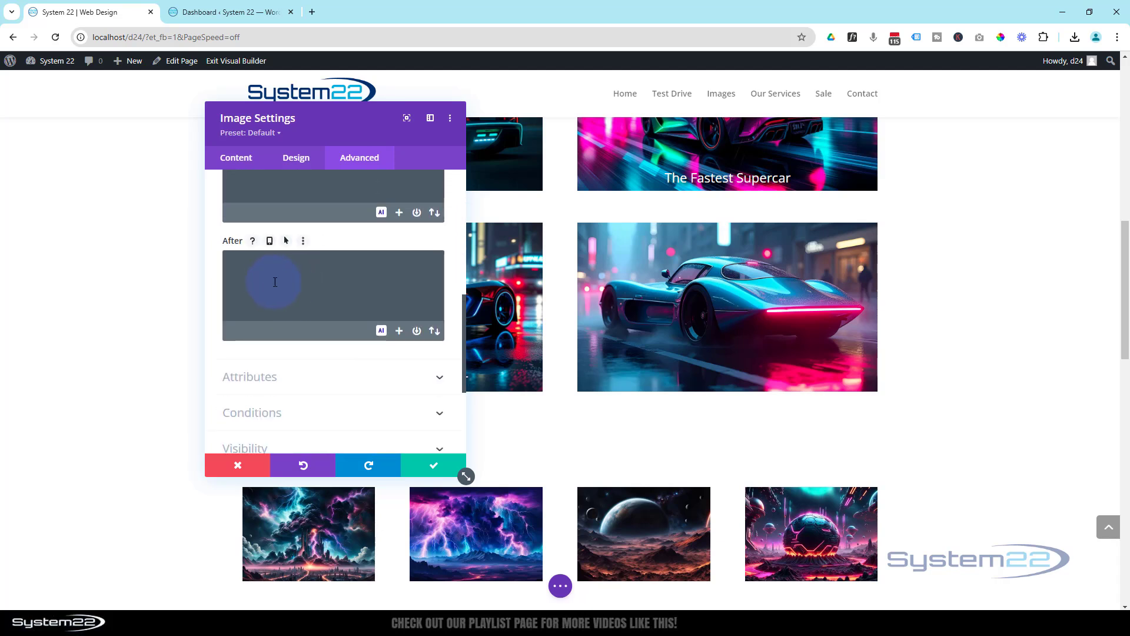
click(271, 281)
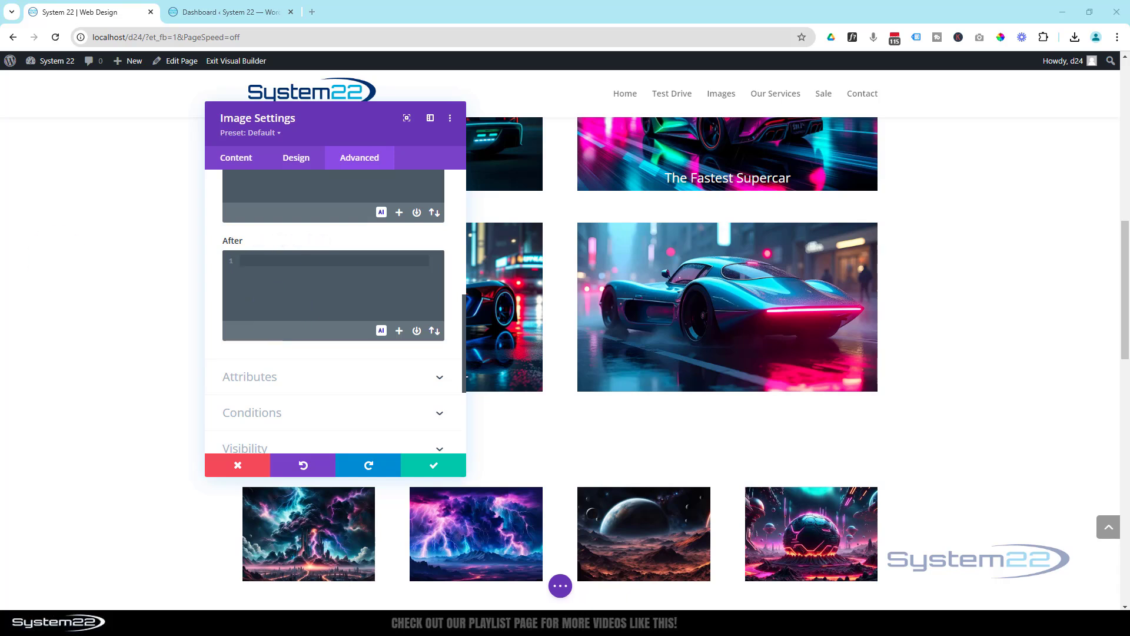
- Add the declaration content: "The Cheapest Supercar"; to the image's After CSS
click(162, 258)
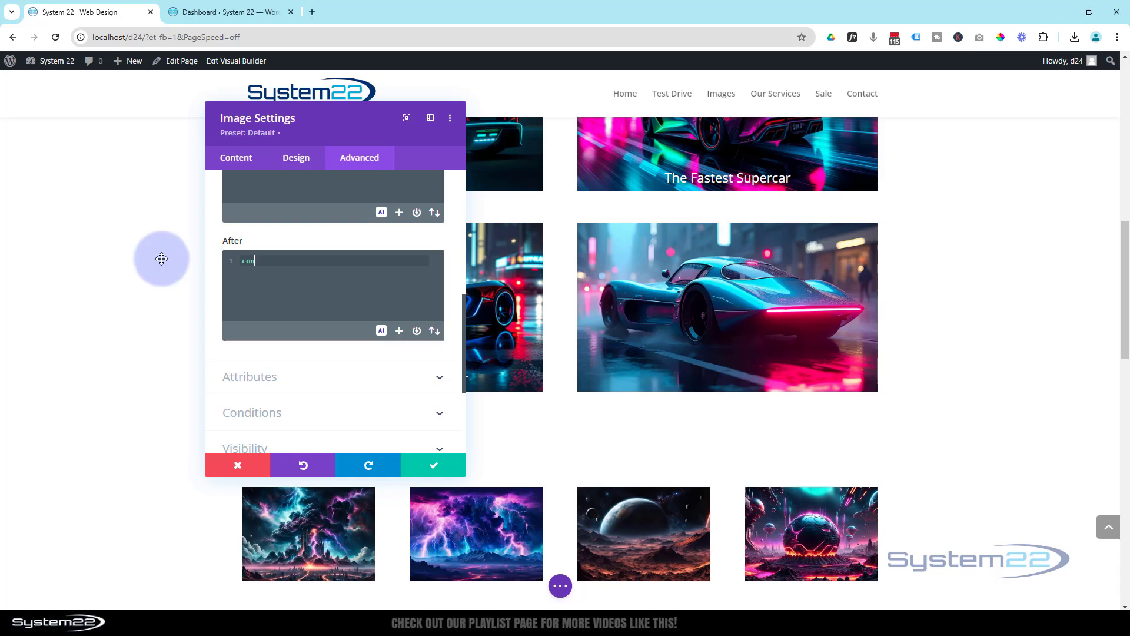
text(nt: "The Cheapest Supercar)
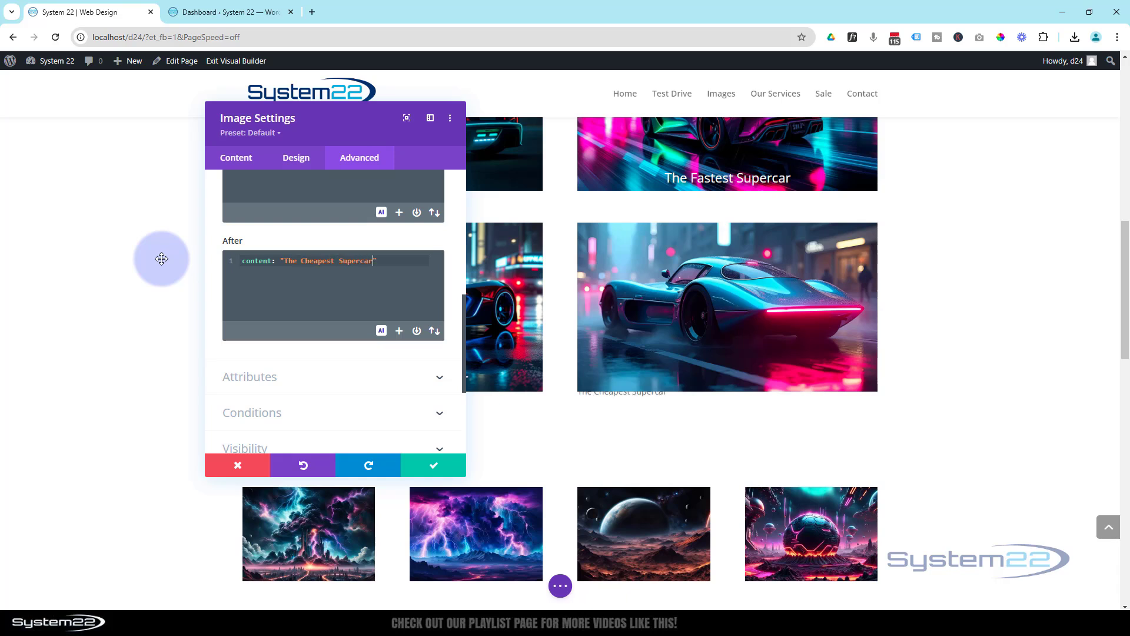
click(386, 259)
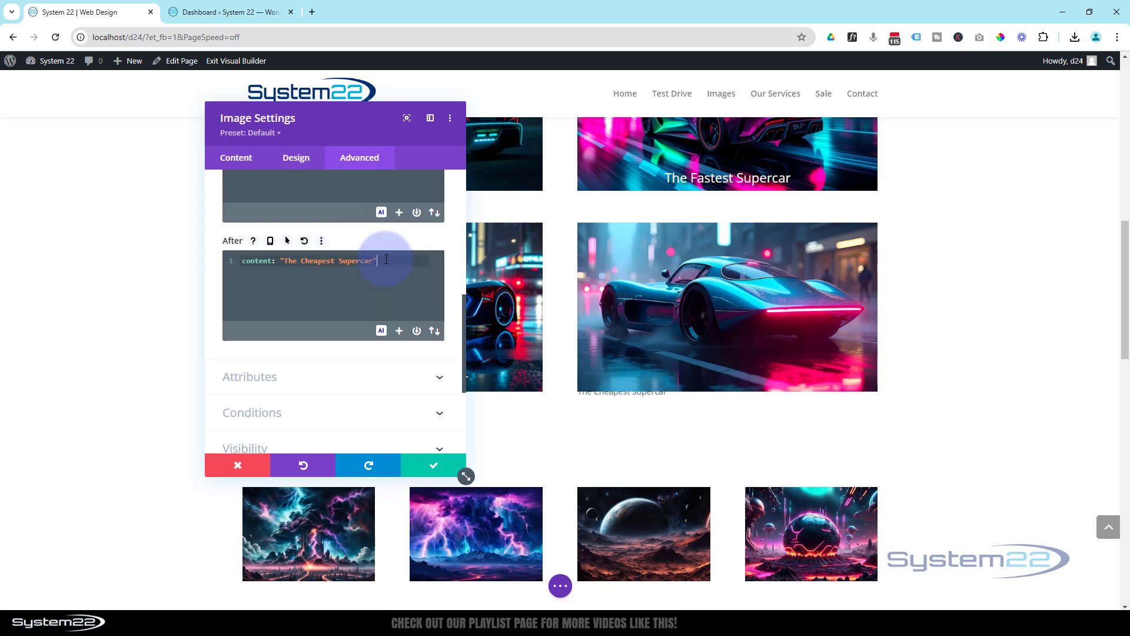
click(627, 283)
click(589, 386)
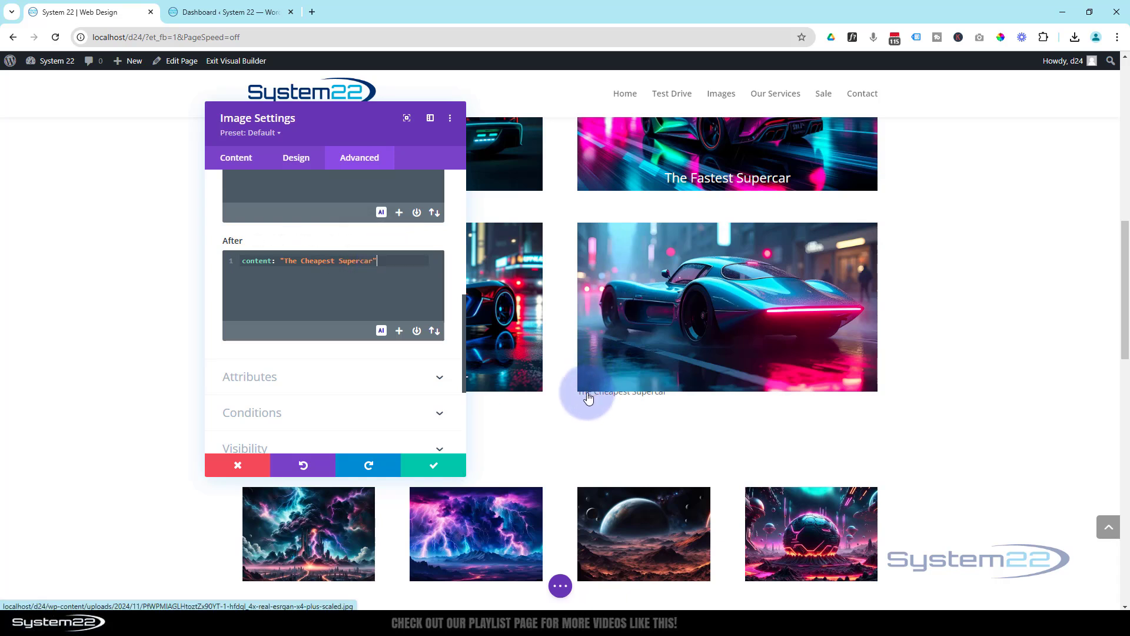
click(631, 392)
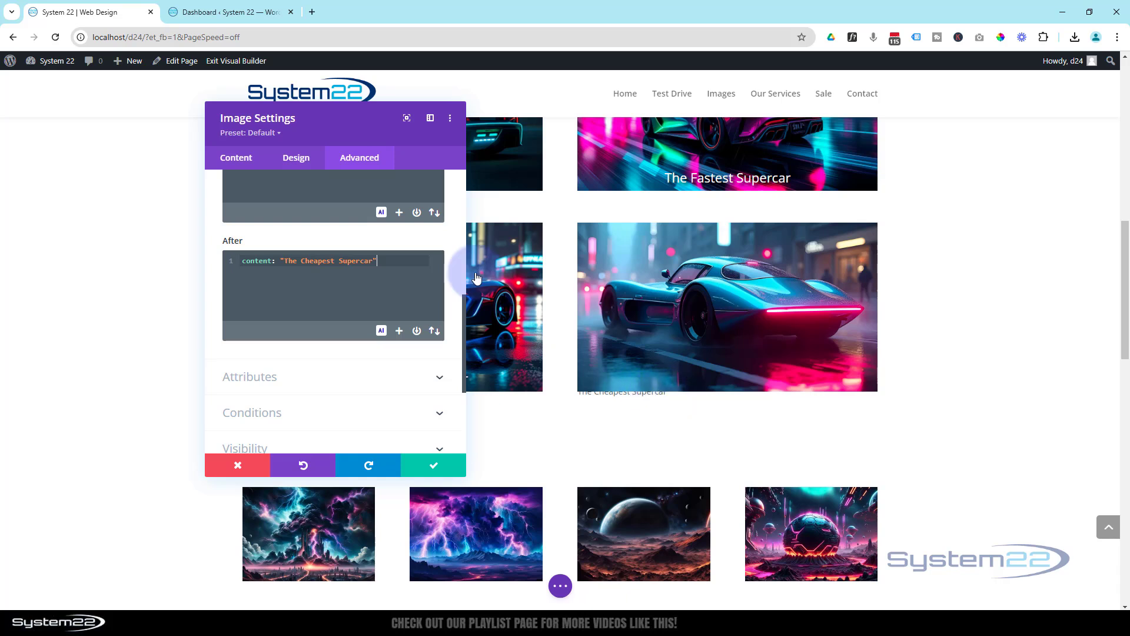
click(417, 261)
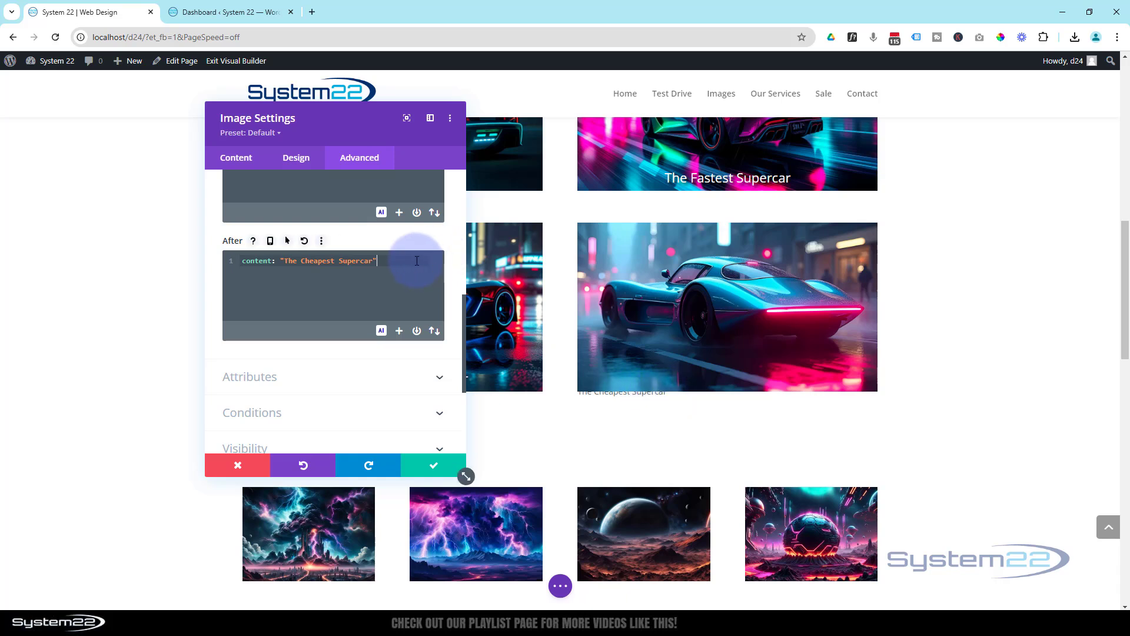
text(;)
key(Return)
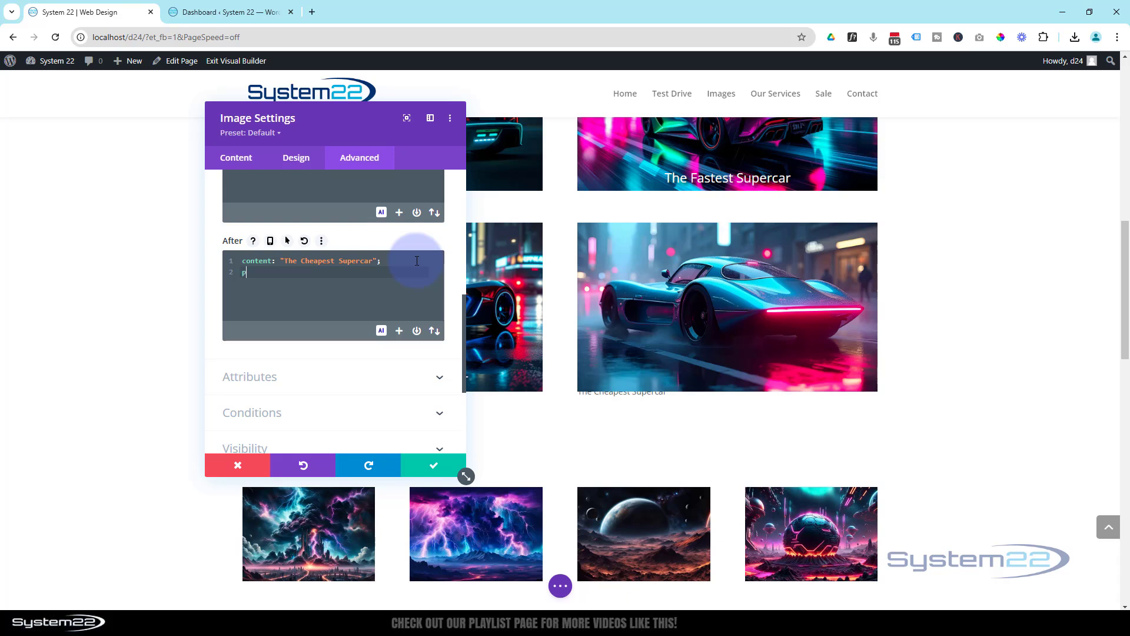
- Position the caption in the After CSS with position:absolute; bottom:10px; and left:50%;
text(position:absolute)
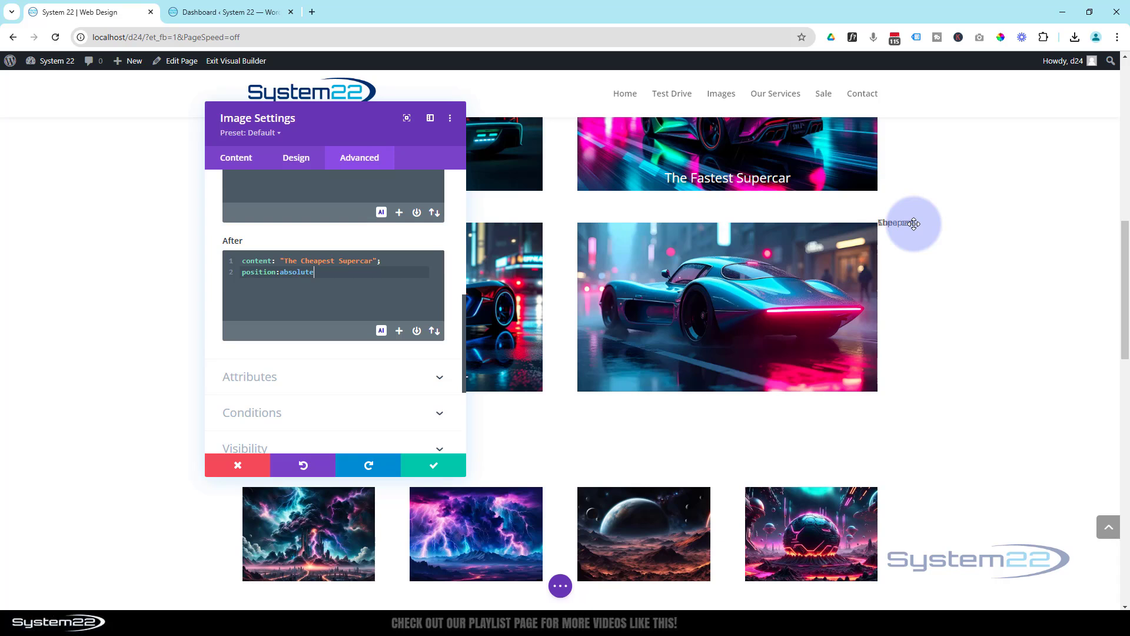
text(;)
key(Return)
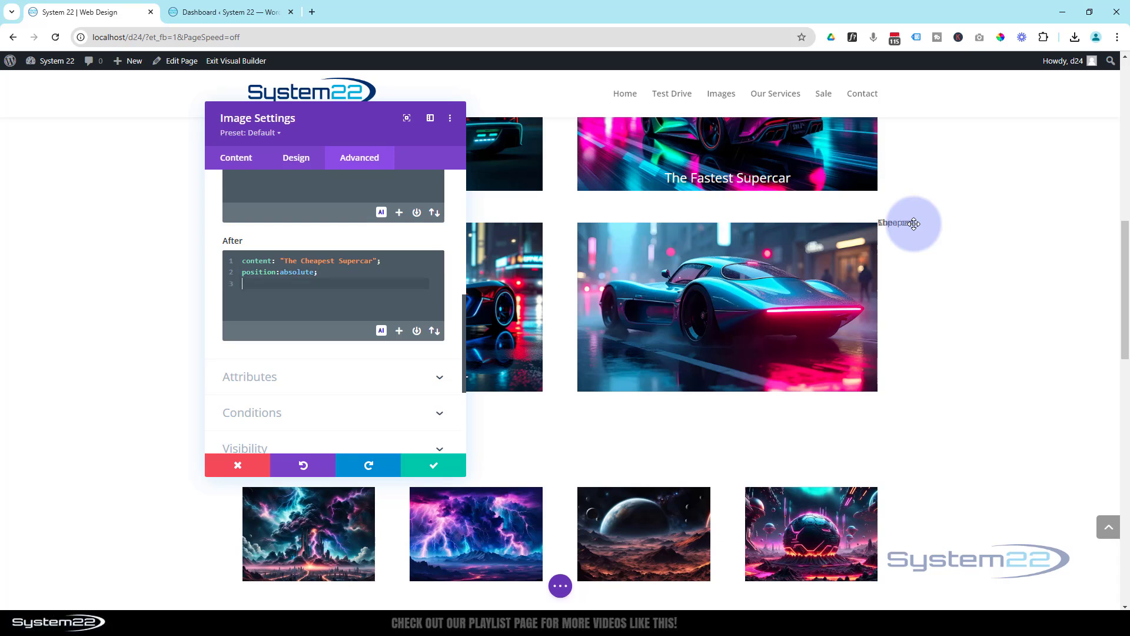
text(bottom:10px;)
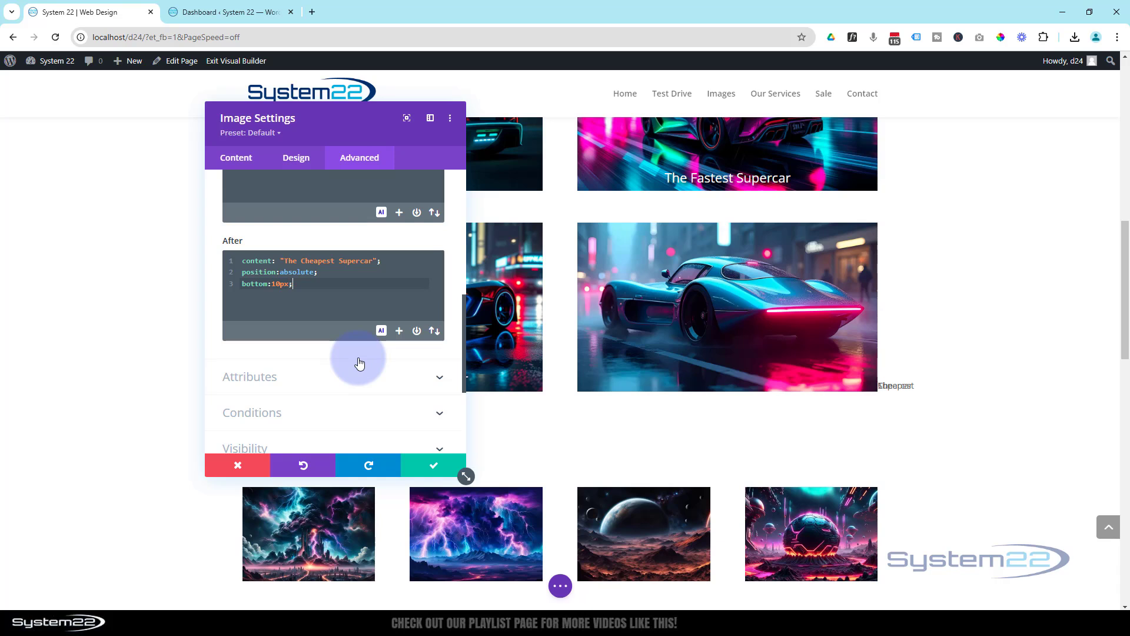
key(Return)
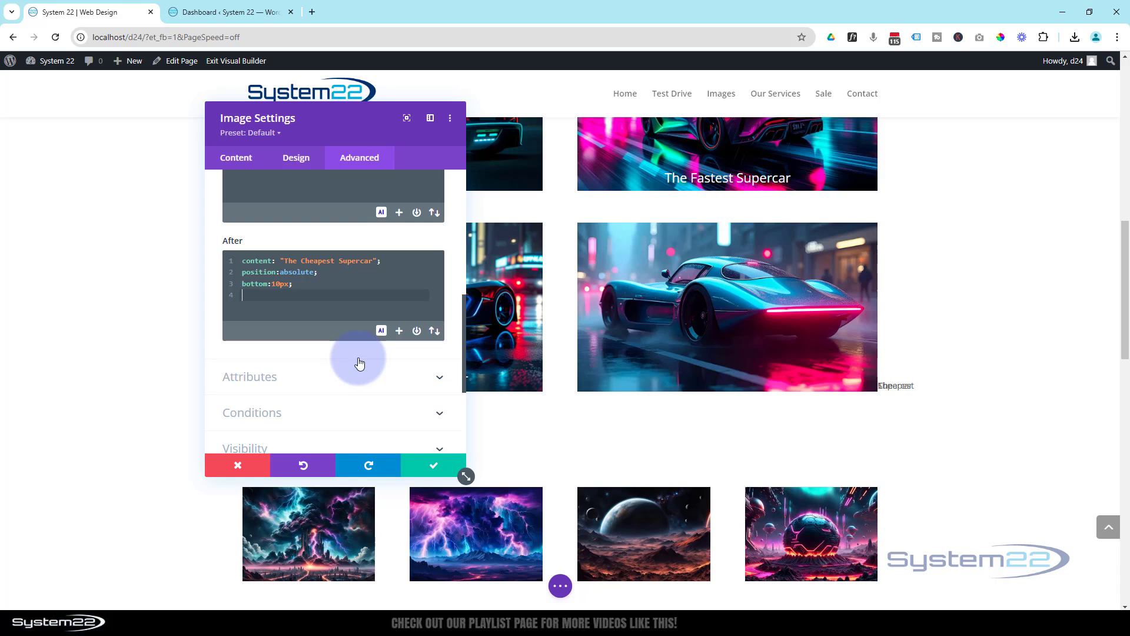
text(left:50%;)
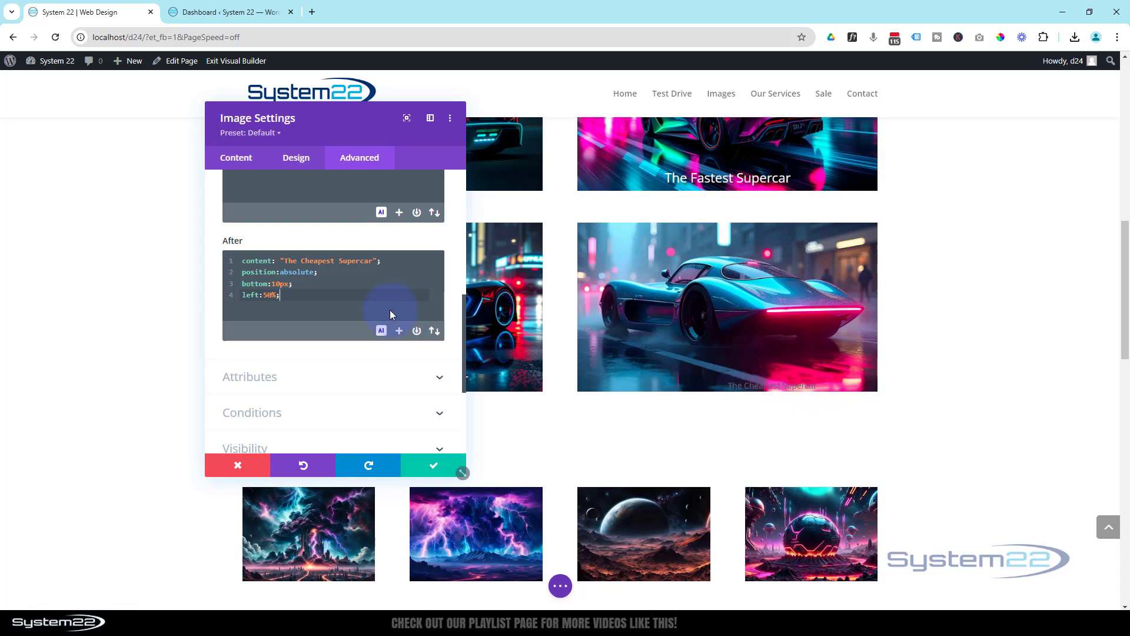
key(Return)
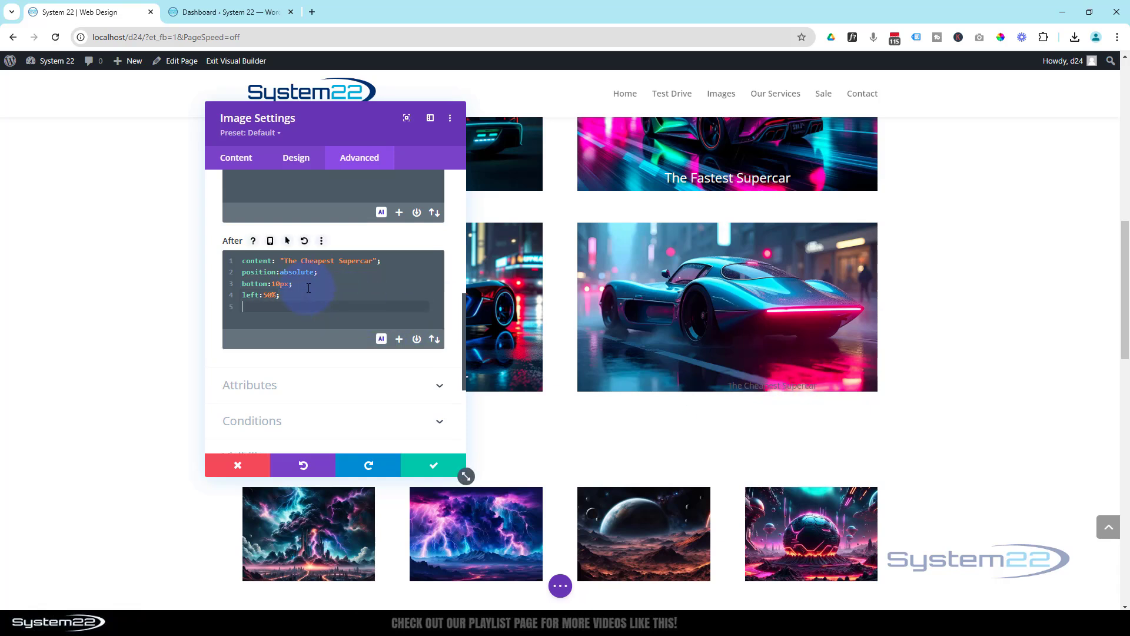
- Centre the caption with transform:translate(-50%); in the After CSS and move the settings window off the supercar images
text(transform:translate()
text(-50%)
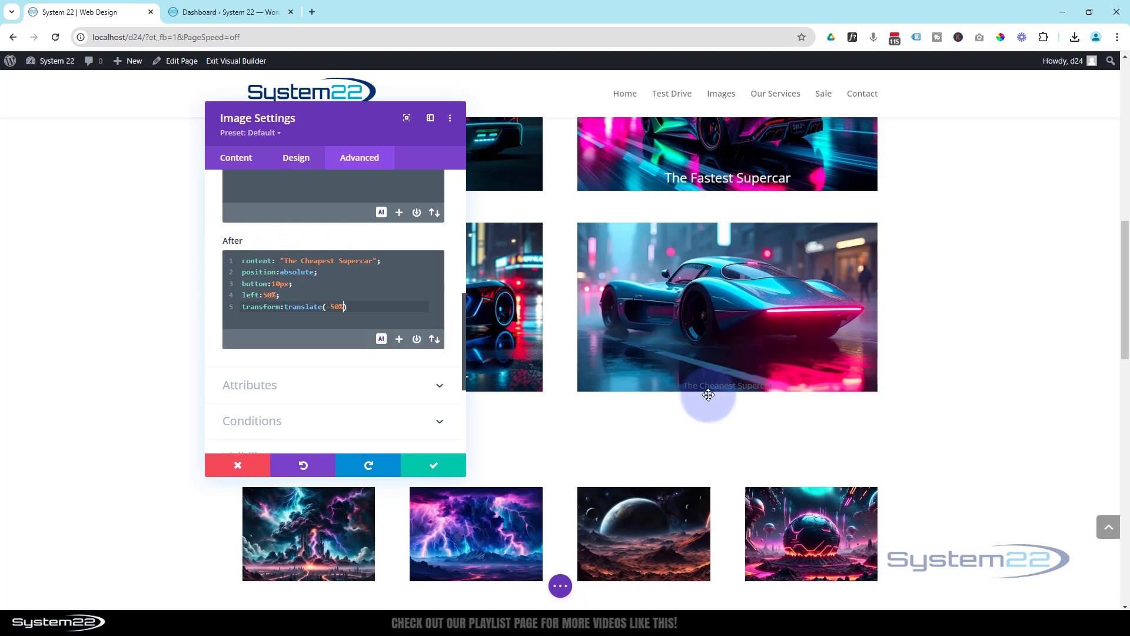
drag(387, 134, 1001, 139)
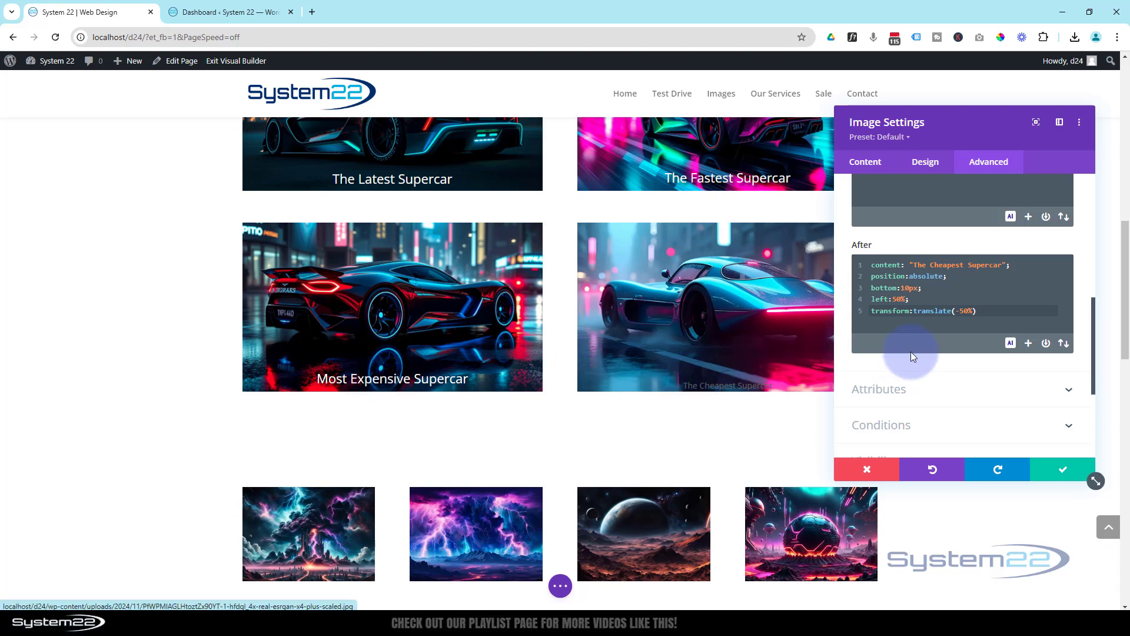
click(978, 311)
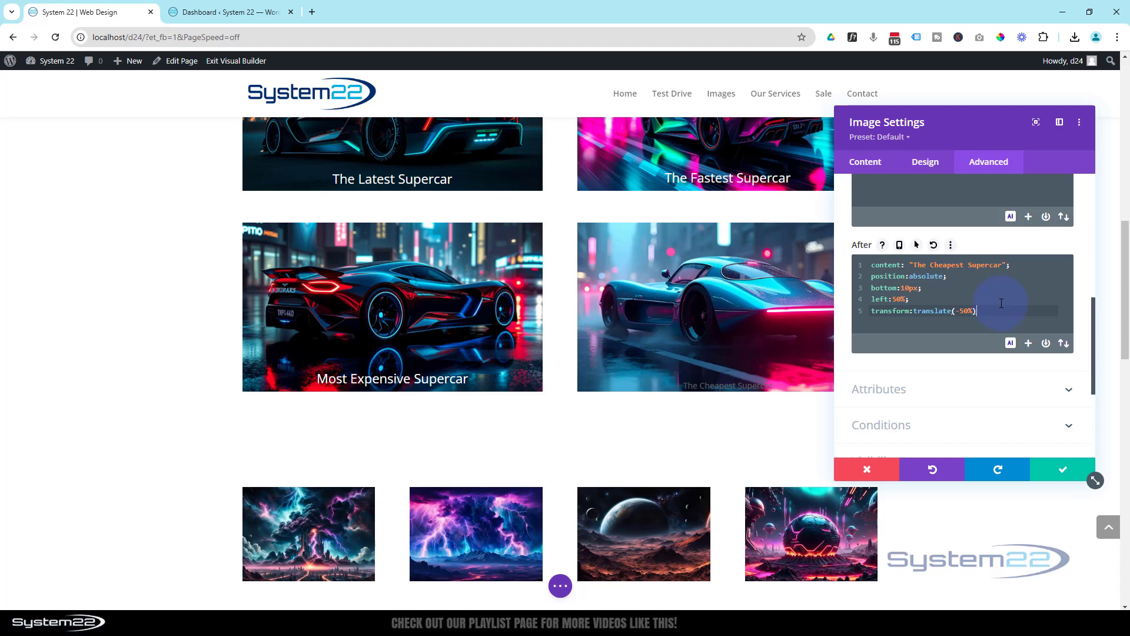
key(Return)
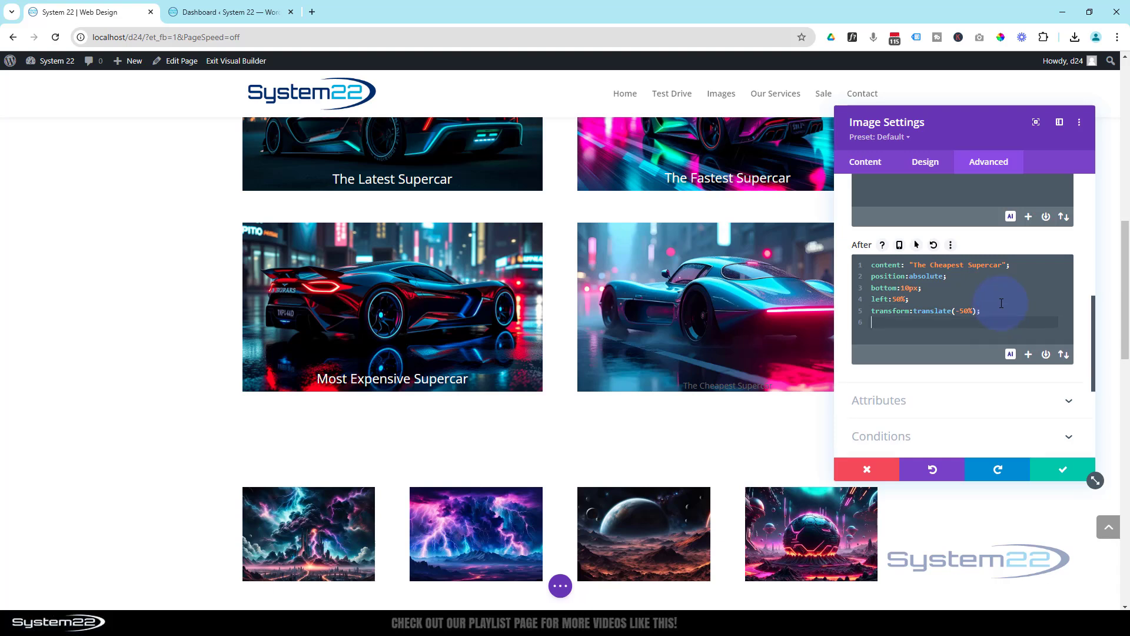
- Try font-family:Anton on the caption in the After CSS and delete that line
text(font-family:)
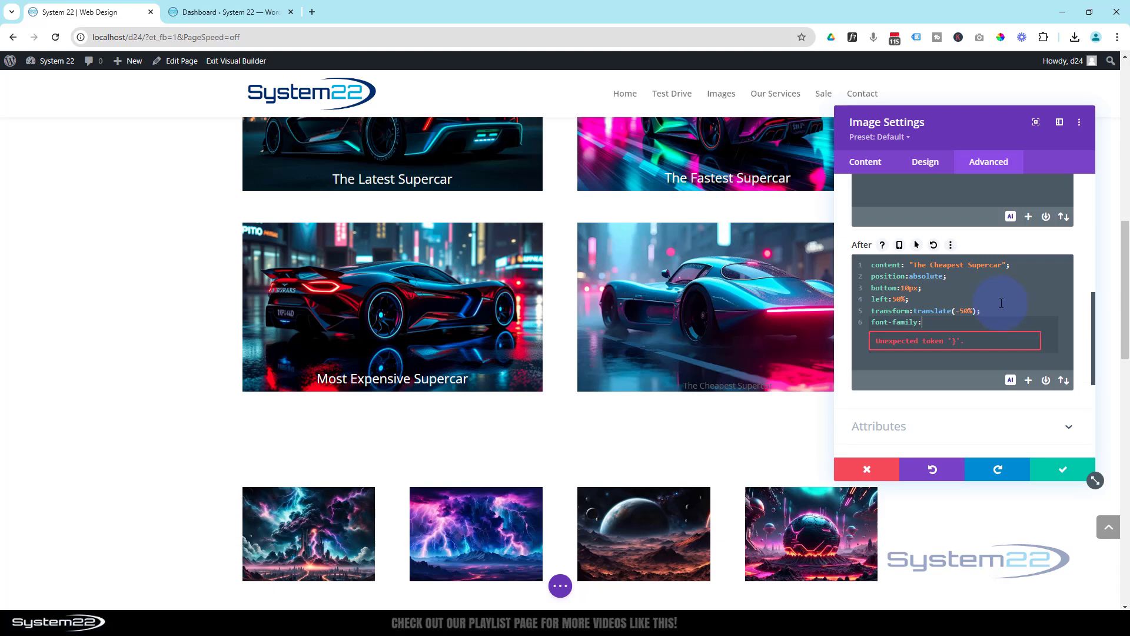
text(Anton)
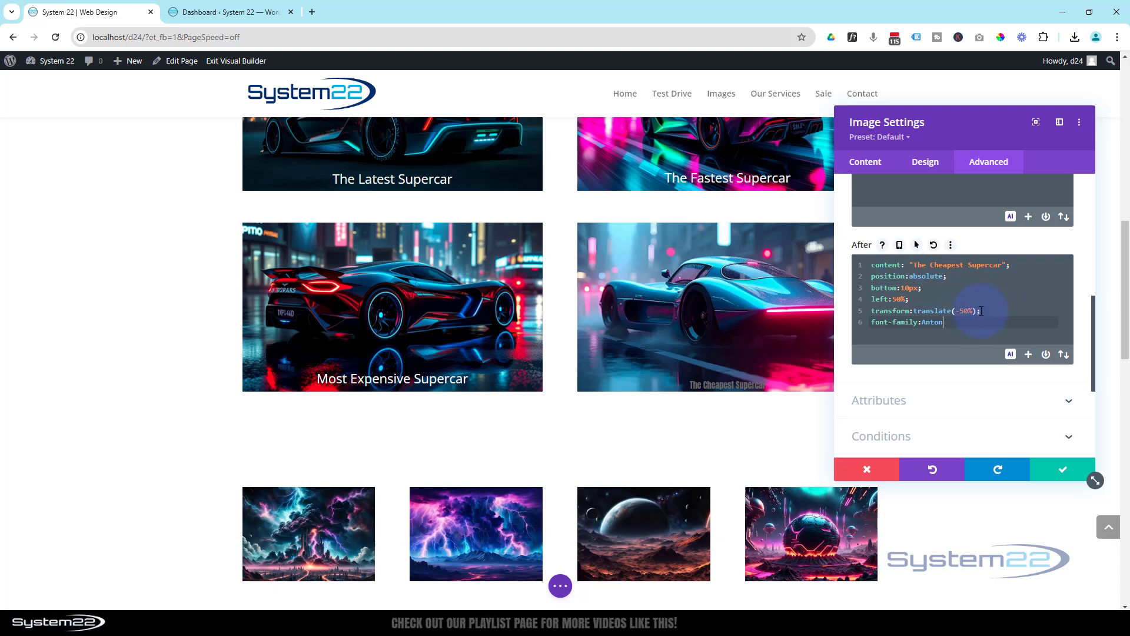
drag(981, 311, 991, 321)
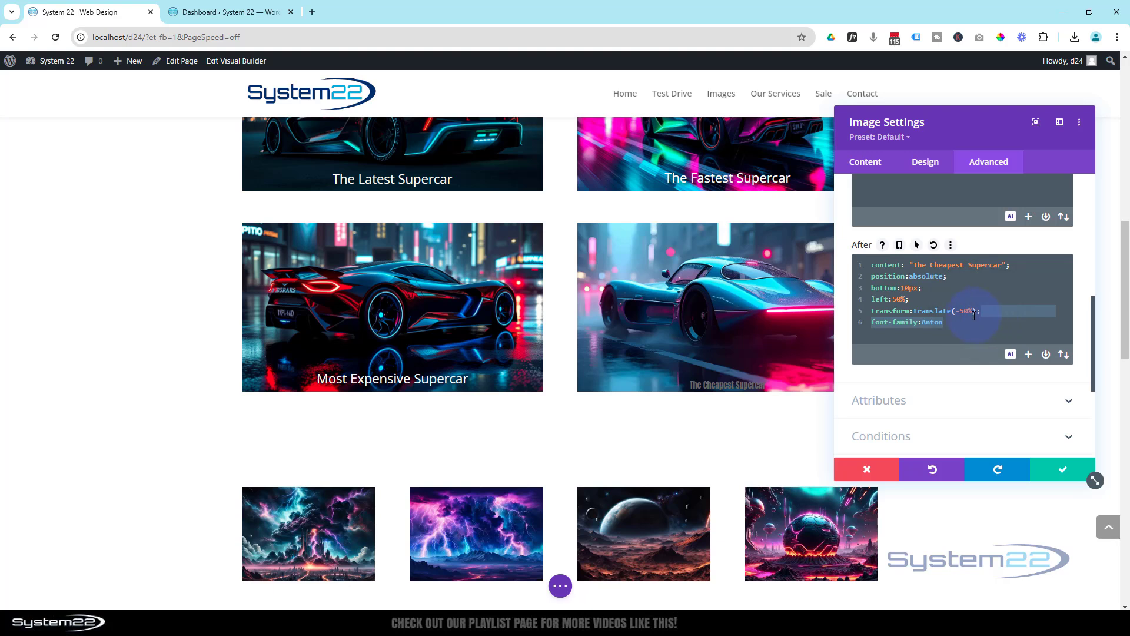
key(BackSpace)
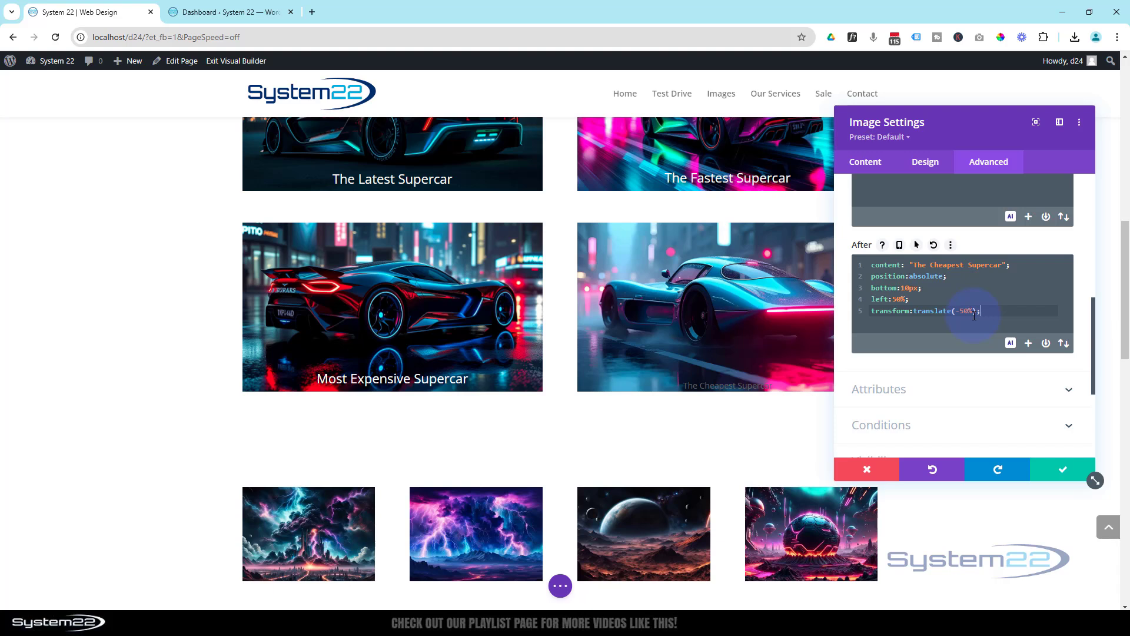
- Make the caption white and larger in the After CSS with color:#fff; and font-size:22px
key(Return)
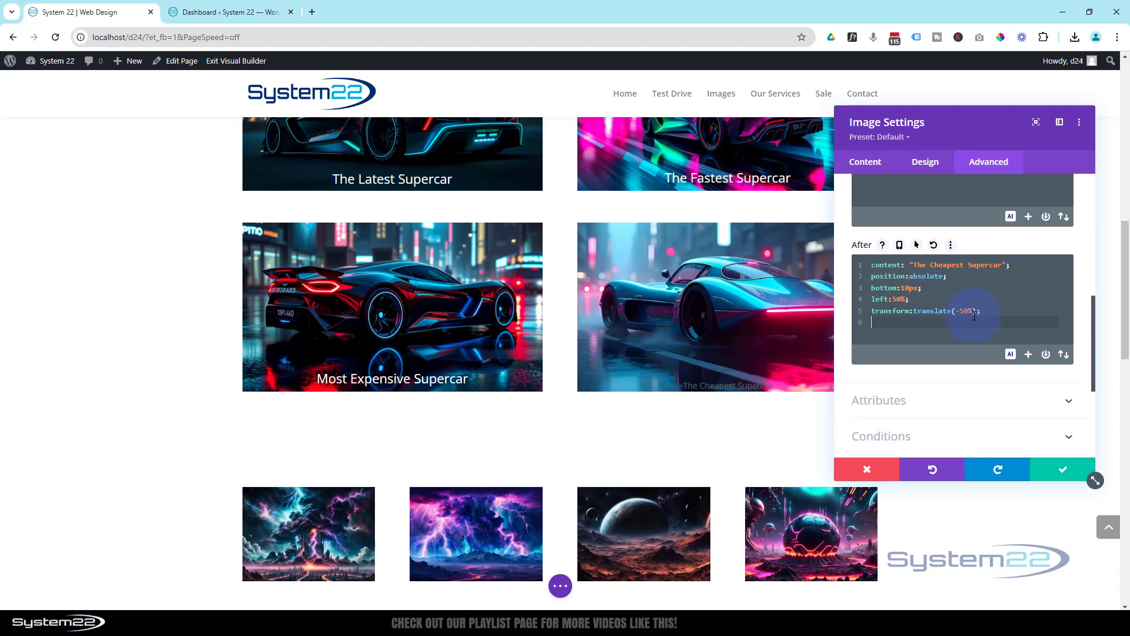
text(color:#fff)
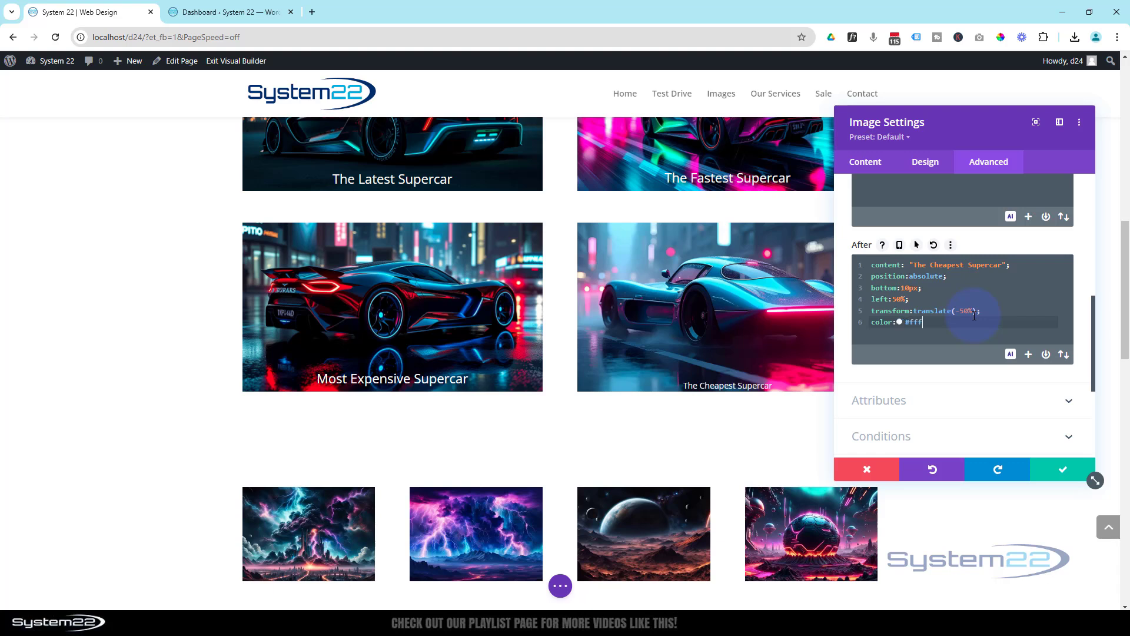
text(;)
key(Return)
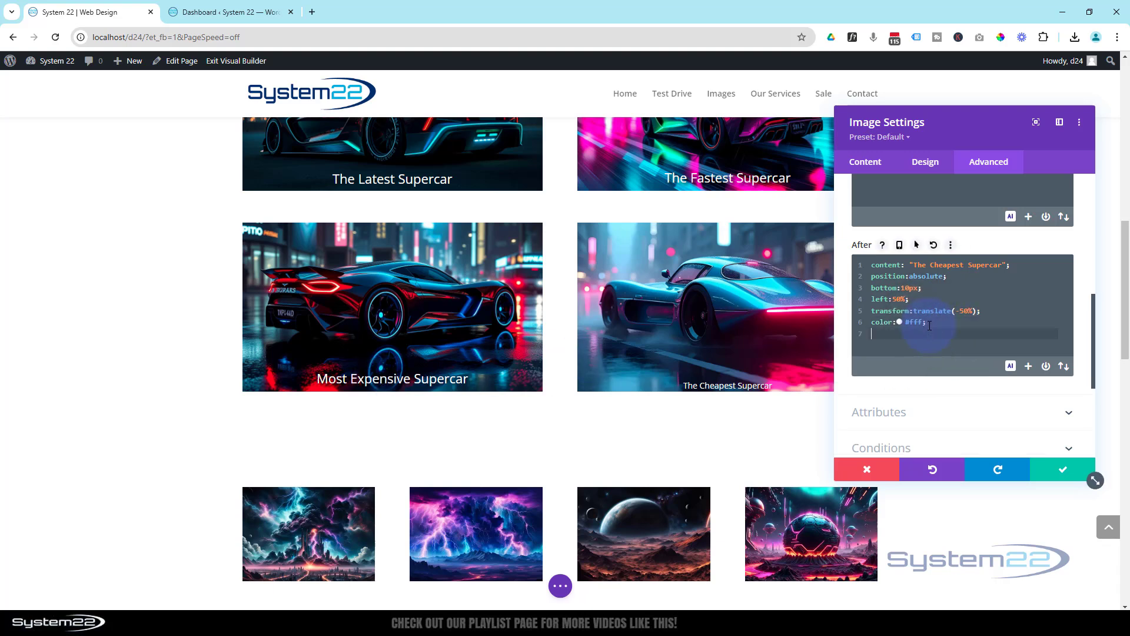
text(font-size:)
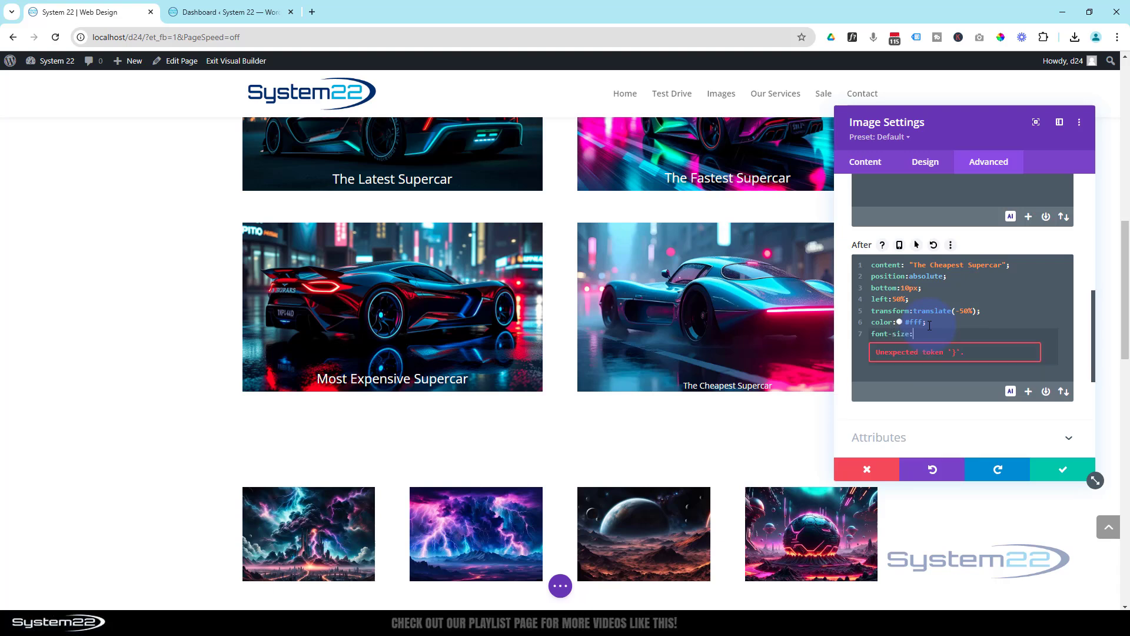
text(22px)
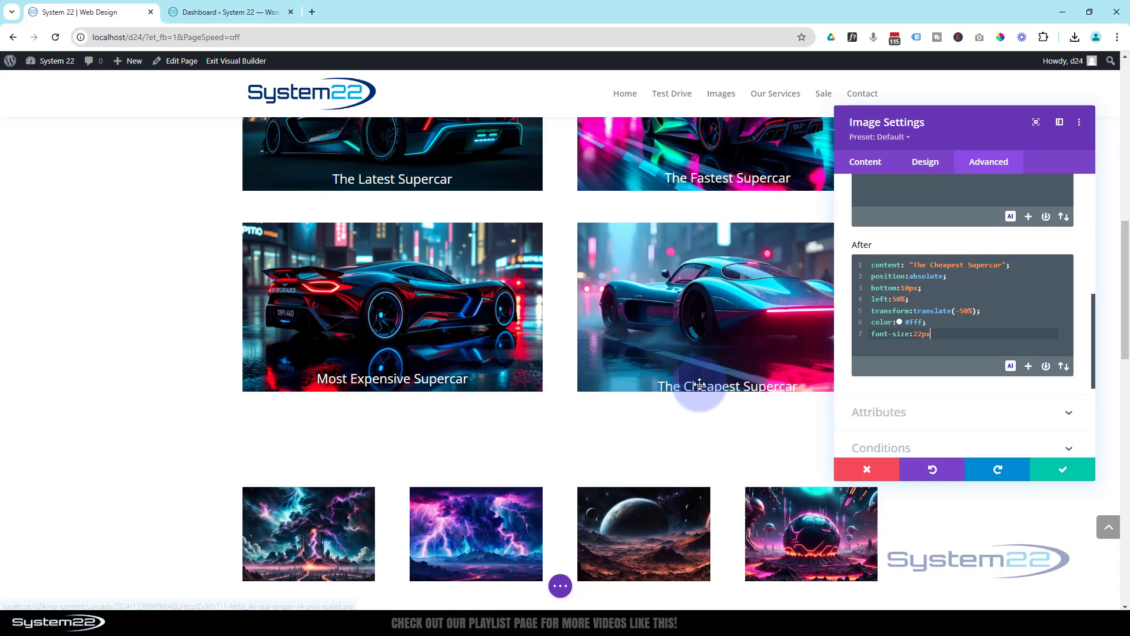
- Change the caption's bottom offset in the After CSS to 20px
click(904, 289)
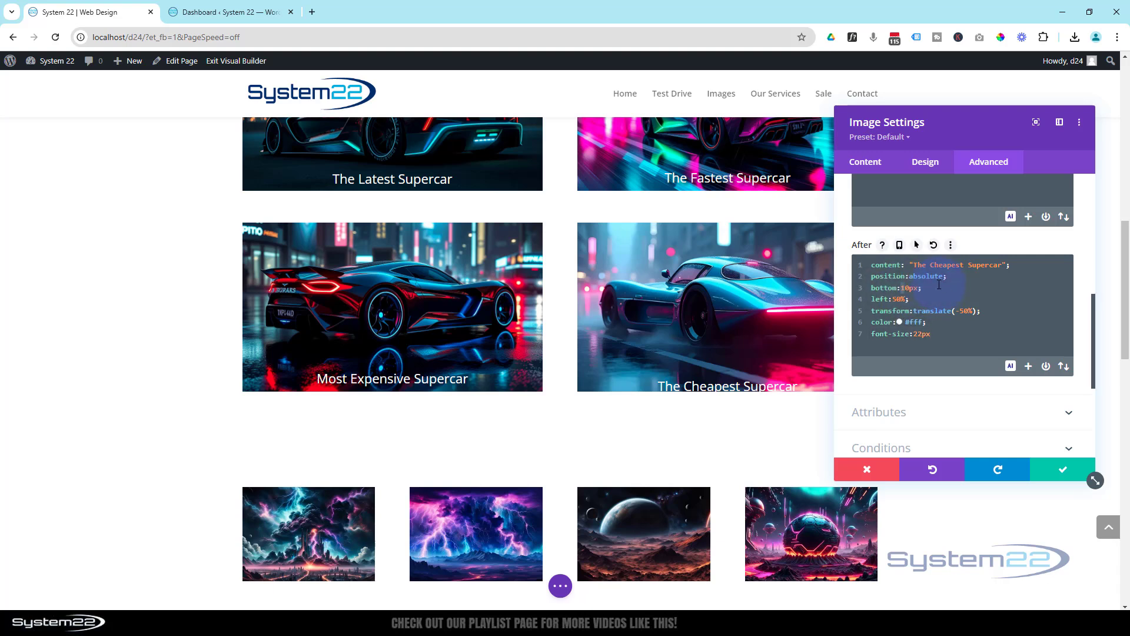
key(BackSpace)
text(2)
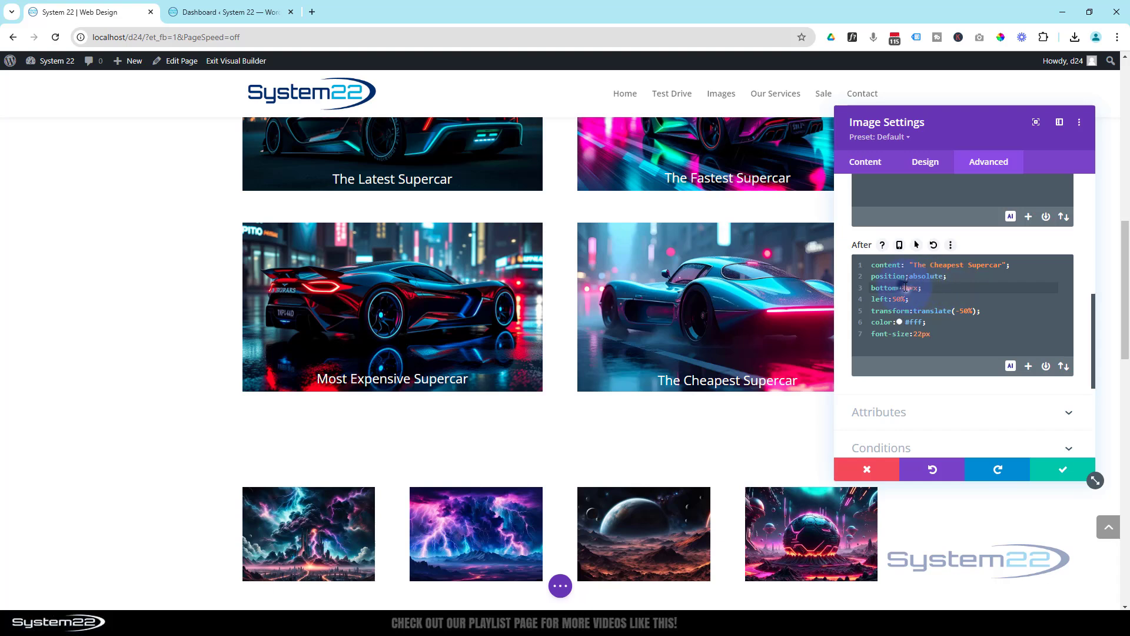
- Raise the caption's bottom offset in the After CSS to 23px
double_click(909, 288)
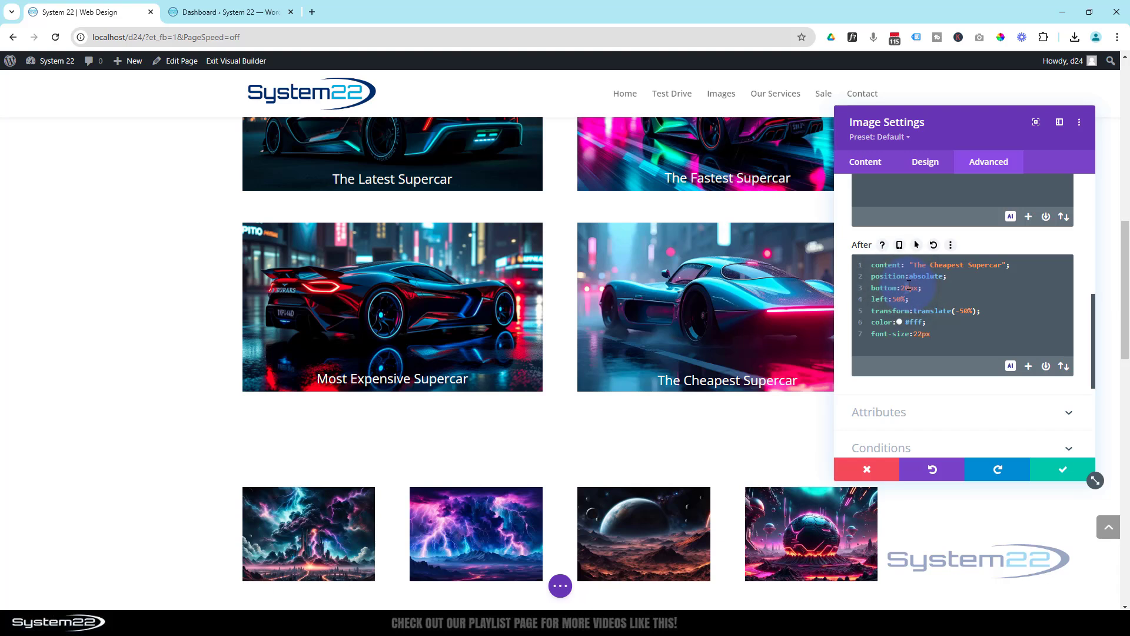
text(25px)
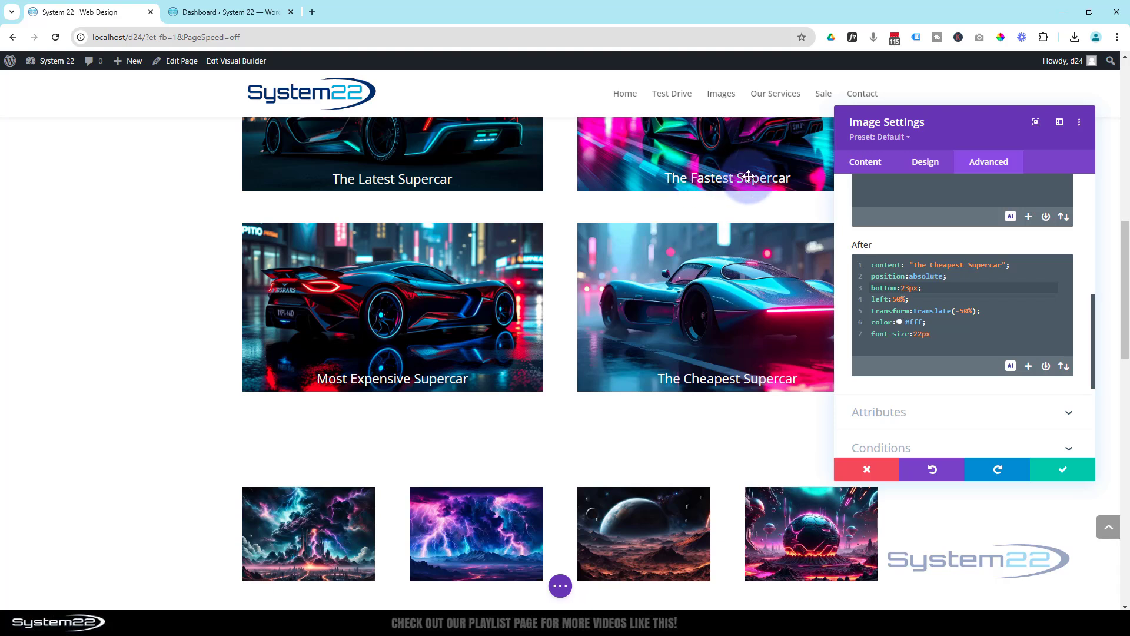
- Add text-shadow: 4px 4px 5px #000 to the caption's After CSS and save the image settings
click(948, 336)
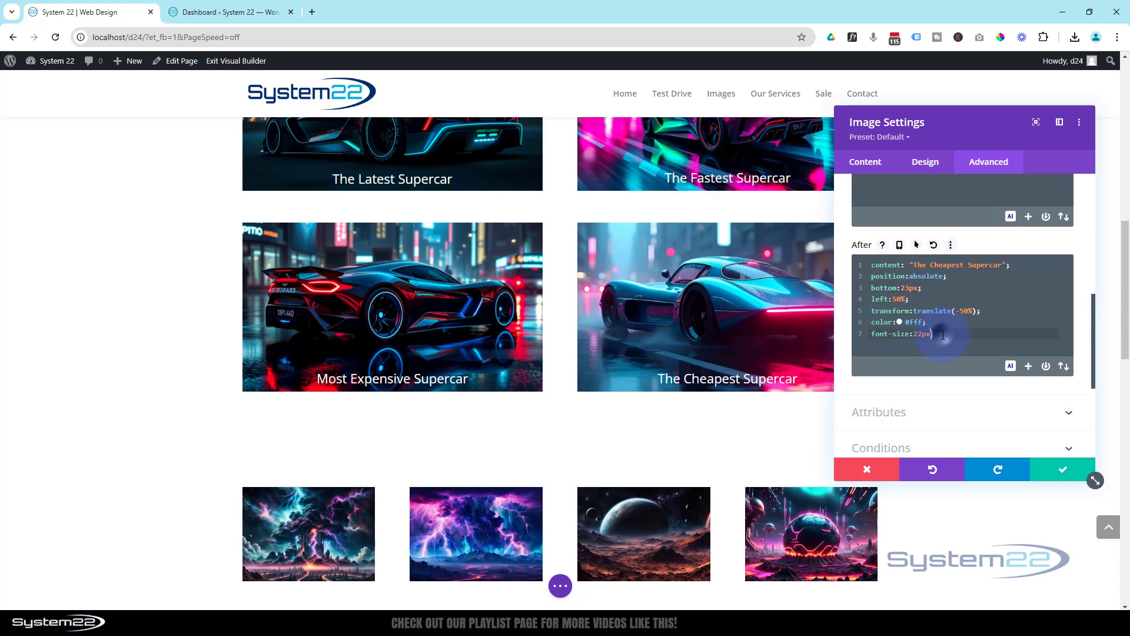
text(;)
key(Return)
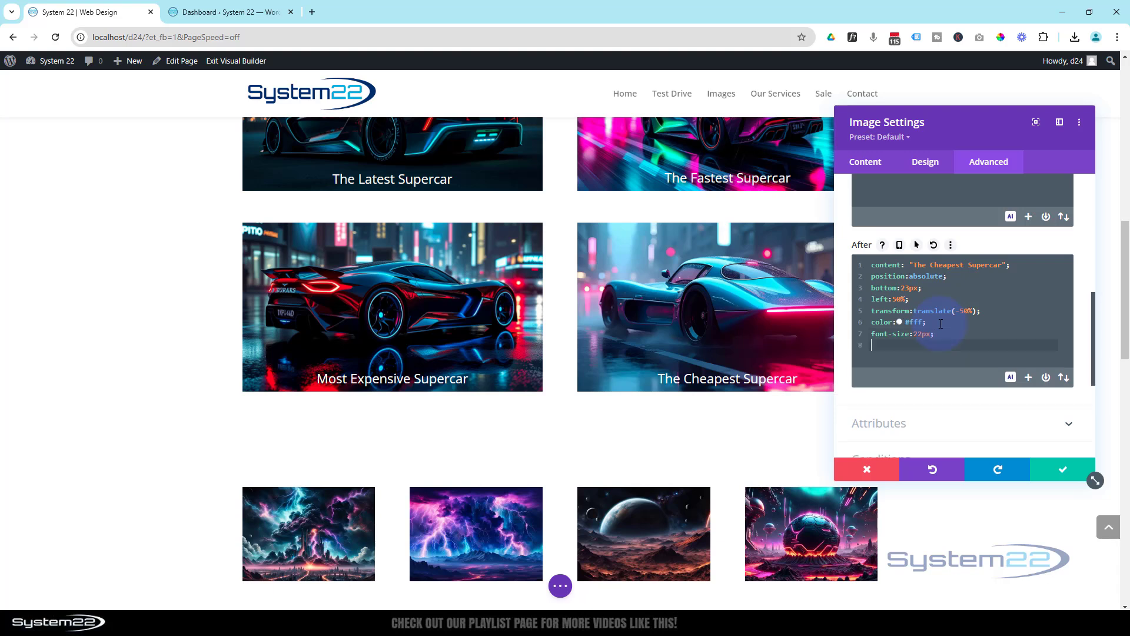
text(text-shadow:)
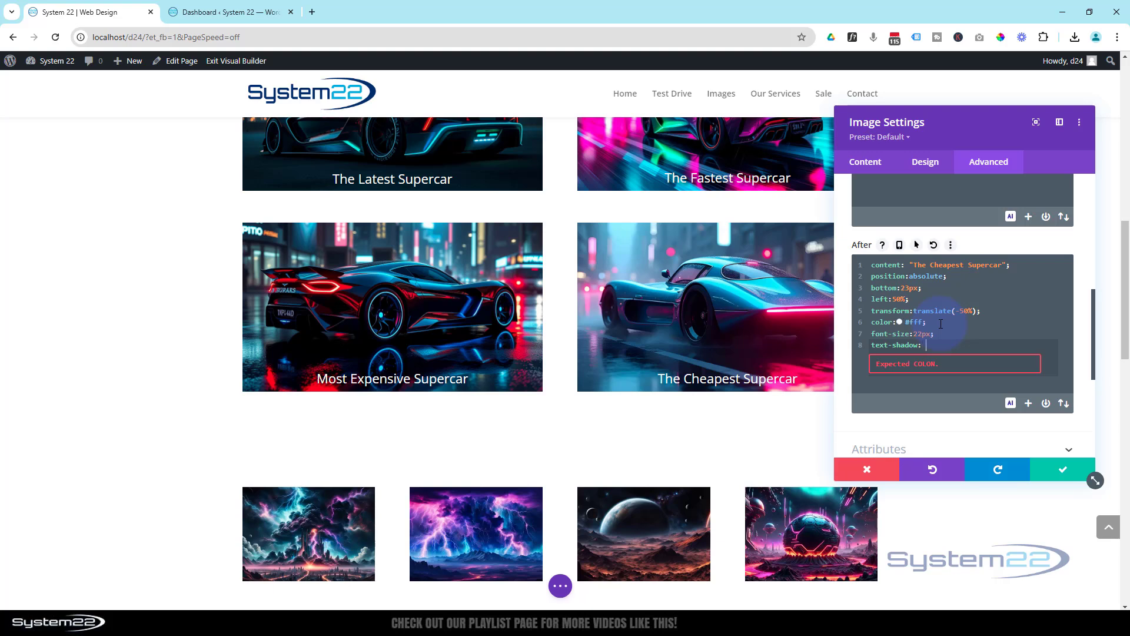
text( 4px 4px )
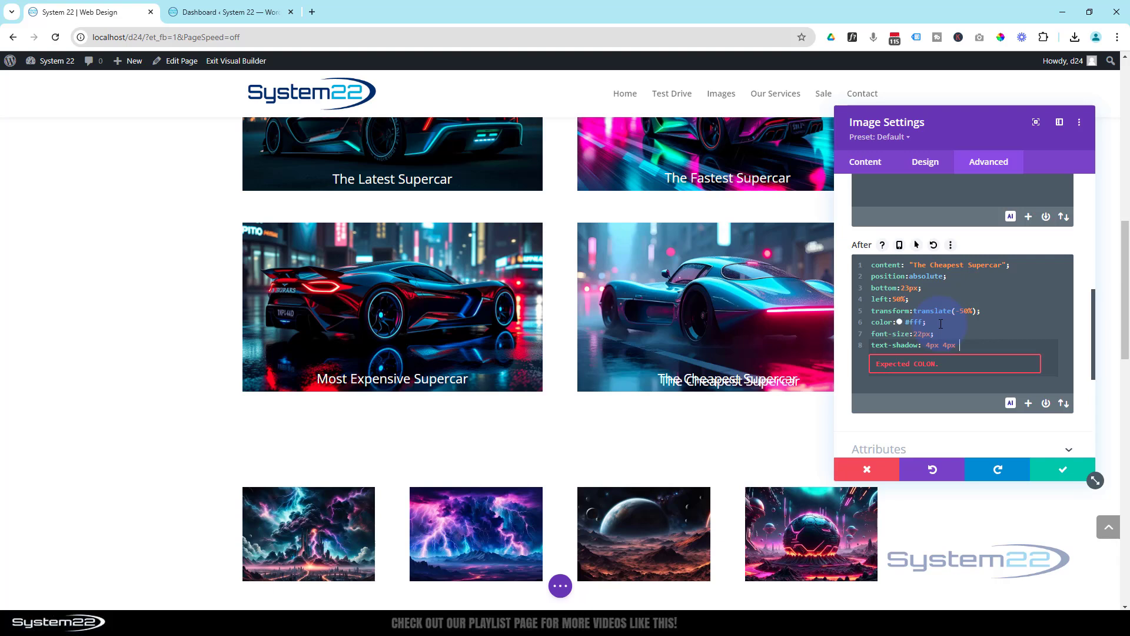
text(5)
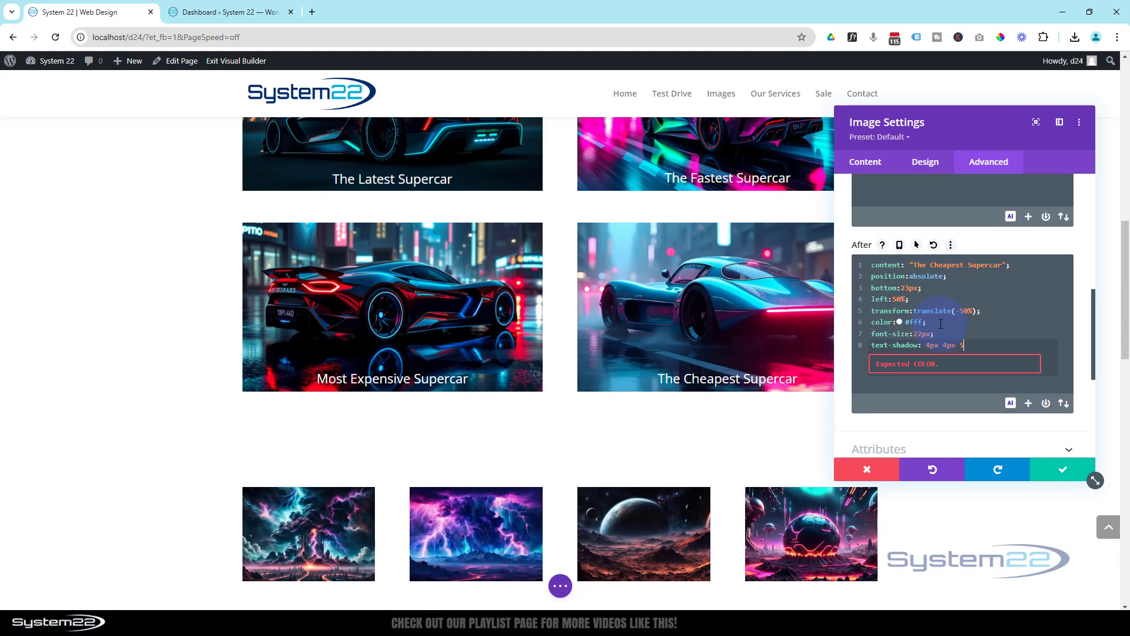
text(px )
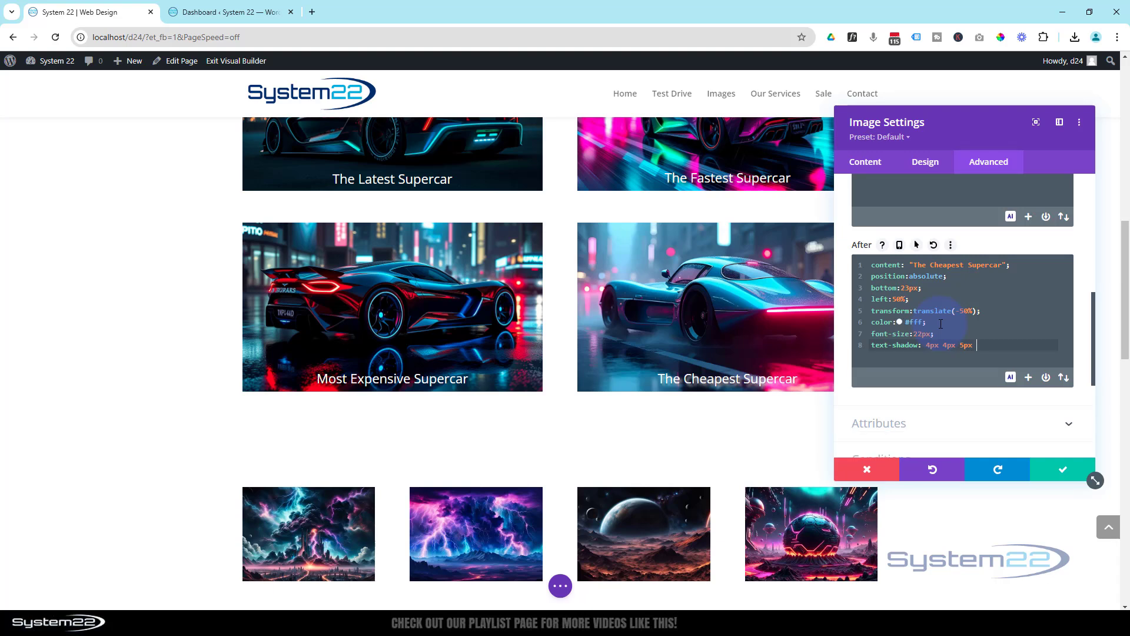
text(#)
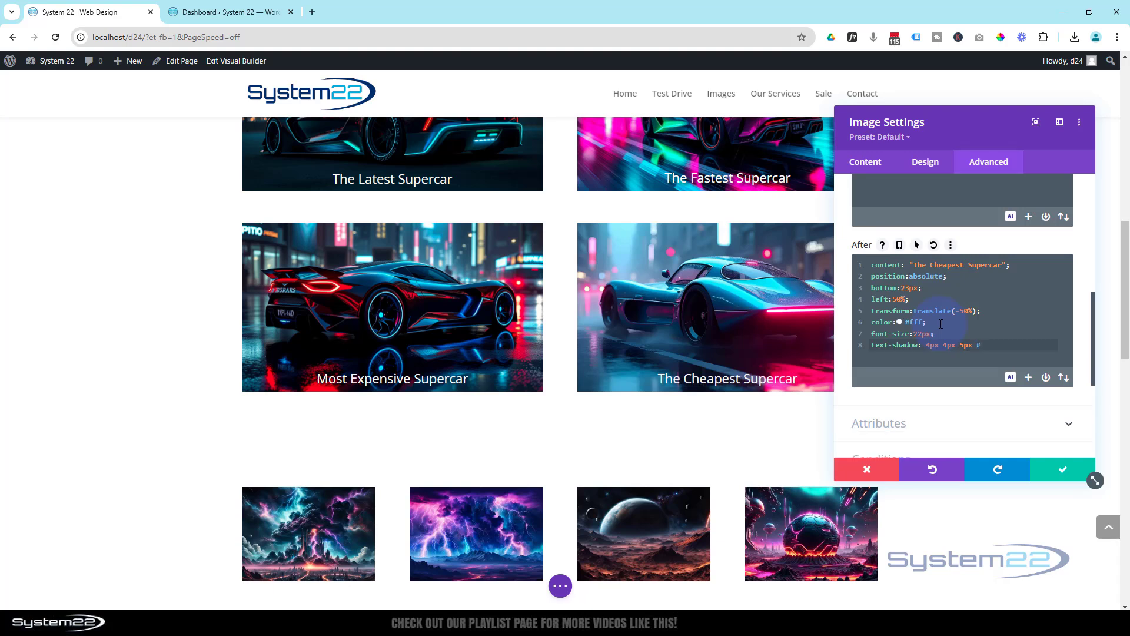
text(000)
drag(1012, 345, 854, 259)
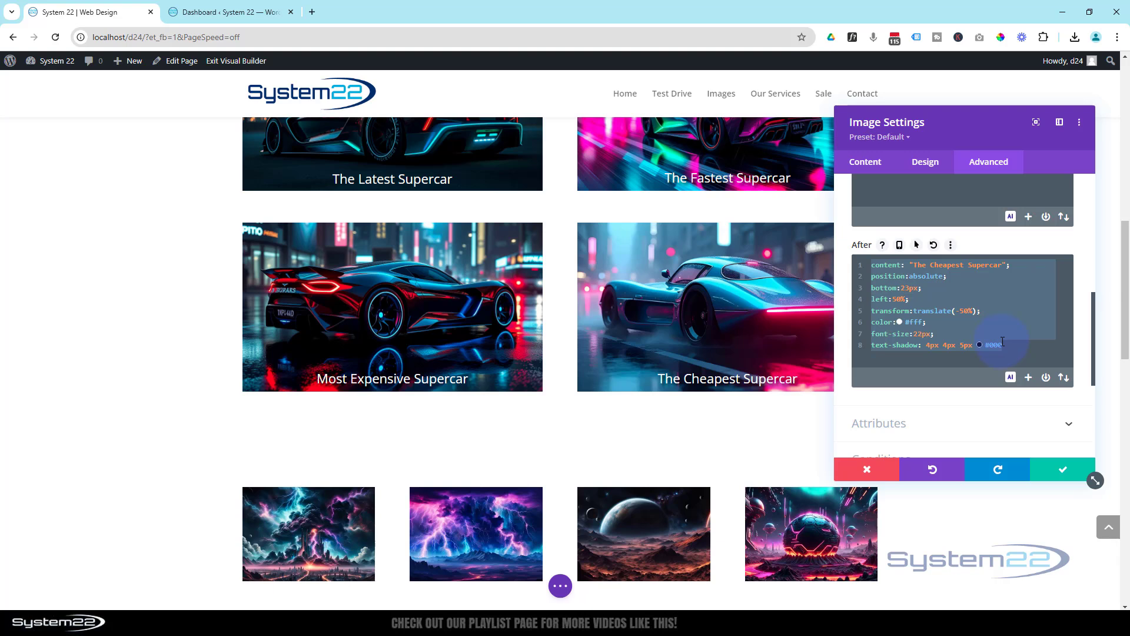
click(1063, 470)
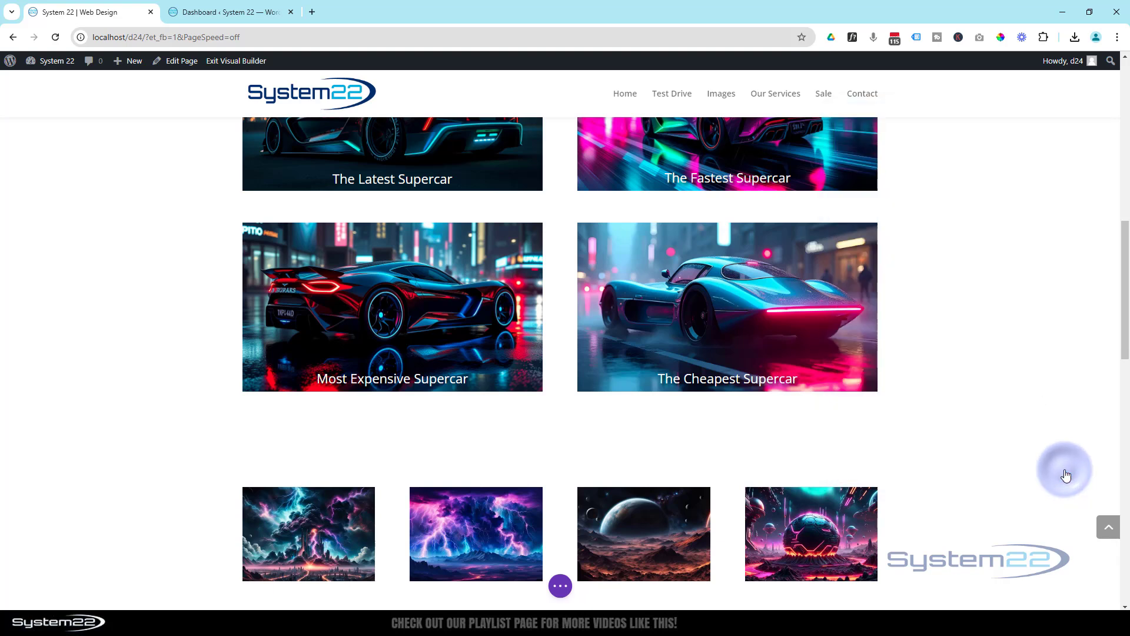
- Add a single-column row below the Most Expensive and Cheapest Supercar images and insert an Image module in it
click(560, 407)
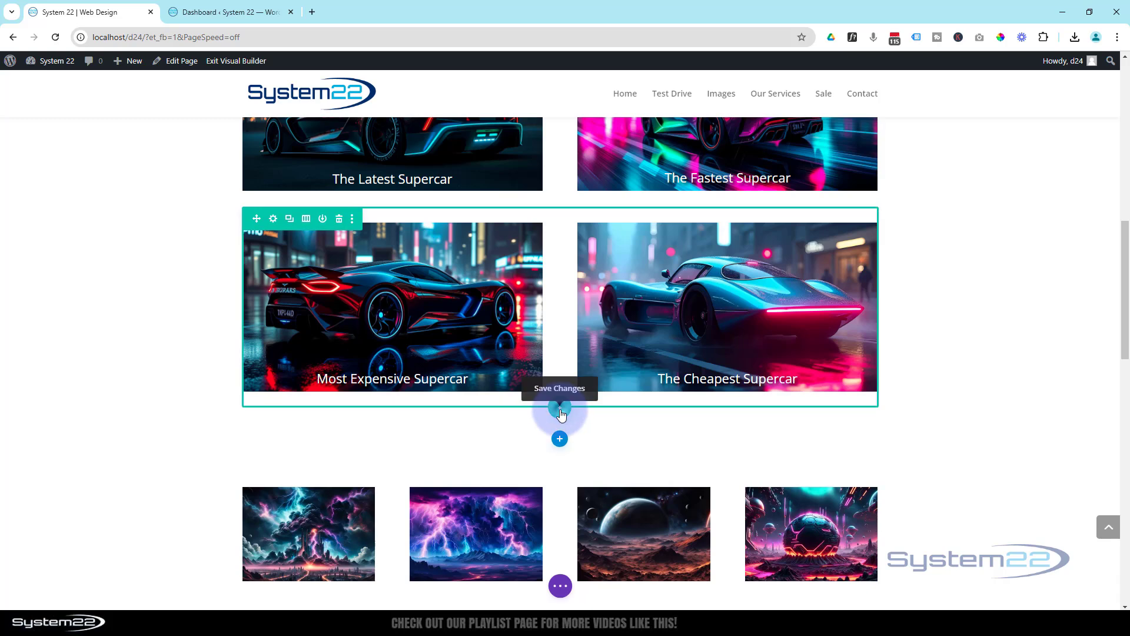
click(489, 187)
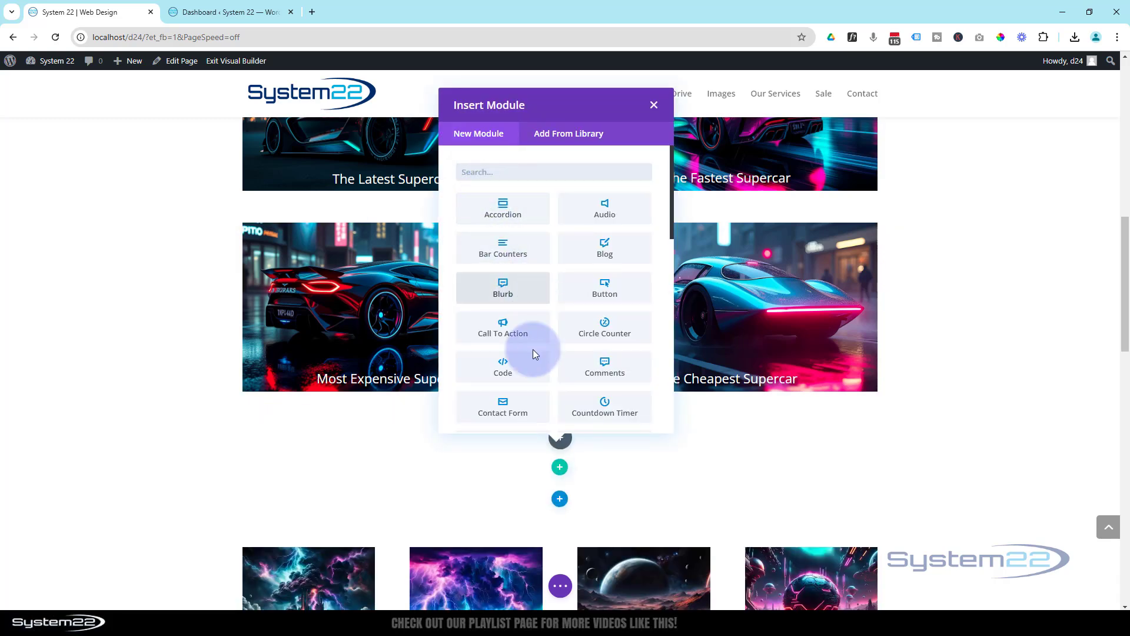
scroll(532, 349, down, 5)
click(532, 341)
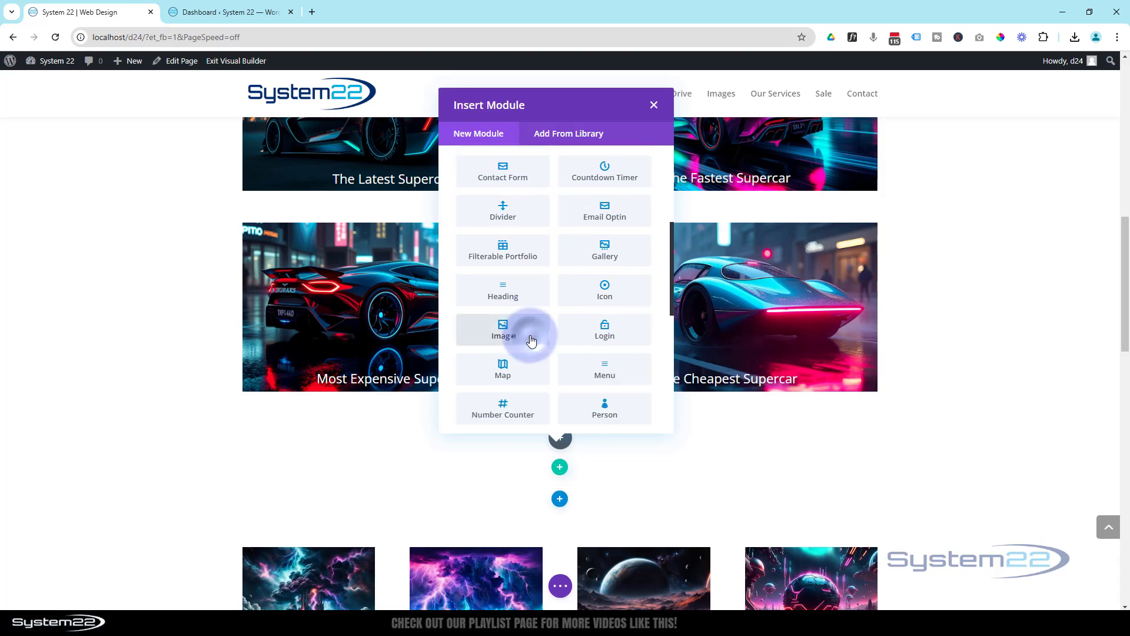
- Load the dark grey showroom supercar picture, ZUP2GfR8ycrA9NtoVPah-4-ch53v.jpg, from the media library into the new Image module
click(972, 329)
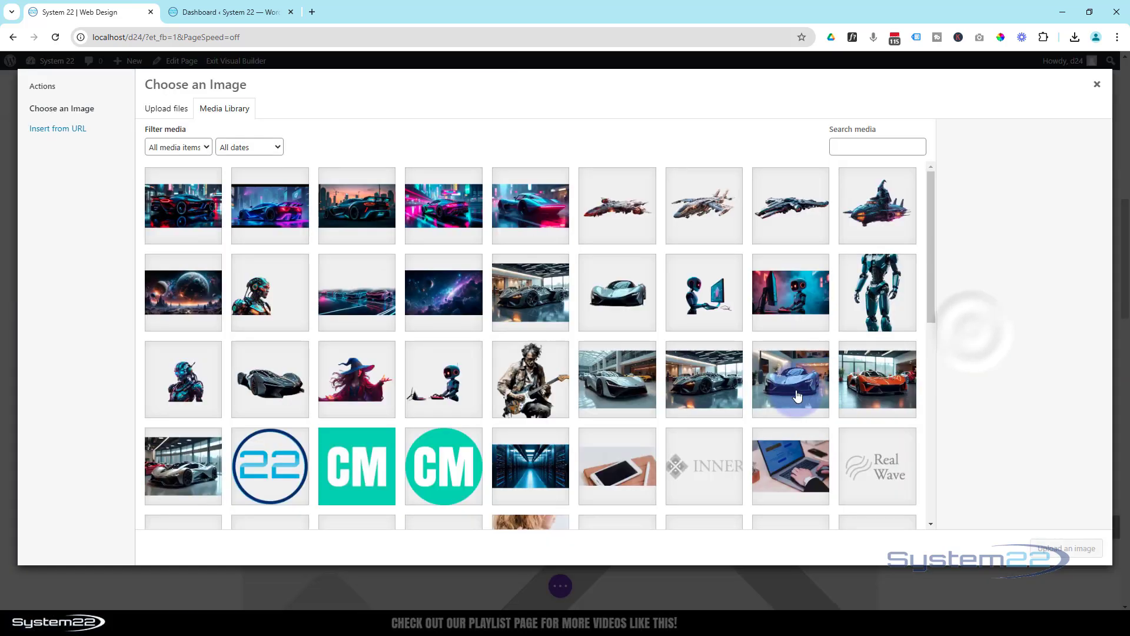
click(706, 383)
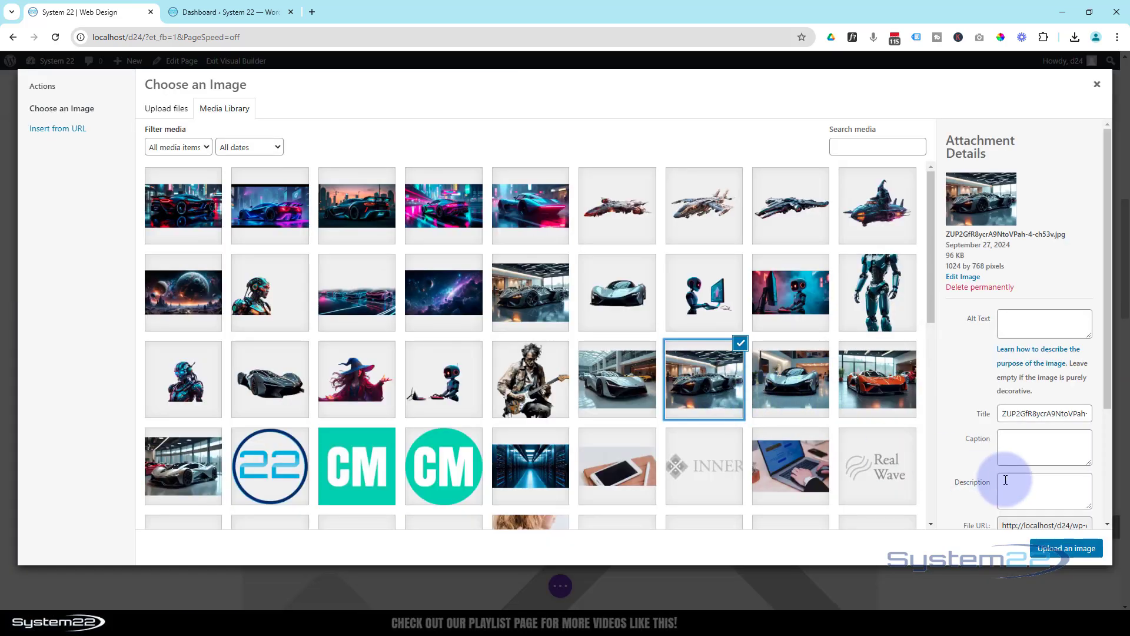
click(1070, 549)
- Enable Open in Lightbox for the showroom supercar image
scroll(684, 320, down, 4)
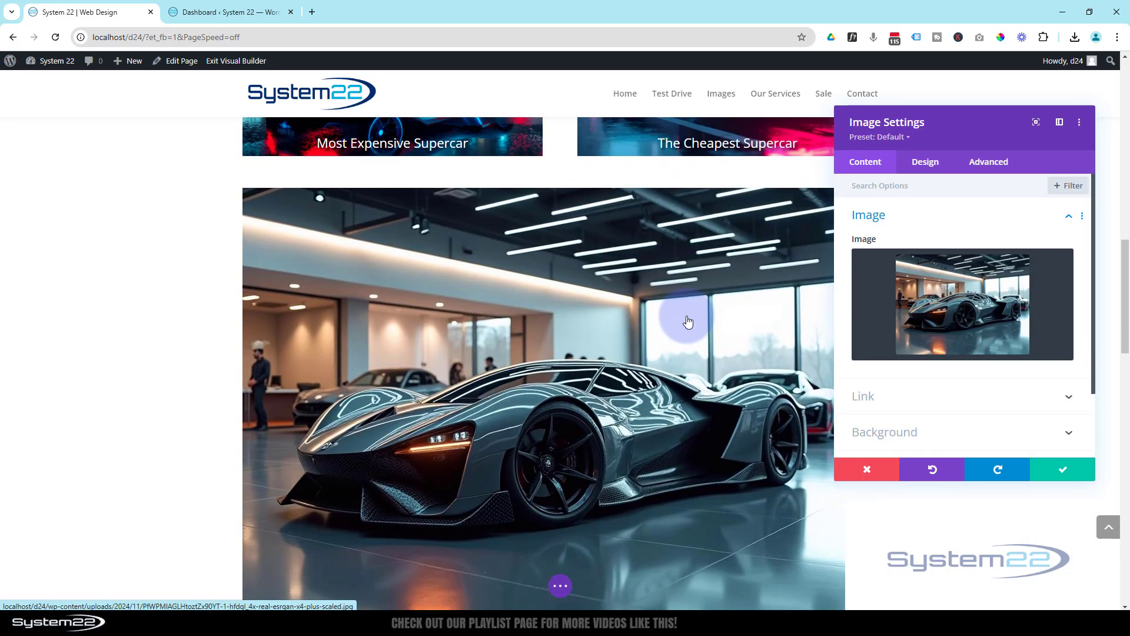
scroll(688, 321, down, 1)
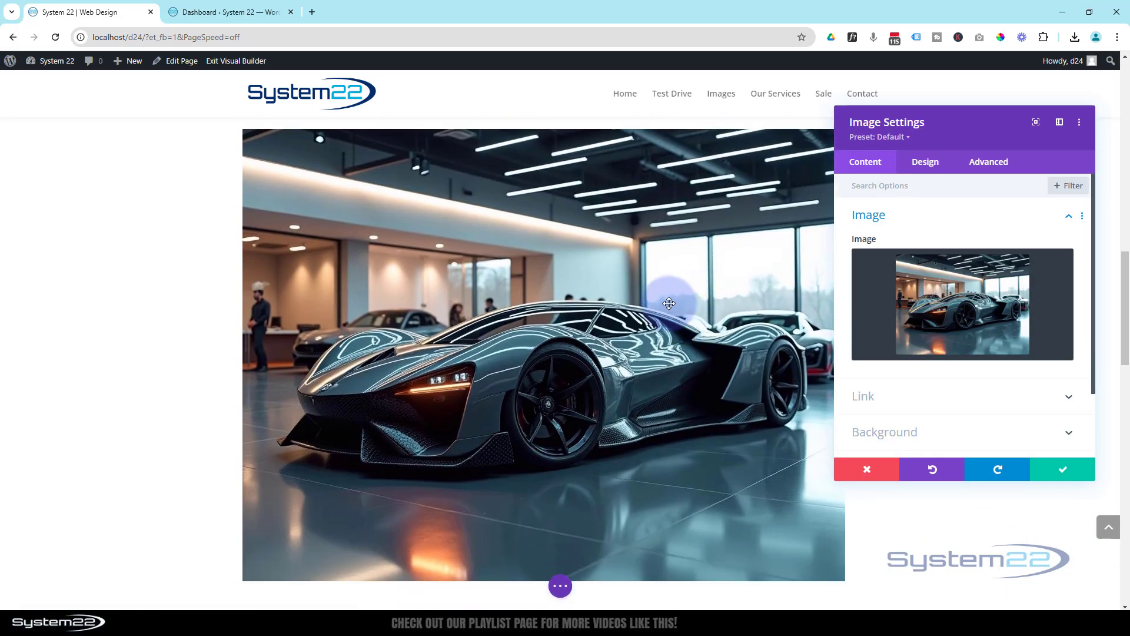
click(914, 396)
click(868, 236)
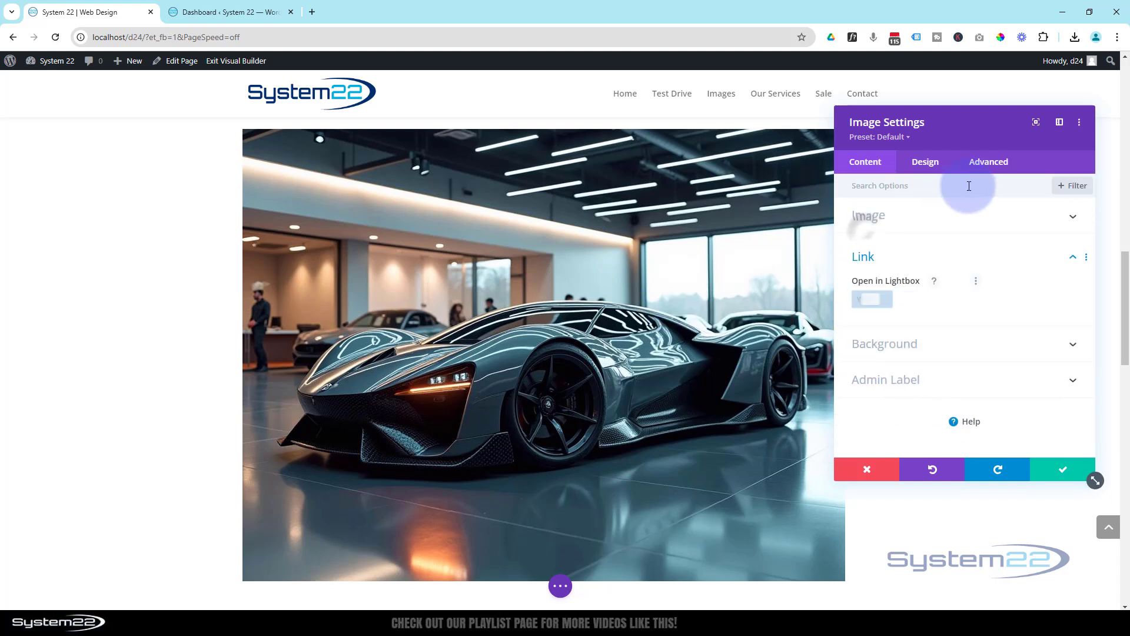
- Fill the showroom image's After CSS with the absolute, centred white caption code: content:"The Fastest Supercar", bottom:8%, left:50%, font-size:22px, text-shadow: 4px 4px 5px #000
click(997, 167)
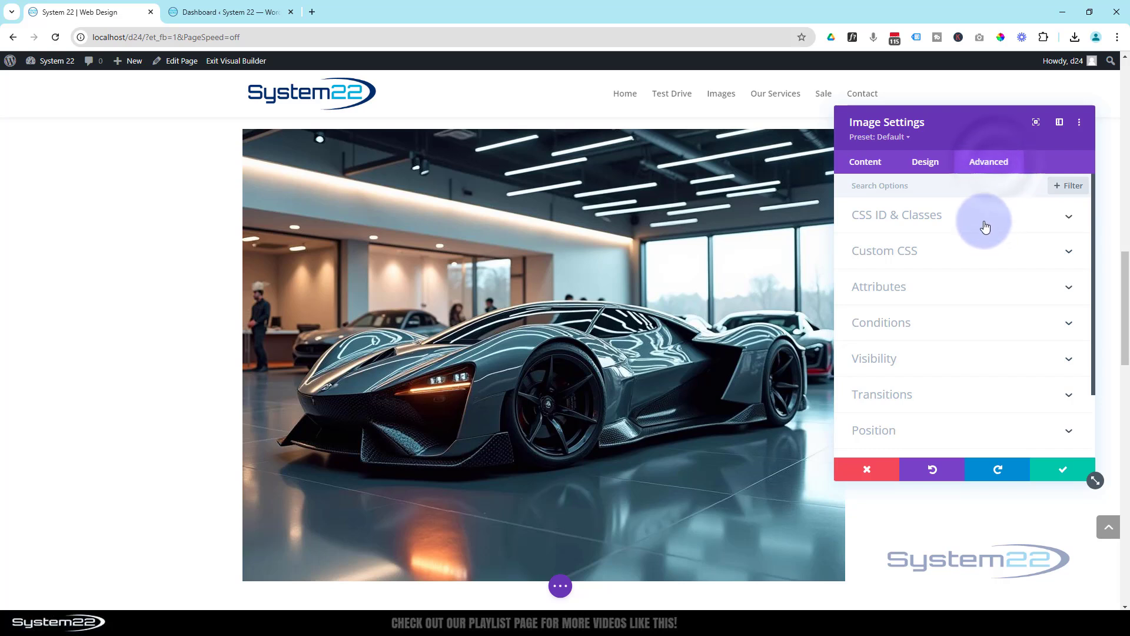
click(984, 253)
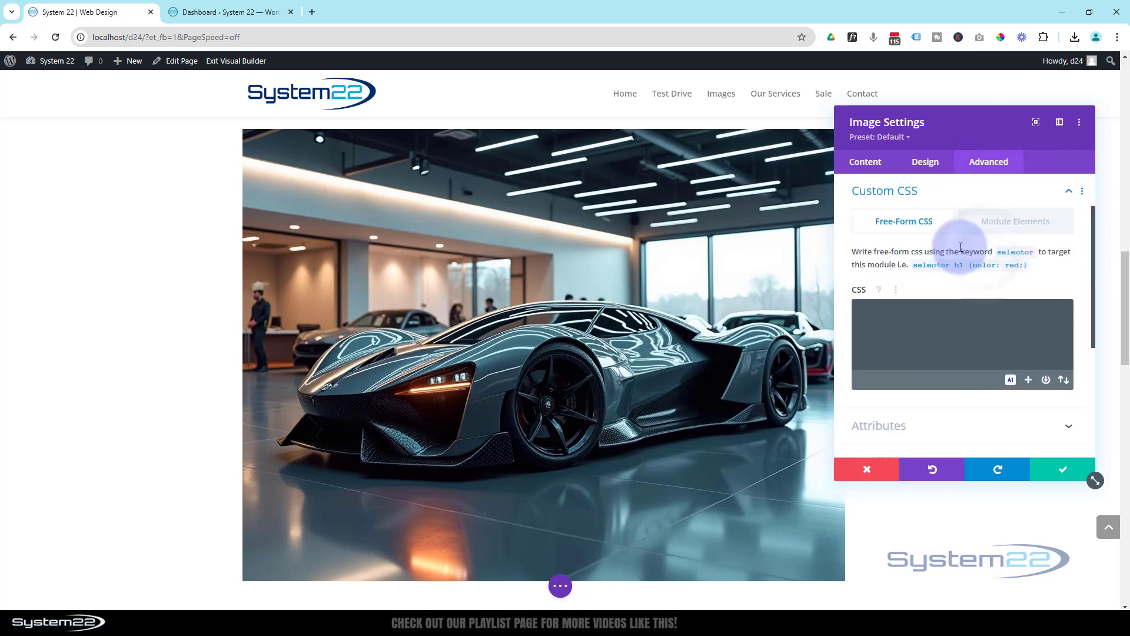
click(1022, 221)
scroll(936, 274, down, 2)
scroll(927, 268, down, 3)
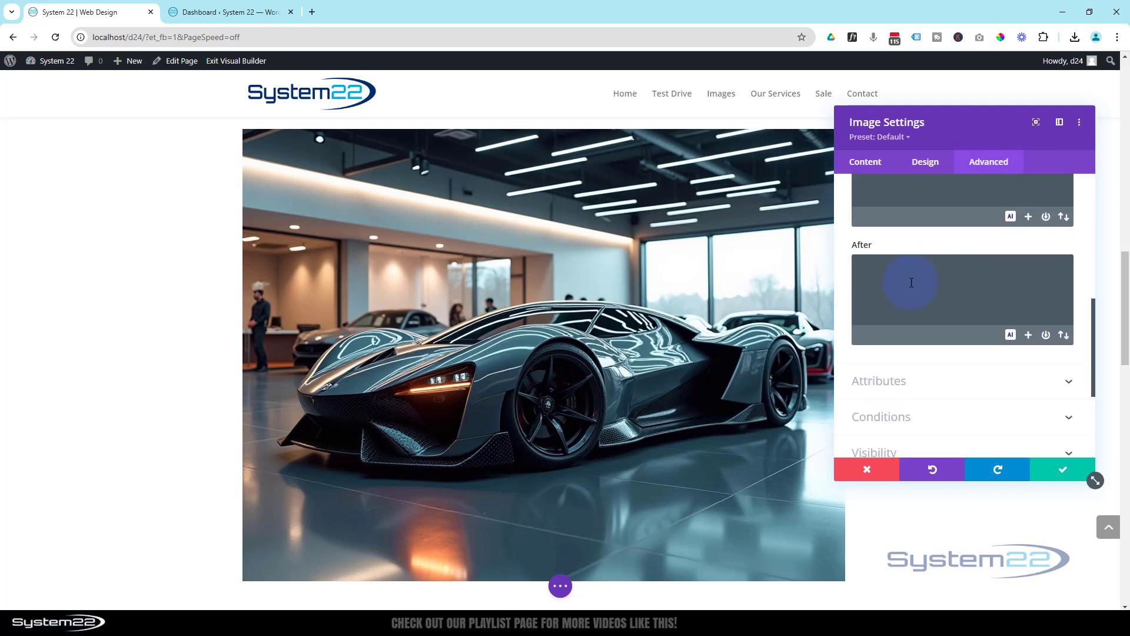
click(901, 275)
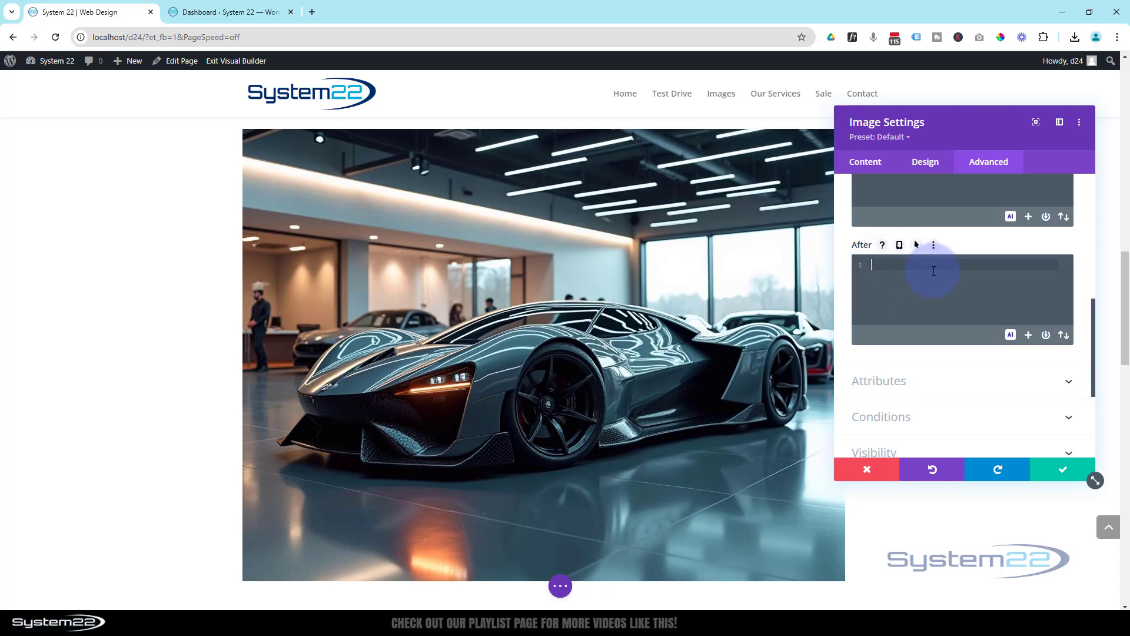
text(content:"The Fastest Supercar"; position:absolute; bottom:8%; left:50%; transform:translate(-50%); color:#fff; font-size:22px; text-shadow: 4px 4px 5px #000;)
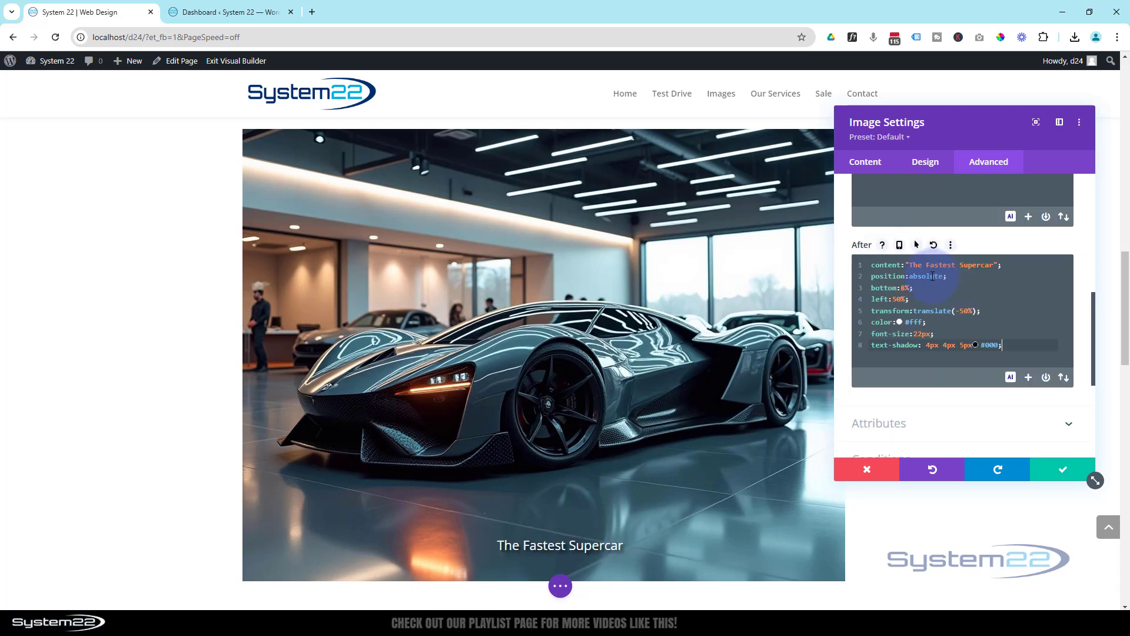
- Change the caption text in the After CSS to "The Best Supercar" and save the image settings
drag(910, 265, 957, 266)
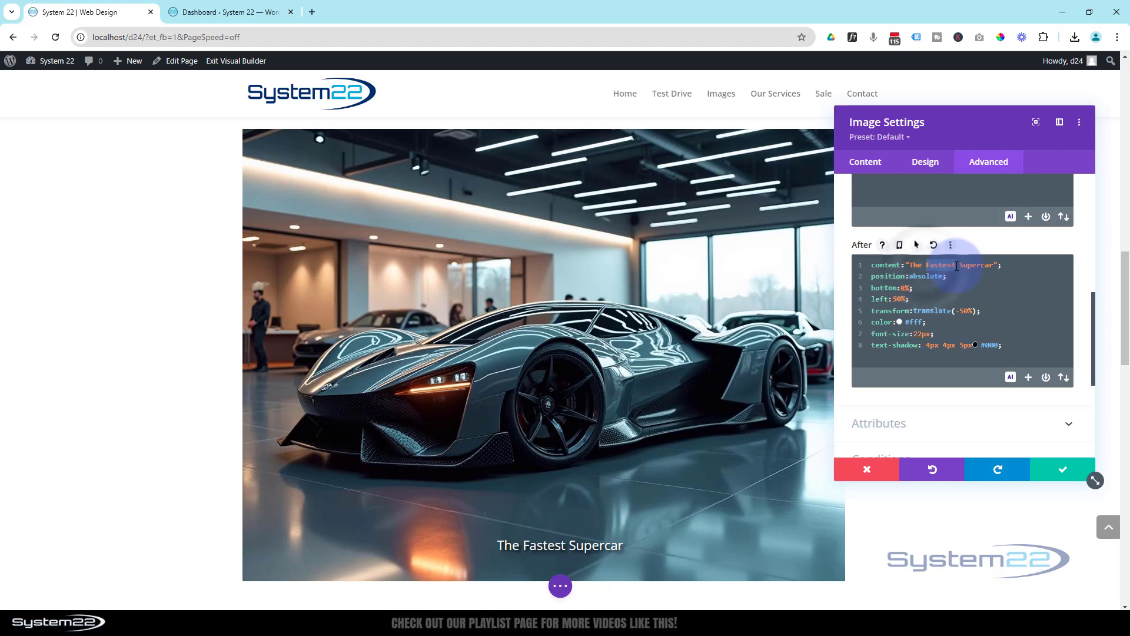
text(Be)
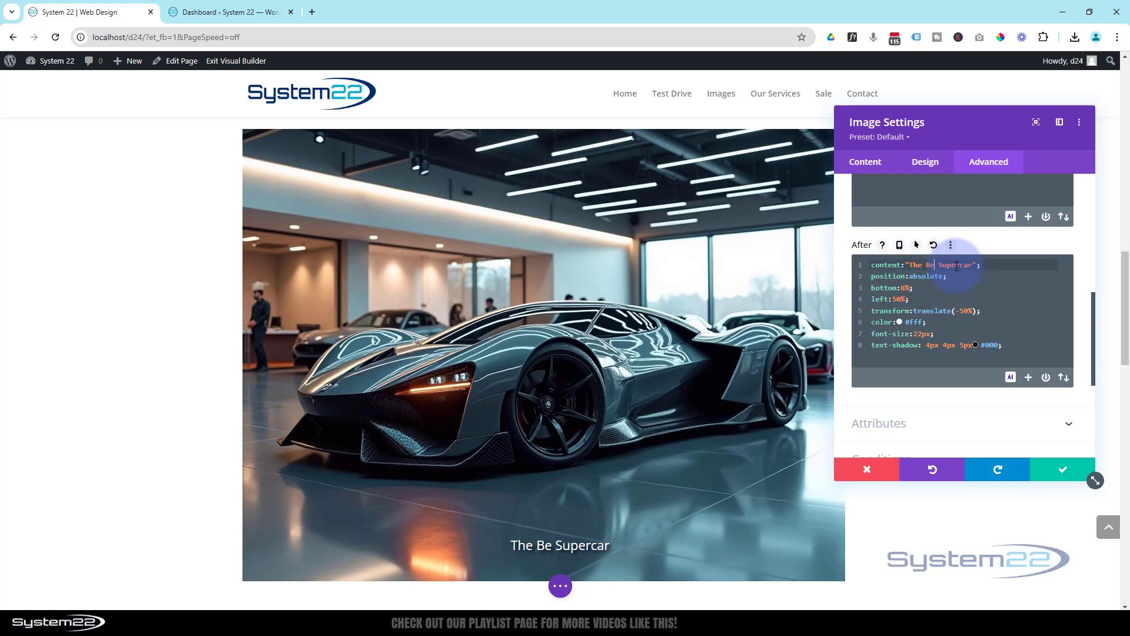
text(st)
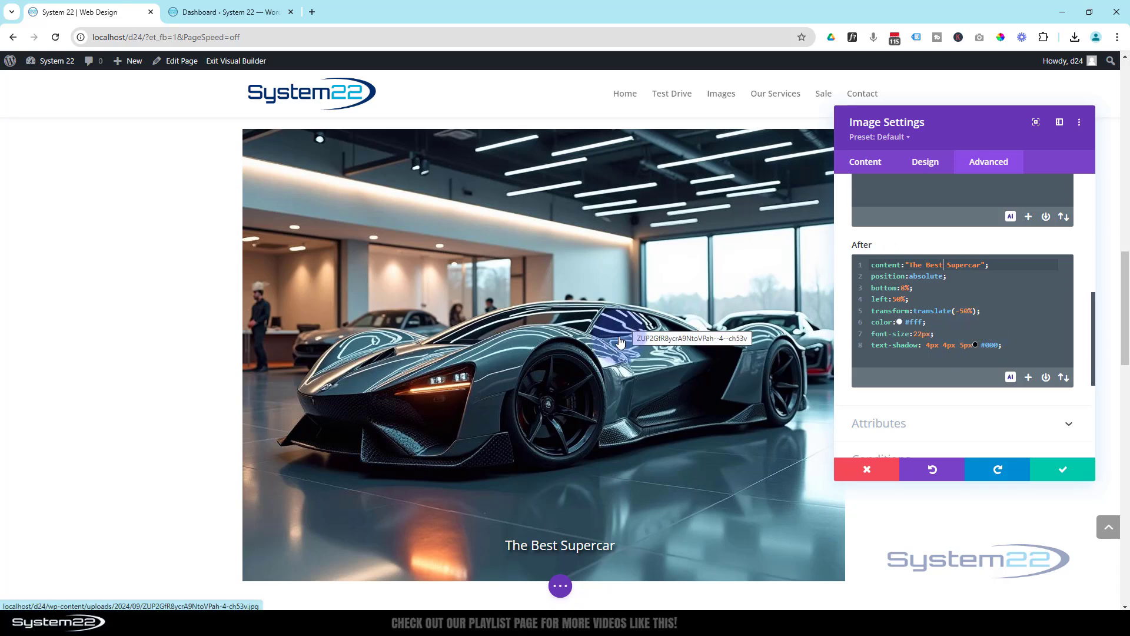
scroll(618, 340, up, 5)
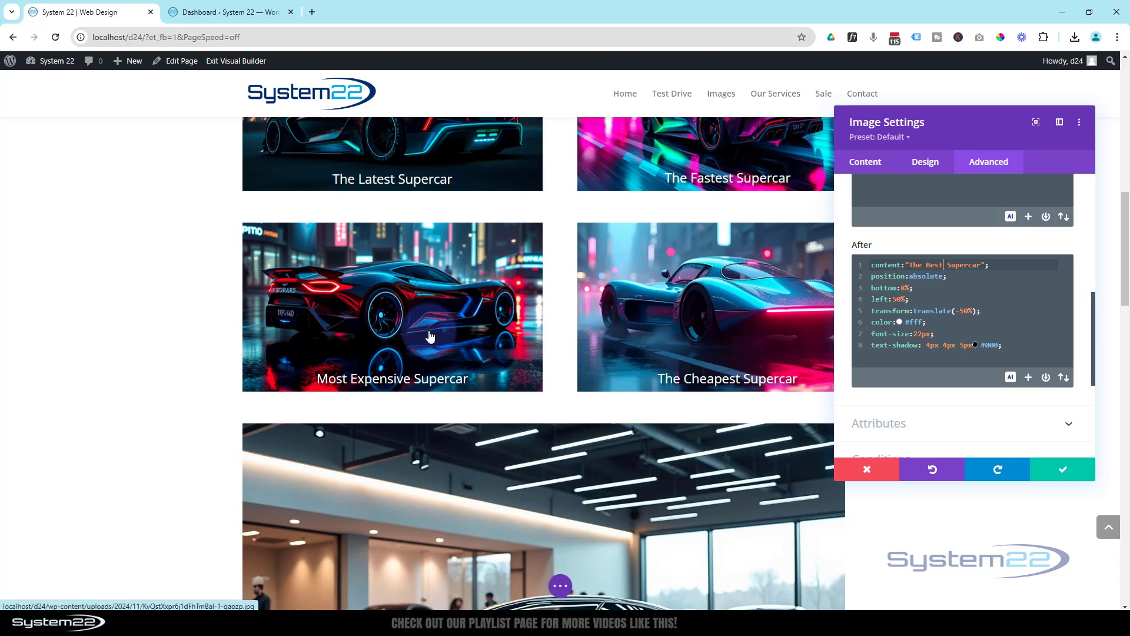
scroll(438, 340, down, 1)
scroll(439, 340, down, 3)
scroll(436, 337, up, 6)
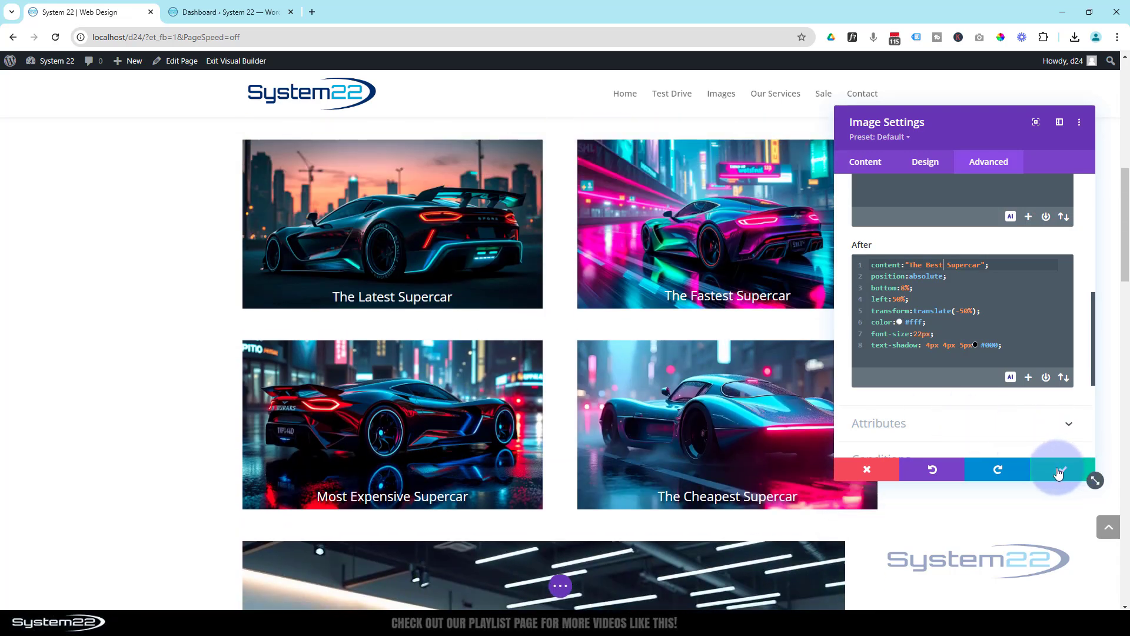
click(1058, 473)
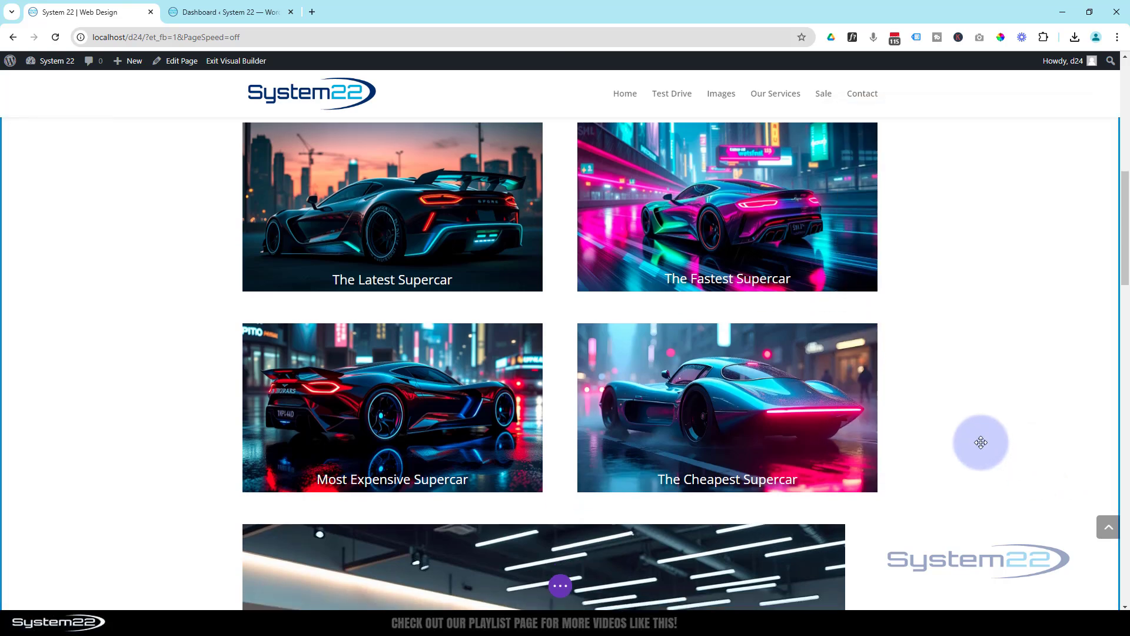
- Save the page with the new showroom supercar image
scroll(982, 442, down, 5)
click(561, 587)
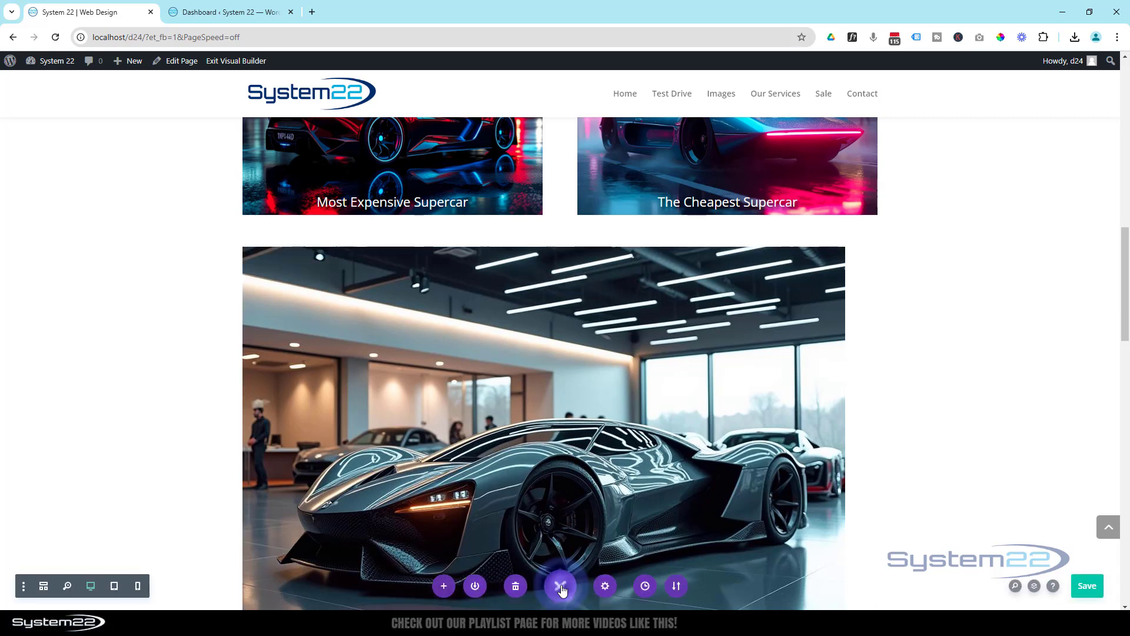
click(1087, 586)
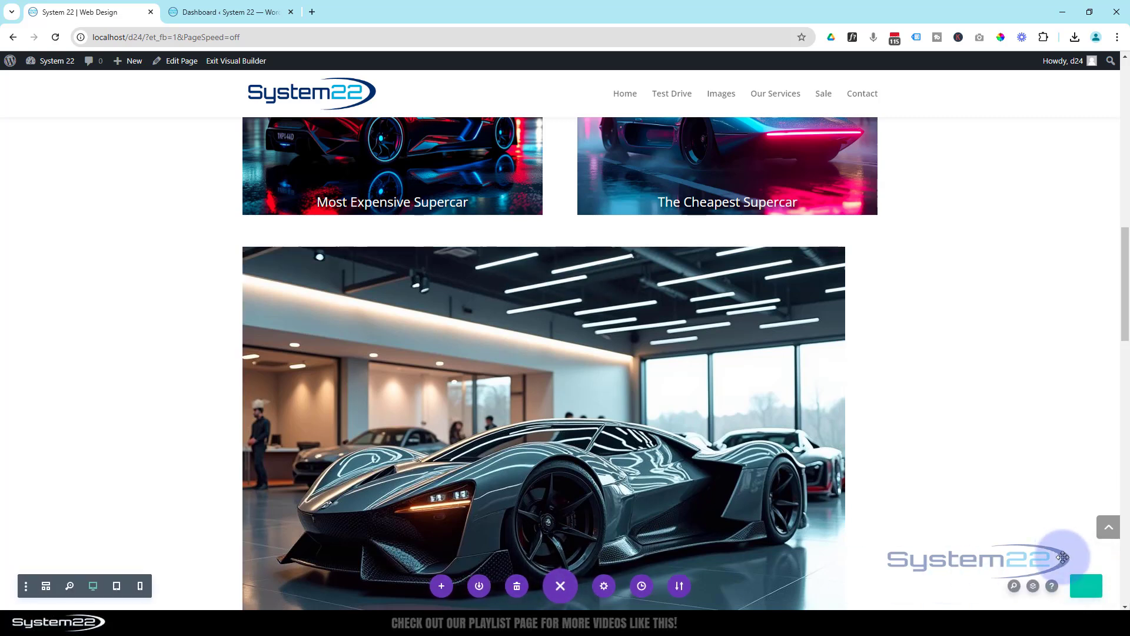
- Exit the Visual Builder and view the captioned supercar images on the live page
click(238, 60)
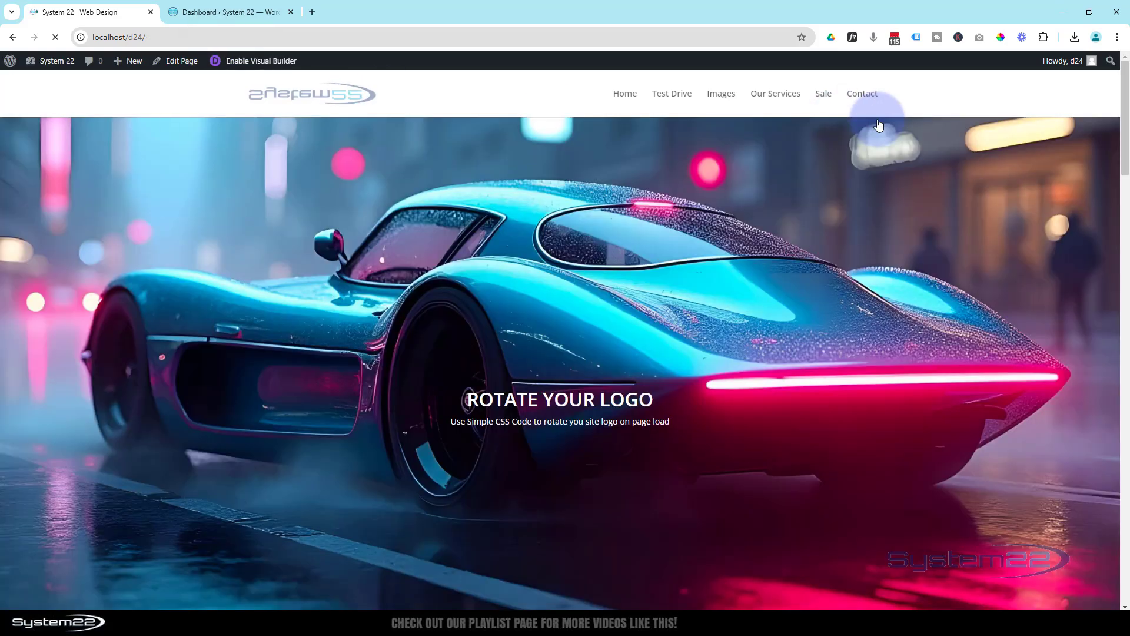
scroll(801, 188, down, 7)
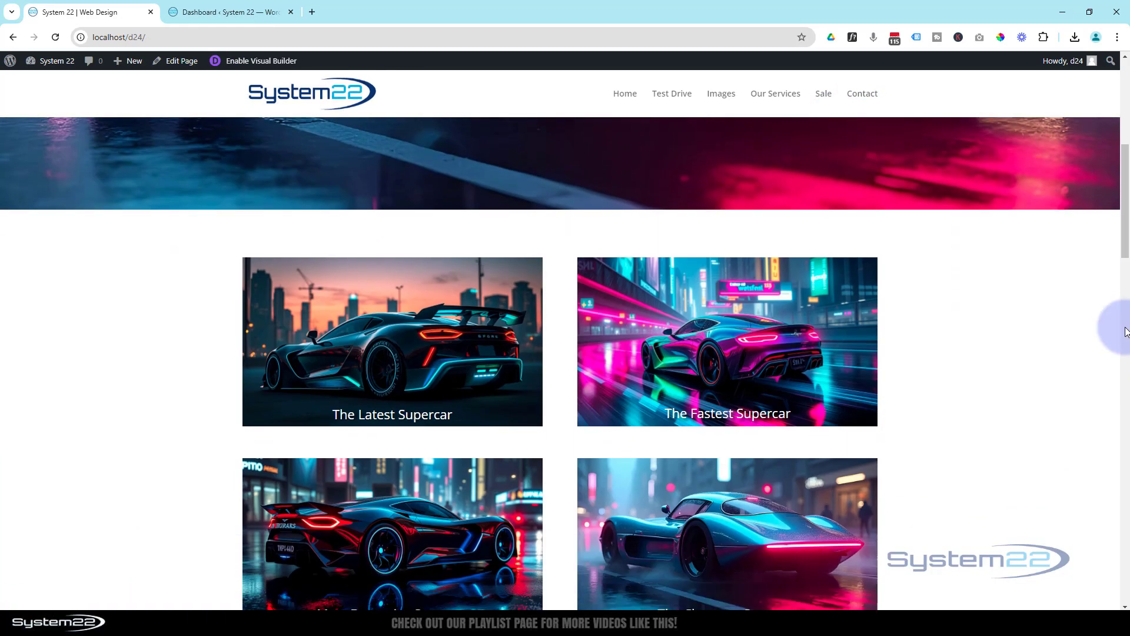
scroll(1126, 332, down, 2)
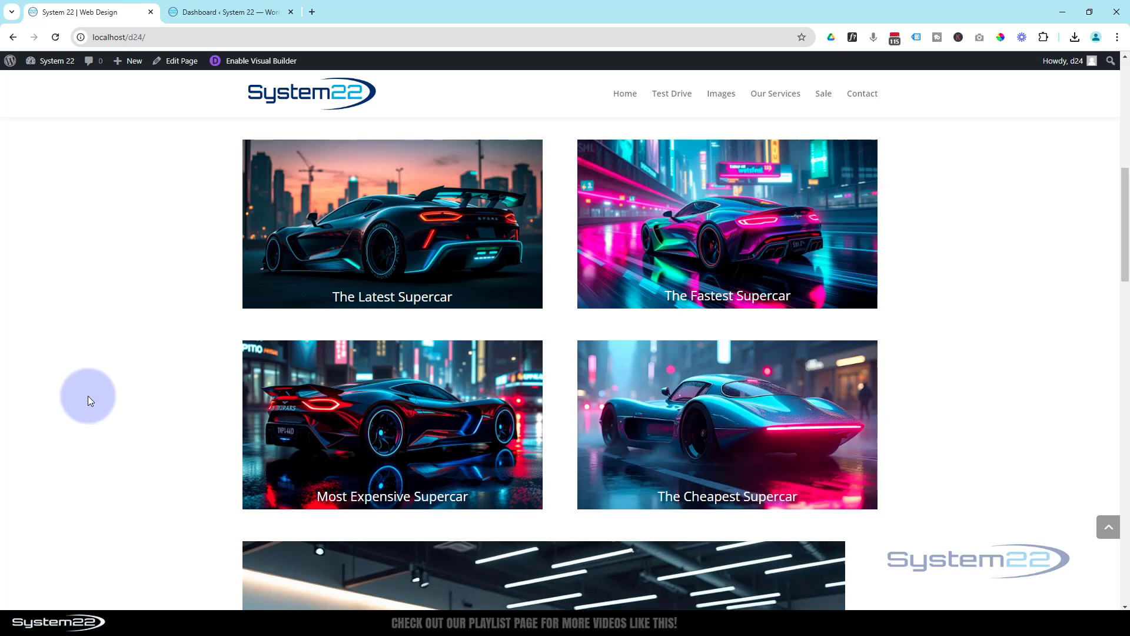
- Open the Most Expensive Supercar and The Cheapest Supercar images in the lightbox one at a time, closing each one
click(388, 420)
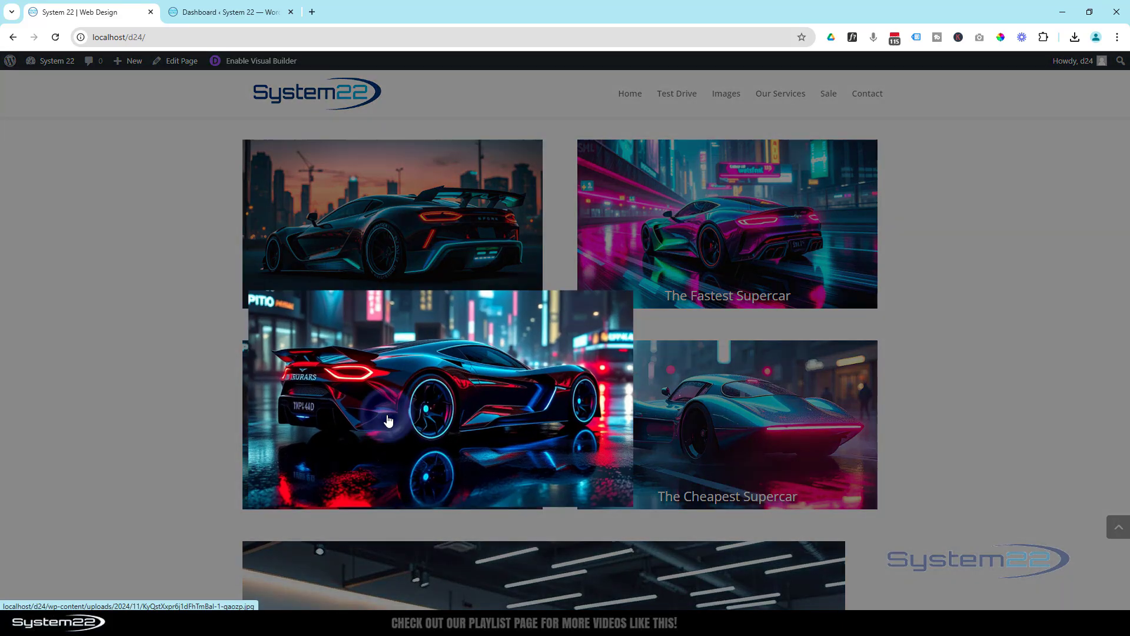
click(856, 148)
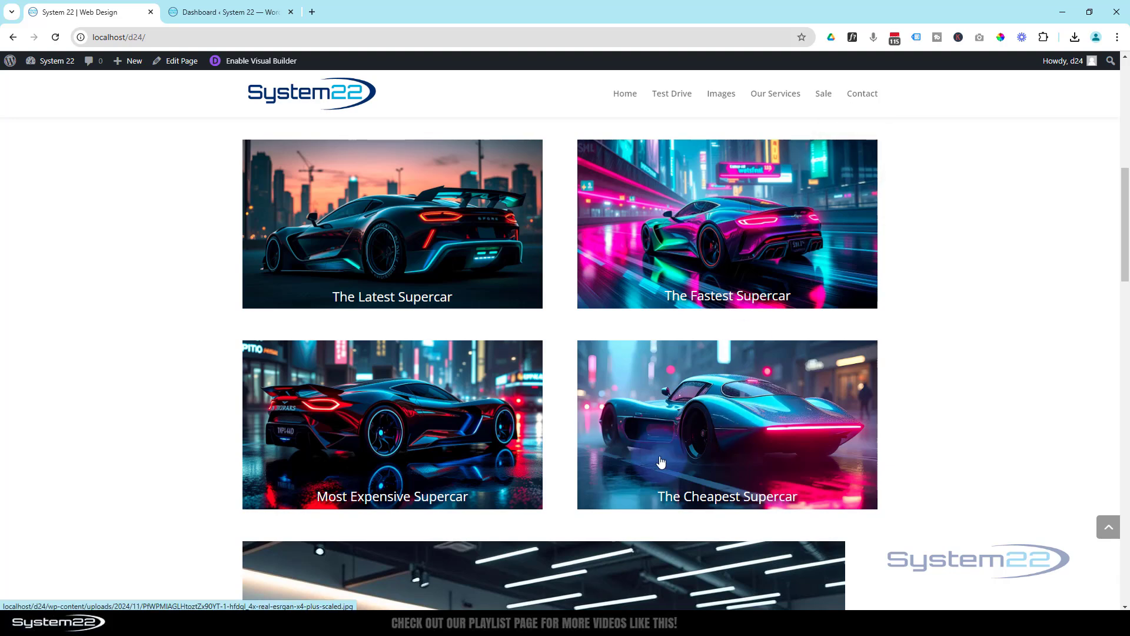
click(741, 425)
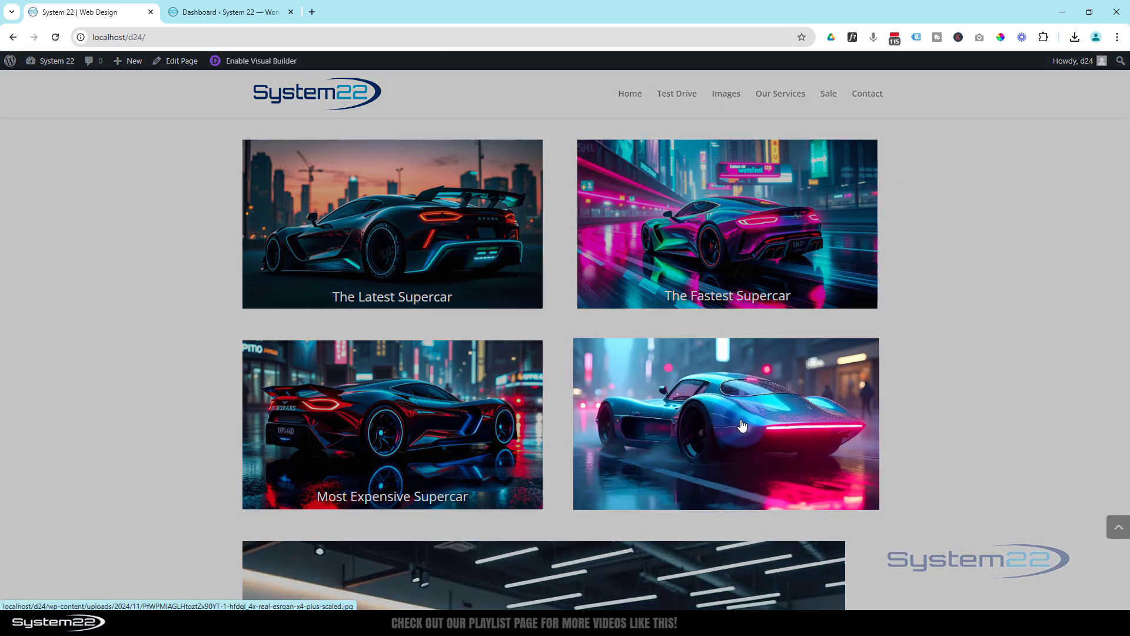
click(1013, 61)
- Check the showroom image captioned The Best Supercar by opening it in the lightbox and closing it
scroll(1045, 369, down, 3)
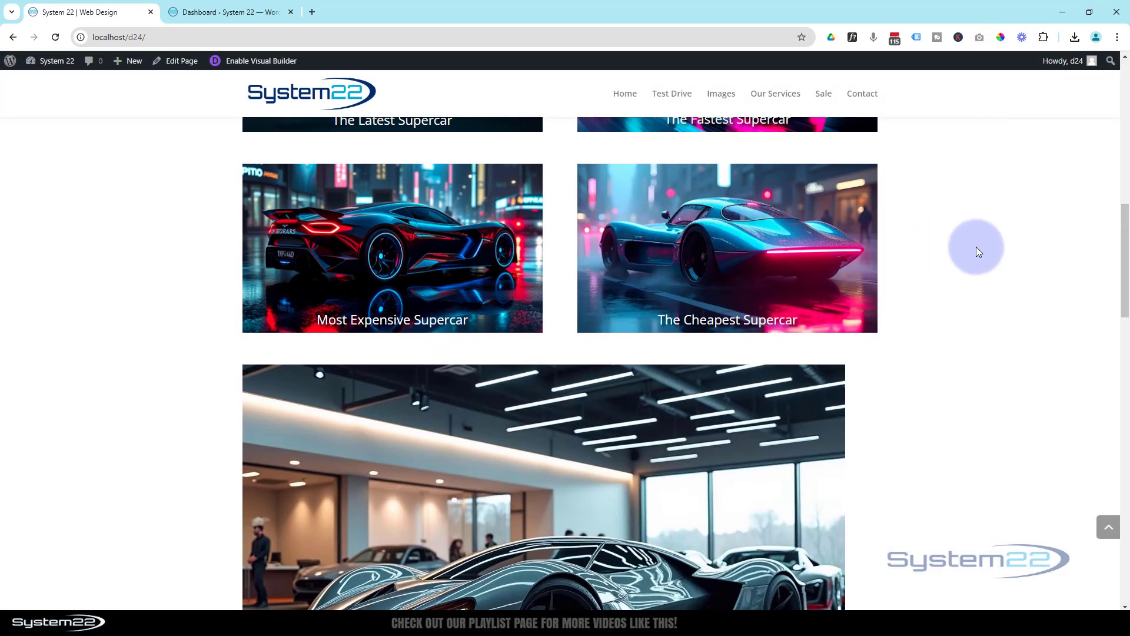
scroll(976, 248, down, 4)
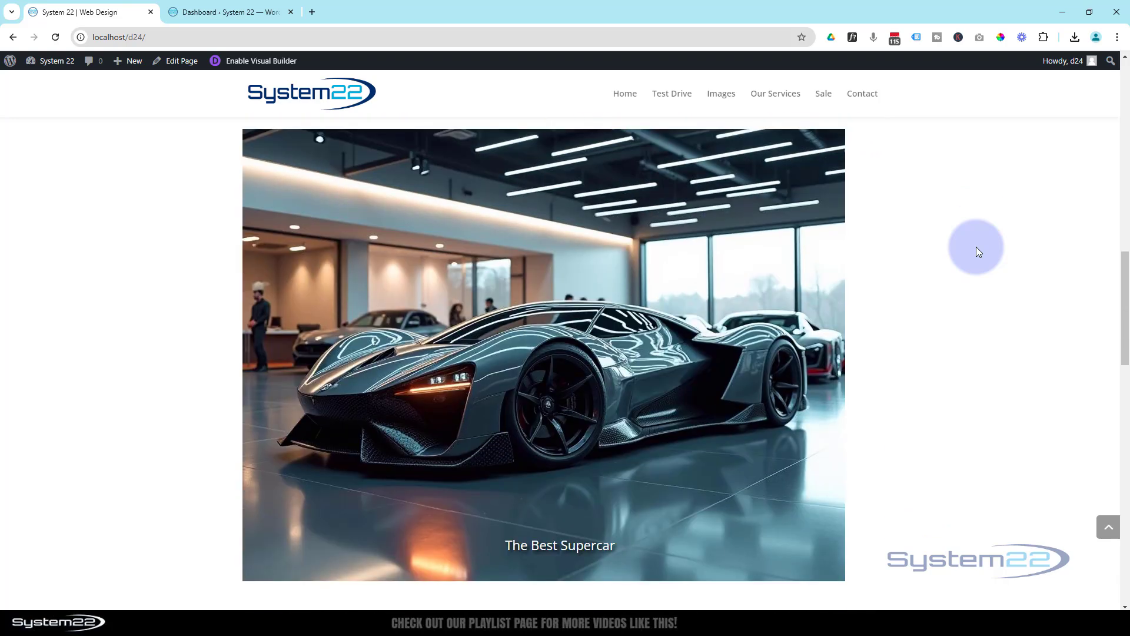
click(462, 377)
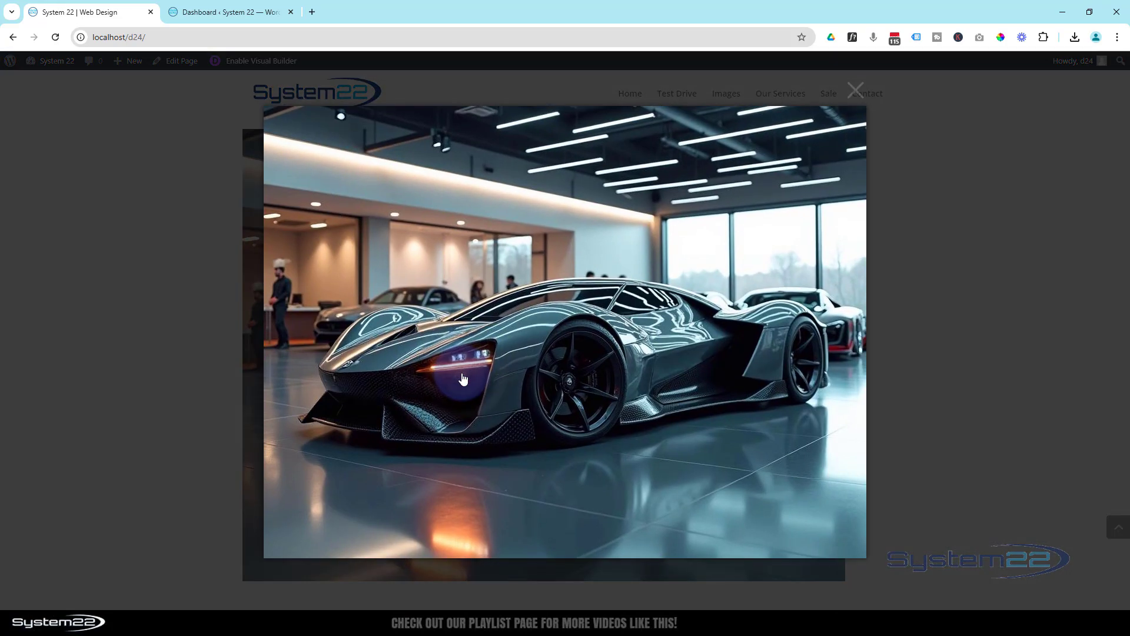
click(851, 93)
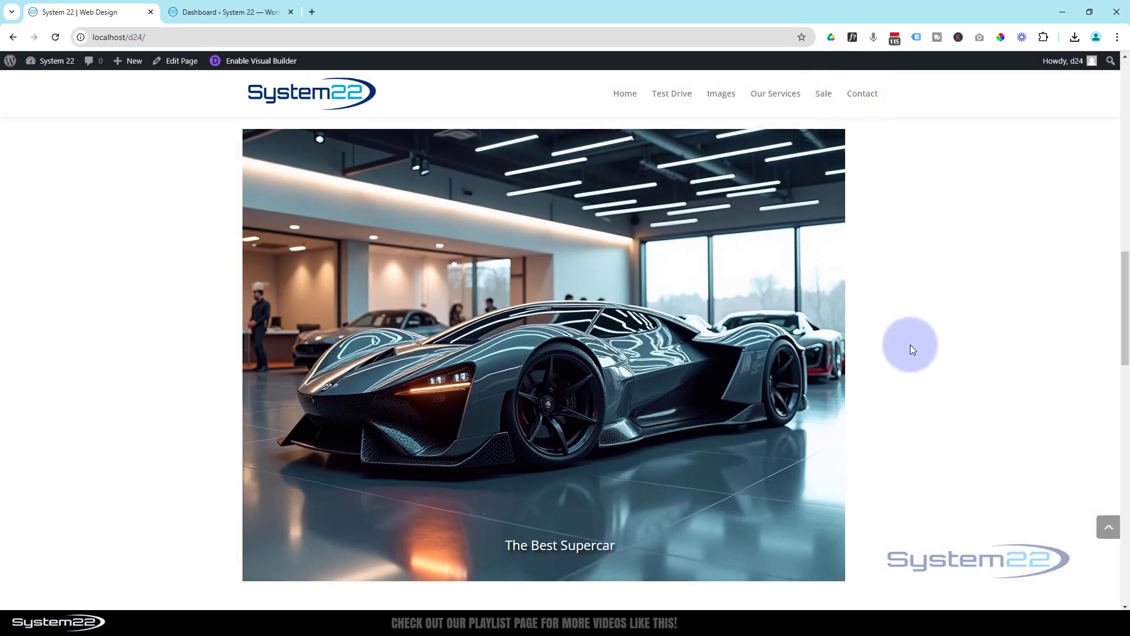
- Return to the image grid and test the lightbox on The Fastest Supercar and The Cheapest Supercar, closing each enlarged image
scroll(910, 346, up, 9)
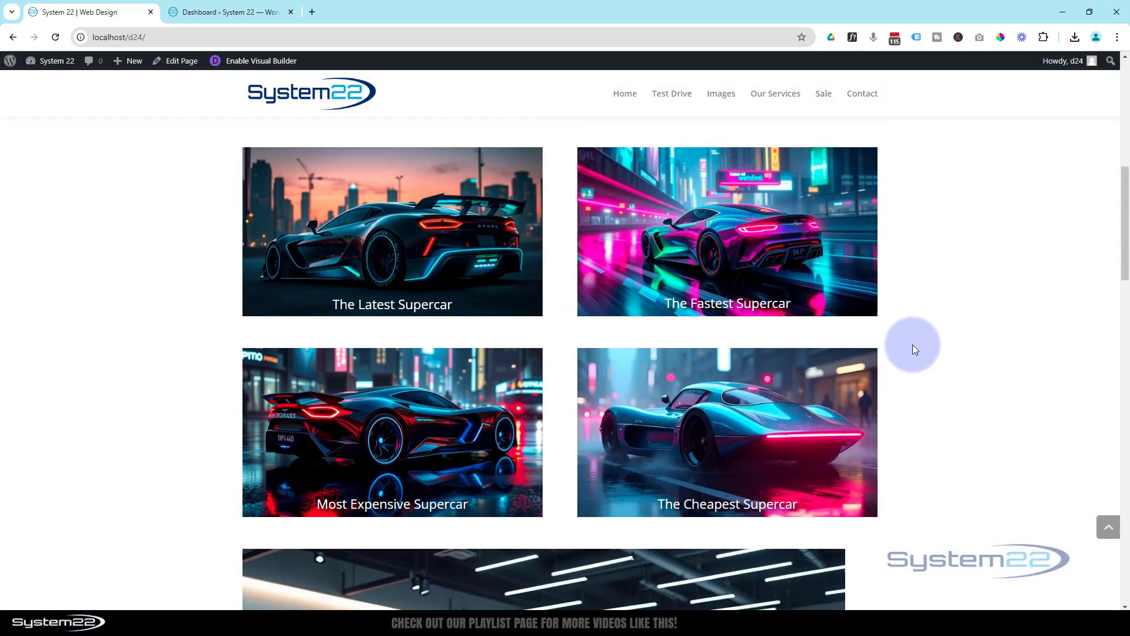
scroll(913, 348, down, 1)
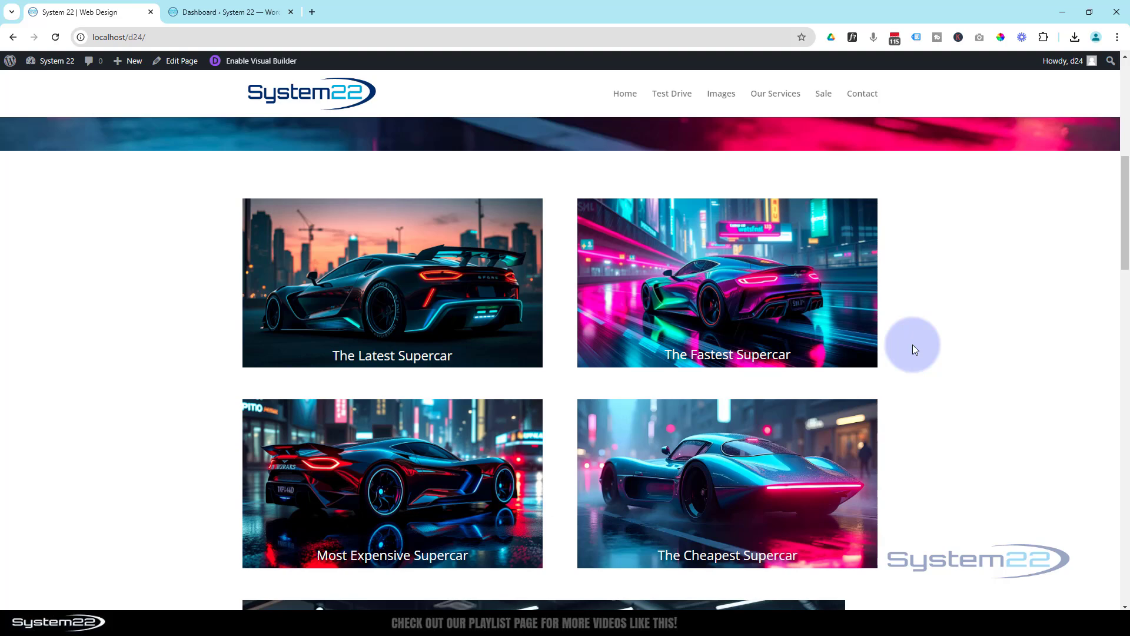
click(756, 280)
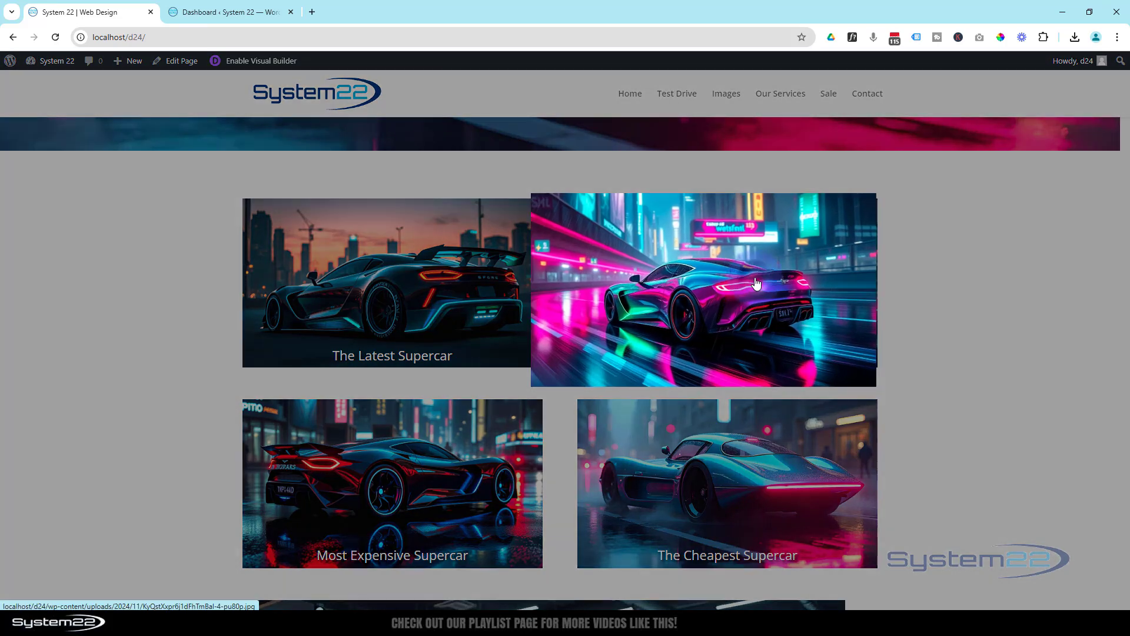
click(856, 146)
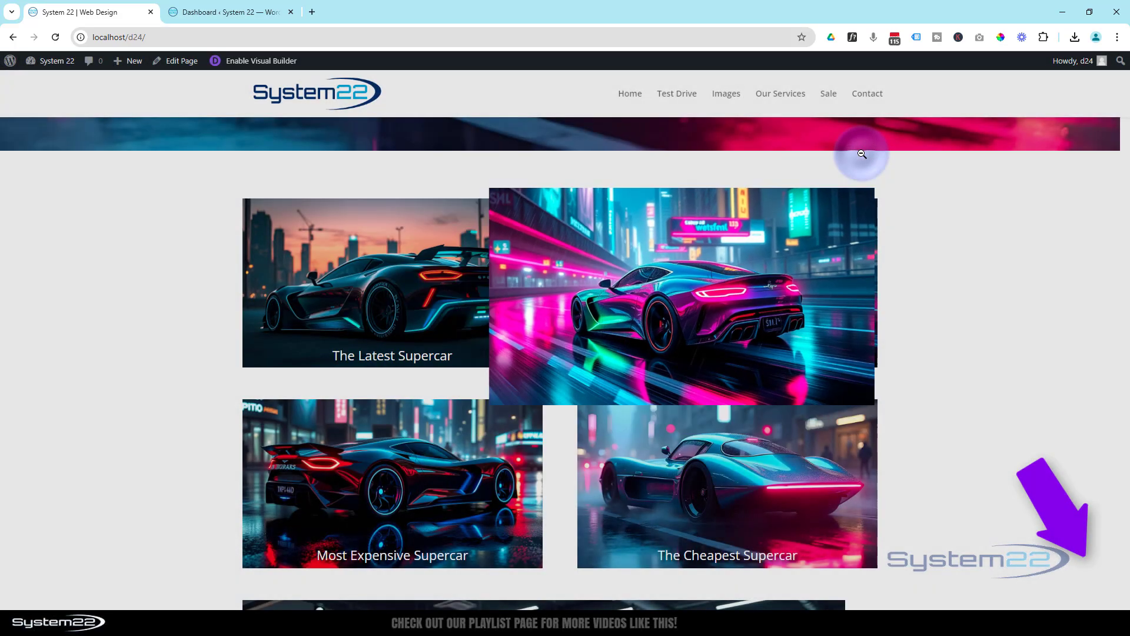
click(789, 460)
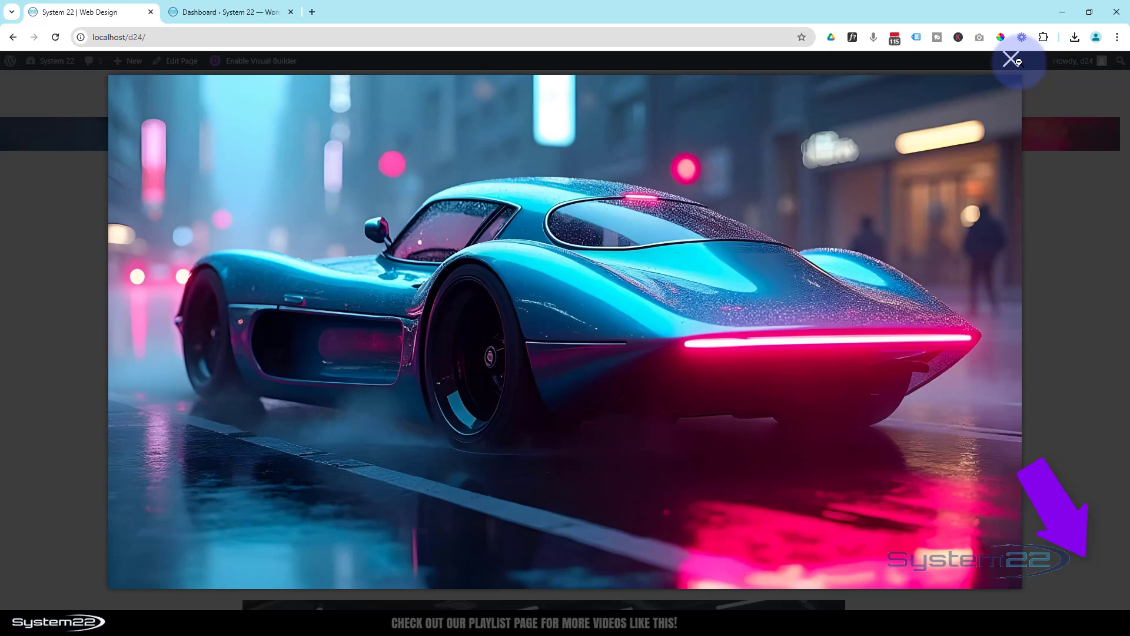
click(1019, 61)
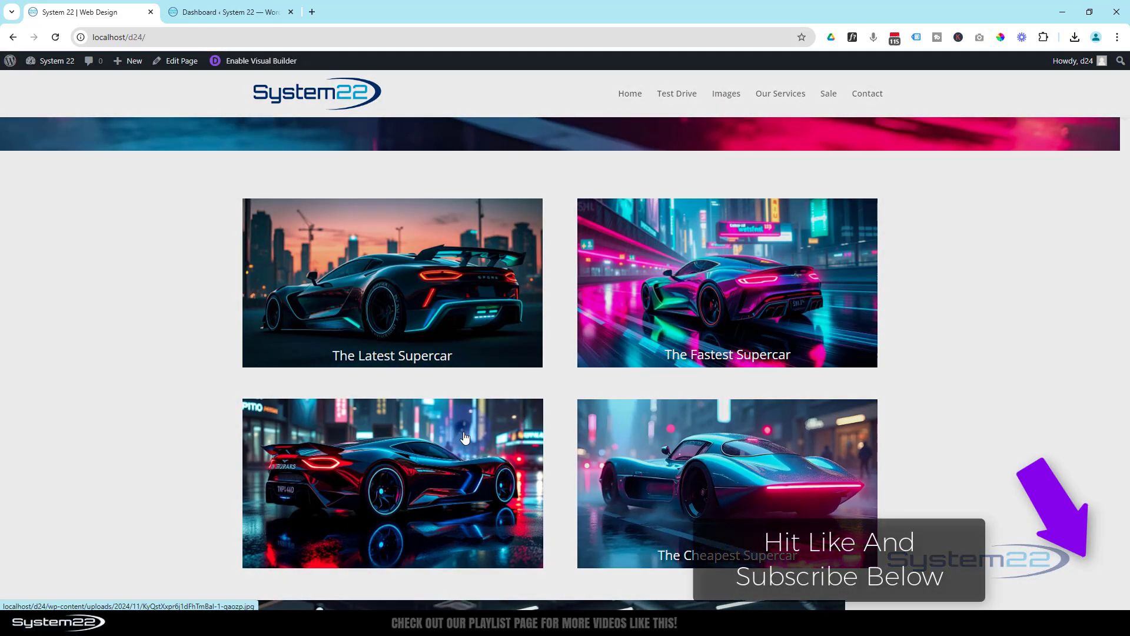
- Test the lightbox on the Most Expensive Supercar and The Latest Supercar images, closing each enlarged image
click(465, 438)
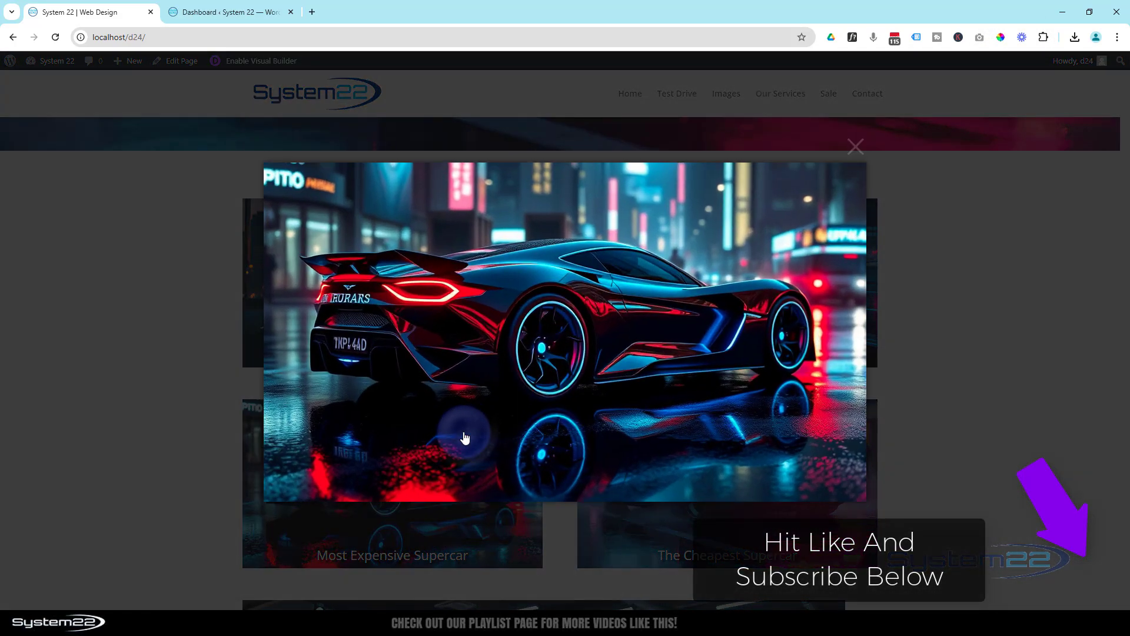
click(856, 146)
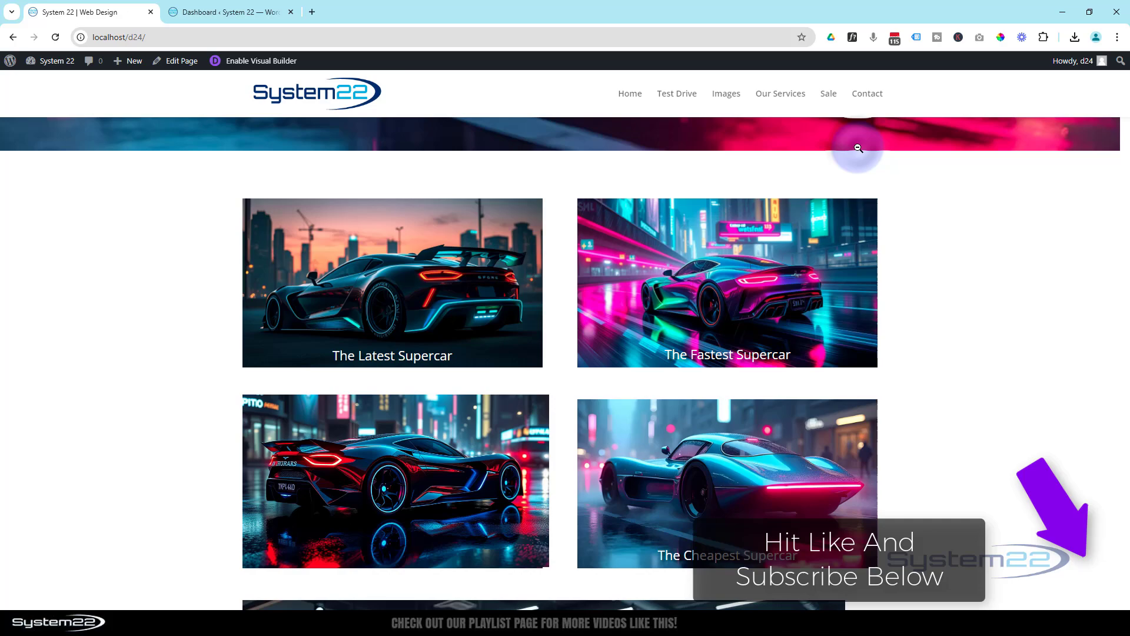
click(472, 291)
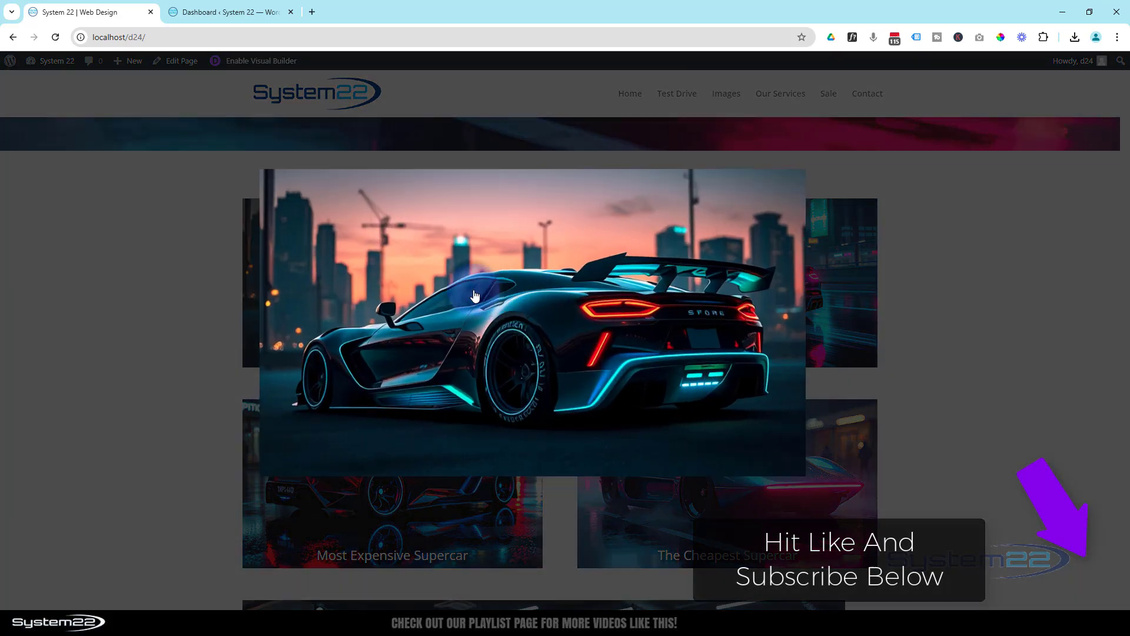
click(856, 146)
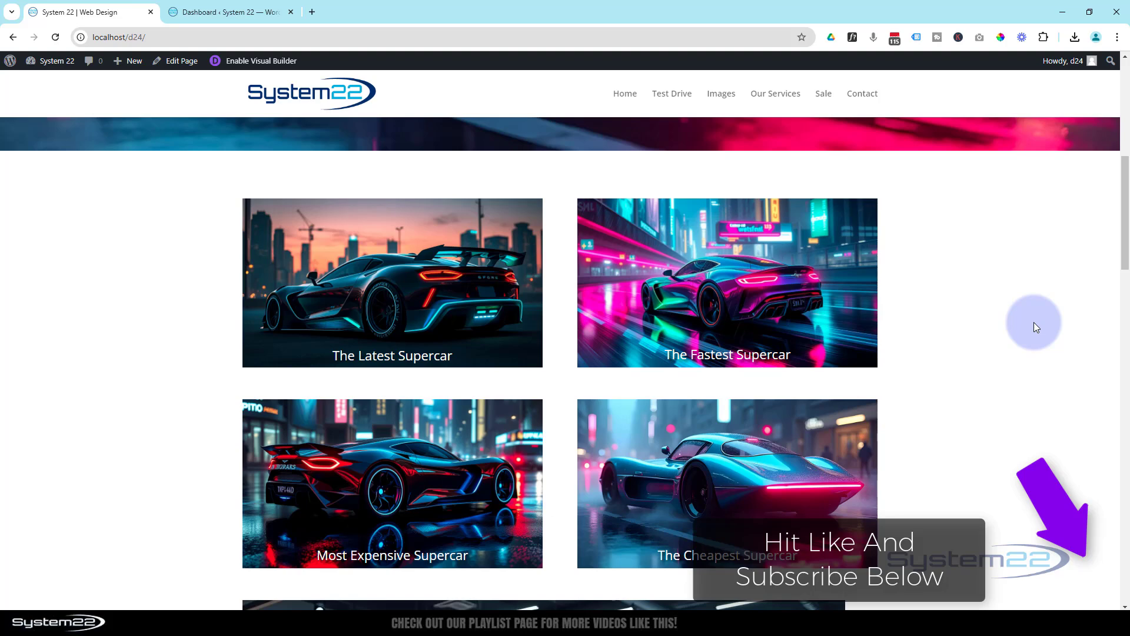
- Open the large showroom image below the grid in the lightbox again
scroll(1036, 327, down, 6)
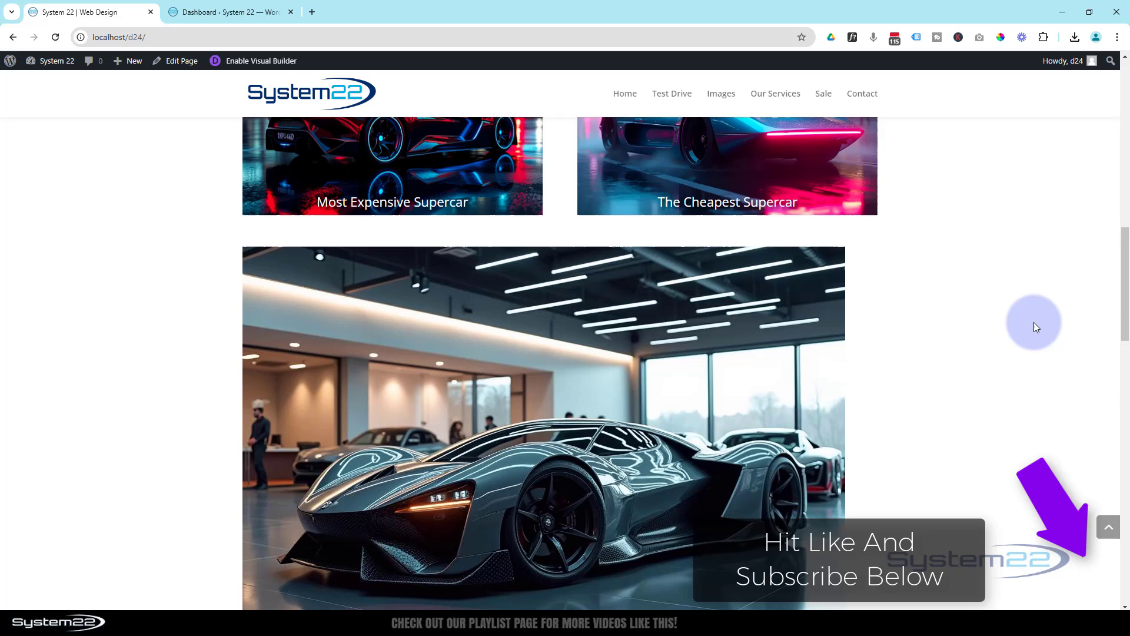
scroll(1034, 323, down, 2)
click(671, 313)
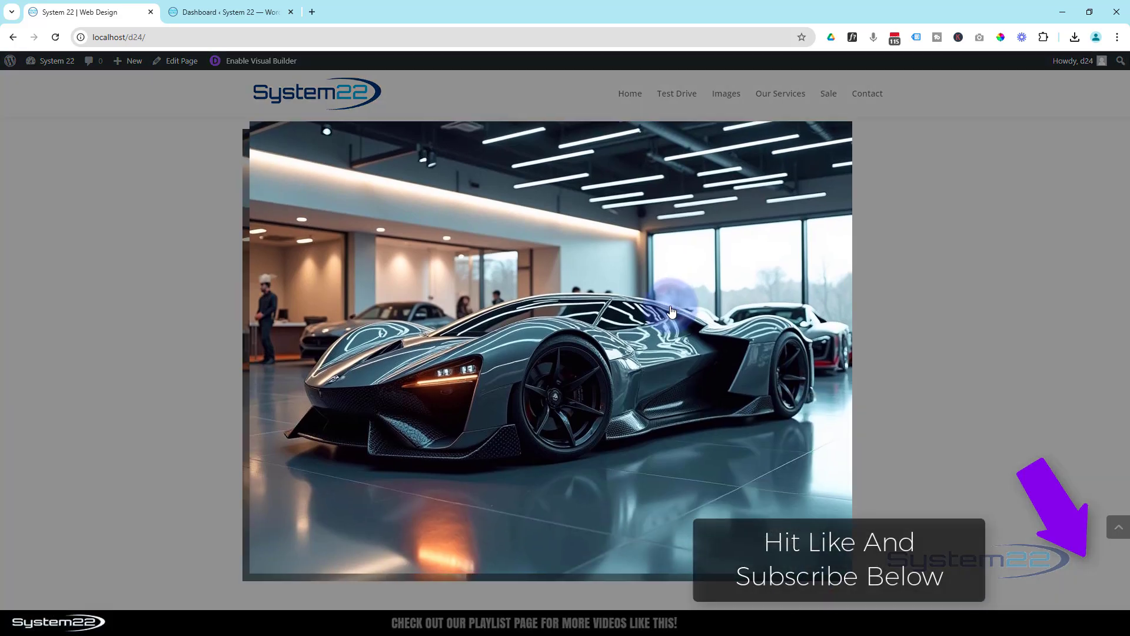